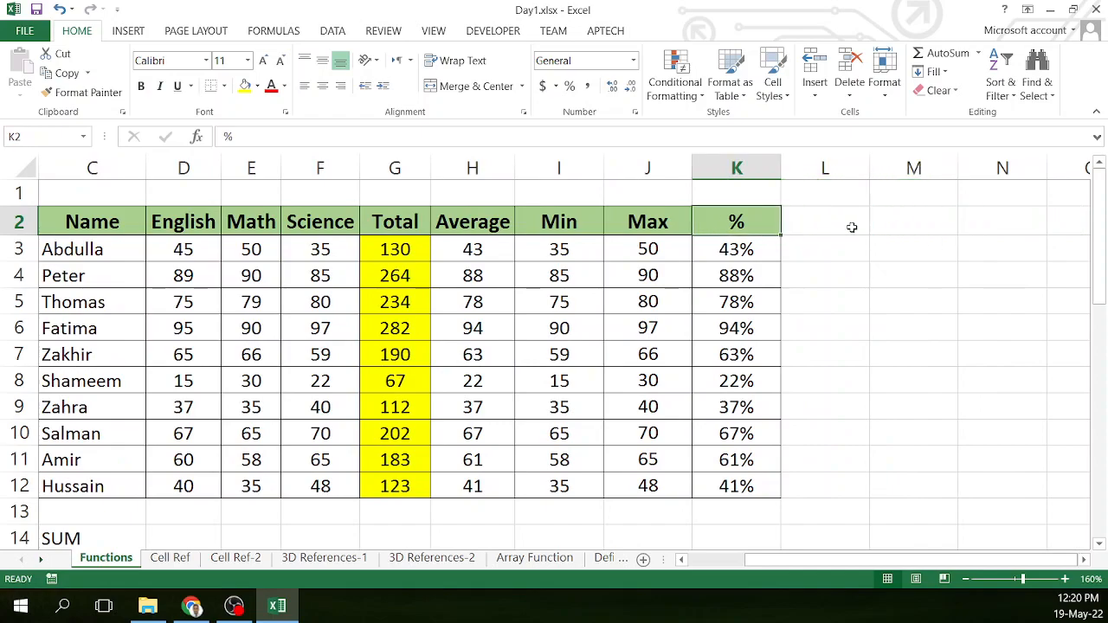
Copy the % header from K2 into L2 and replace the copied text with IF
key(ctrl+c)
key(Right)
key(Return)
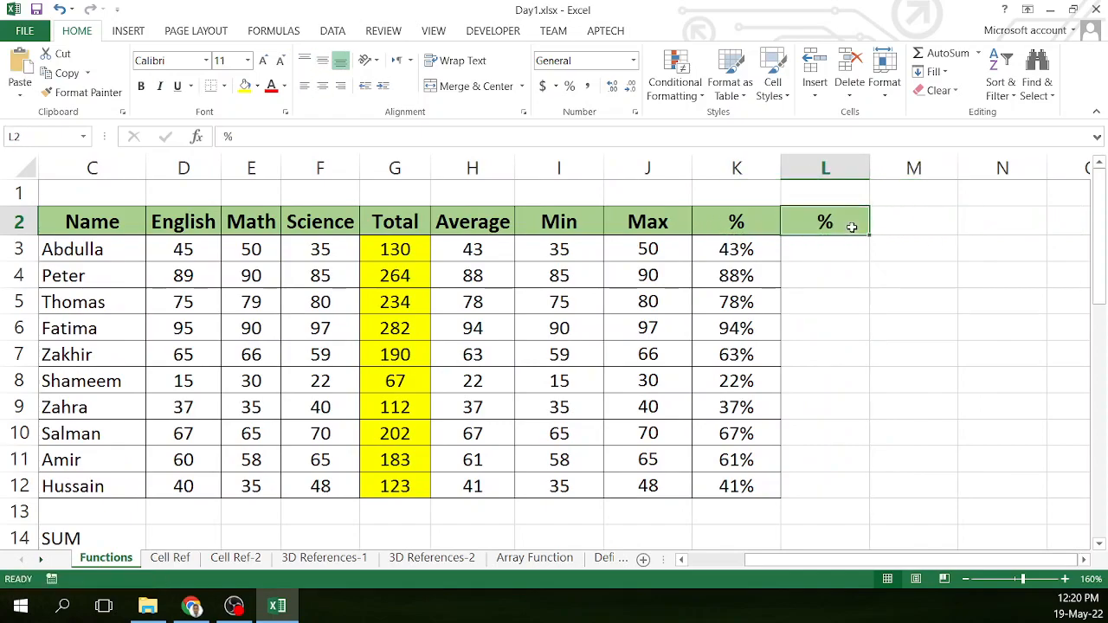
text(IF)
key(Return)
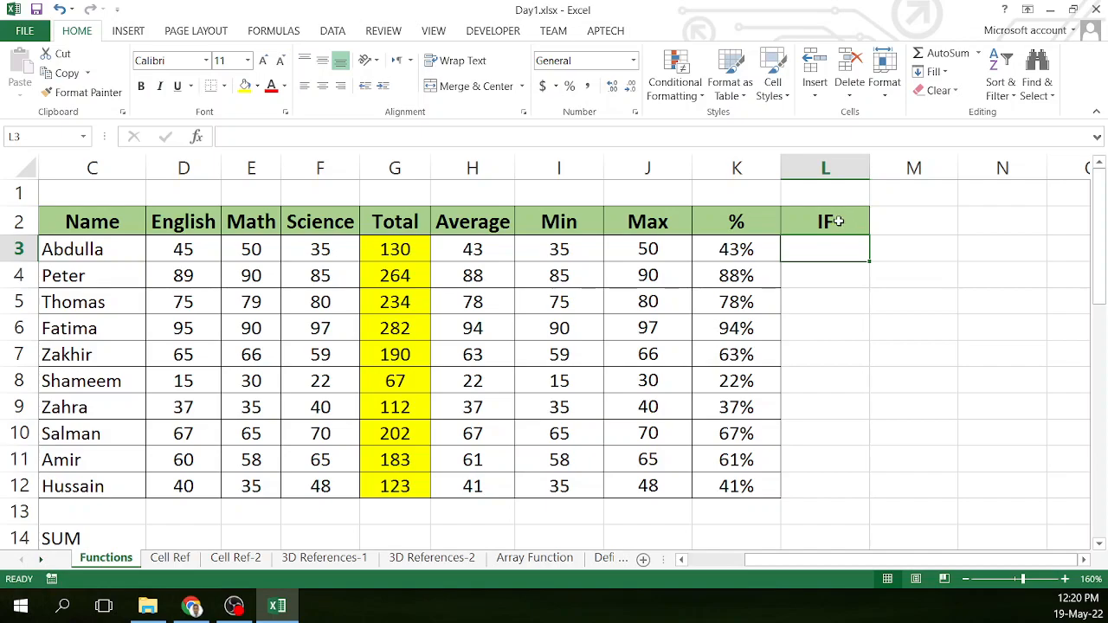
Add borders around every cell in L2:L12 and center their contents horizontally
drag(830, 220, 861, 484)
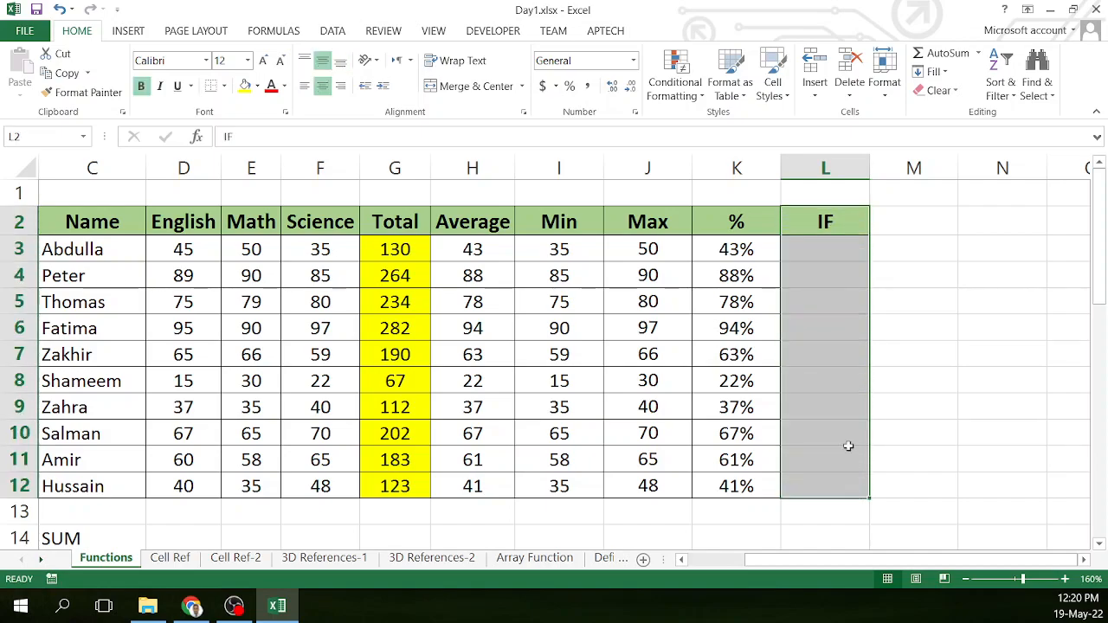
click(225, 83)
click(241, 231)
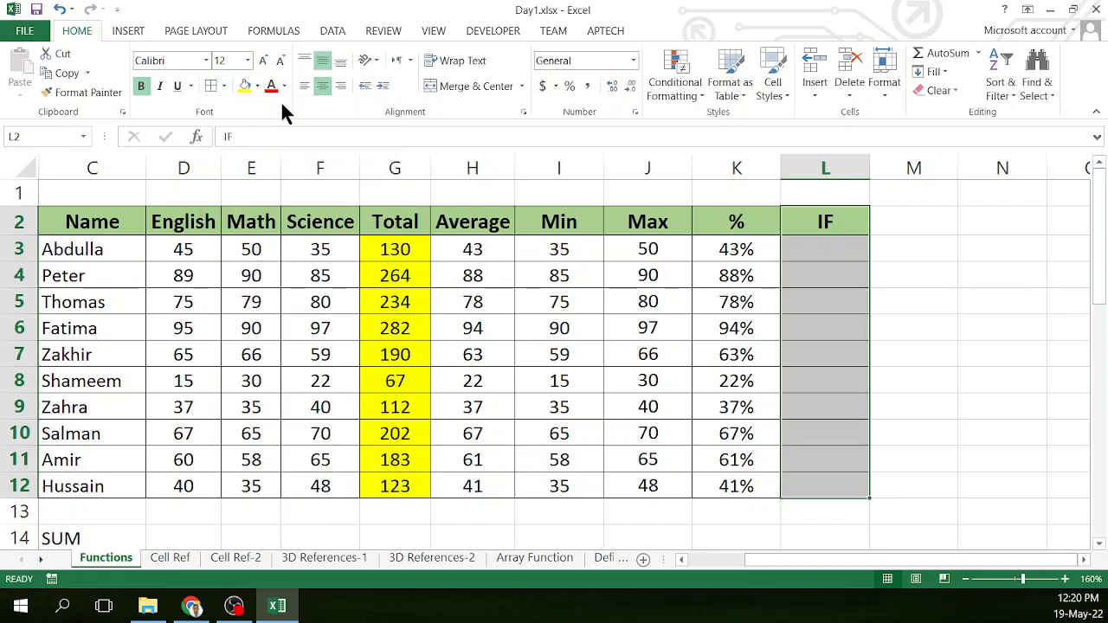
click(322, 85)
click(815, 249)
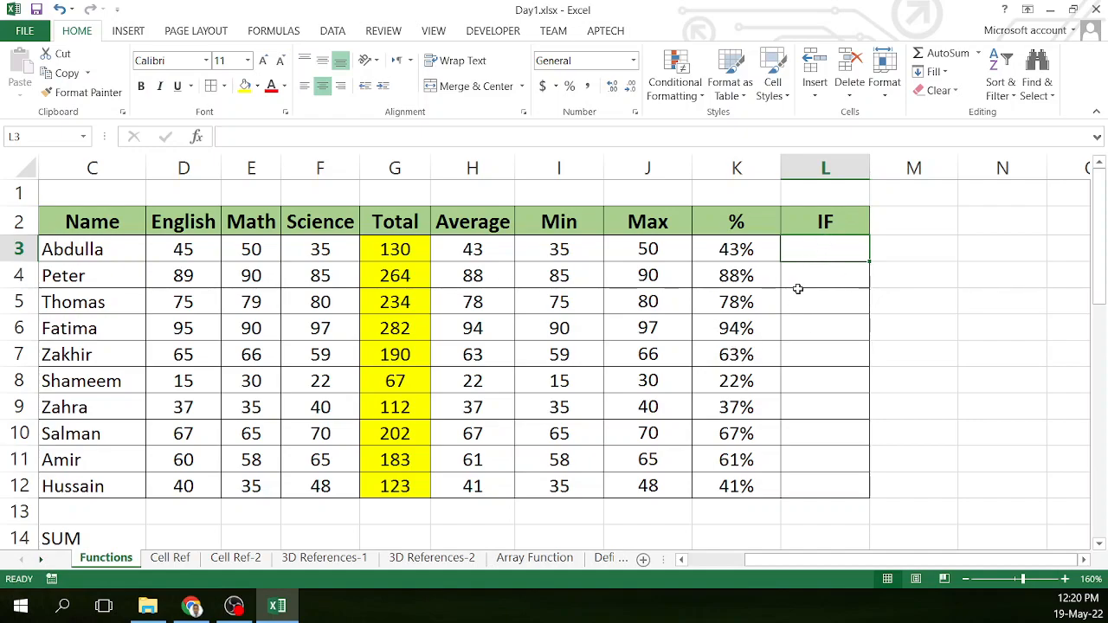
Enter the pass condition note "IF Total >=200 PASS" in cell I13 below the table
click(1098, 546)
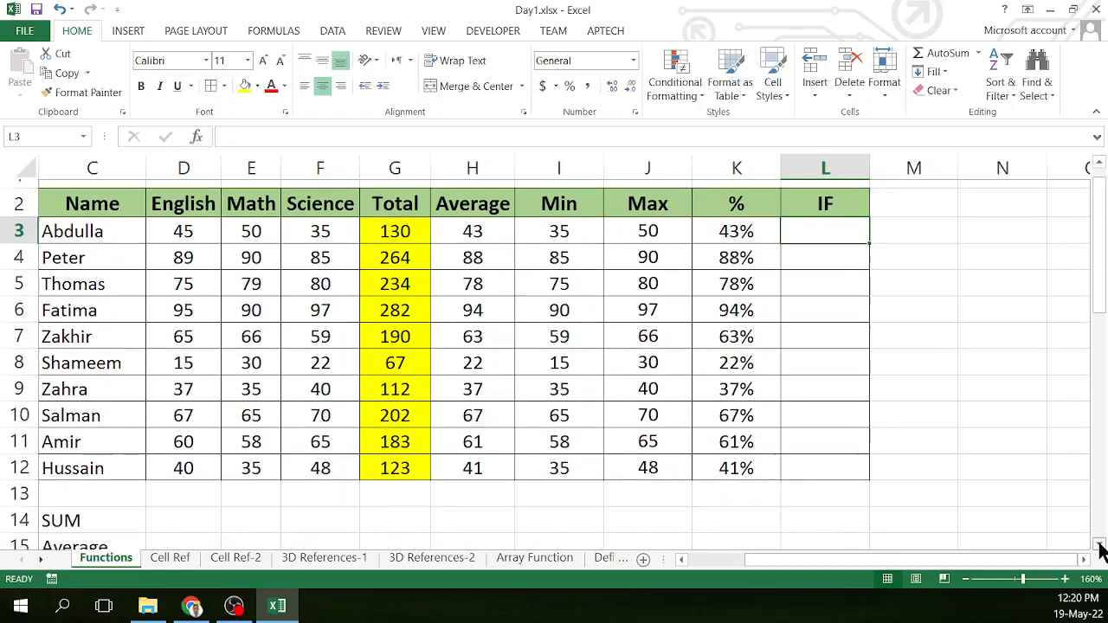
click(618, 485)
click(558, 485)
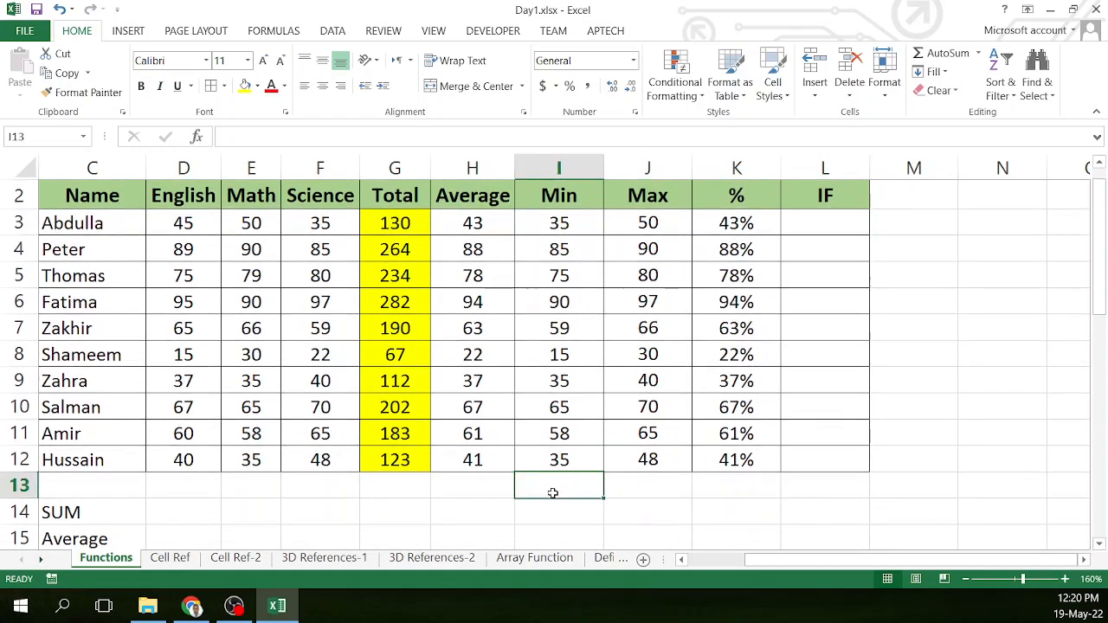
text(l)
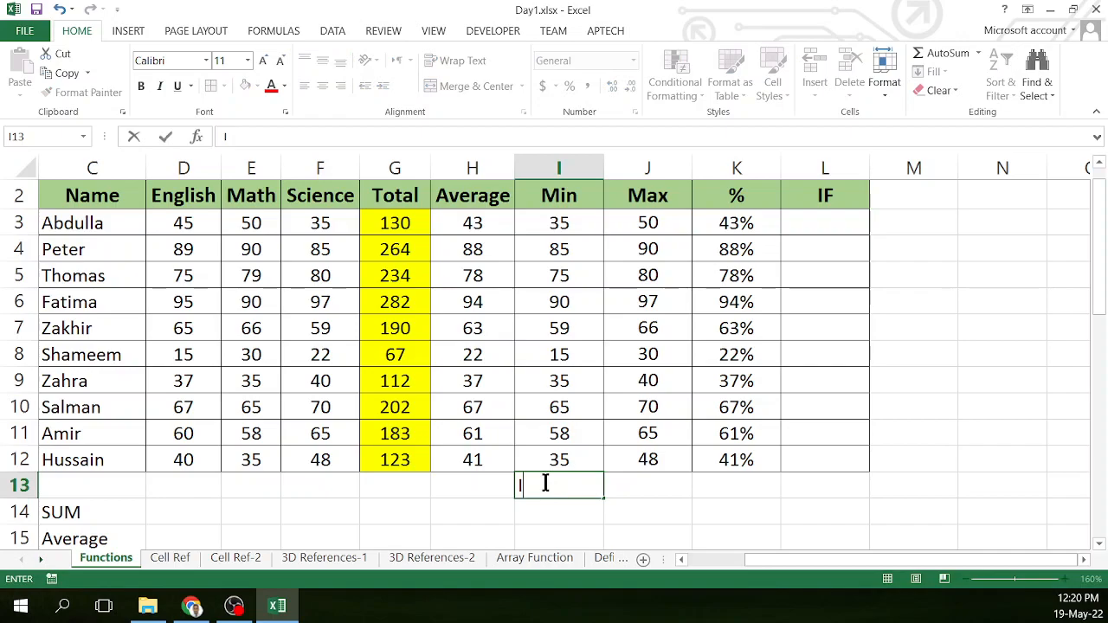
text(F)
text( To)
text(ta)
key(BackSpace)
key(BackSpace)
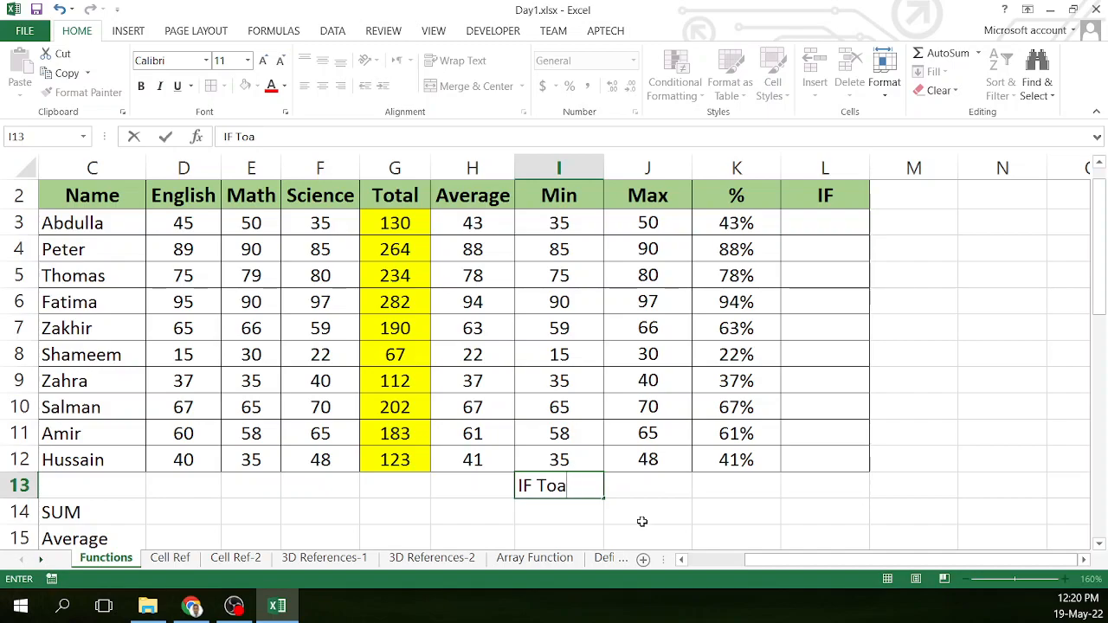
text(tal >=200      )
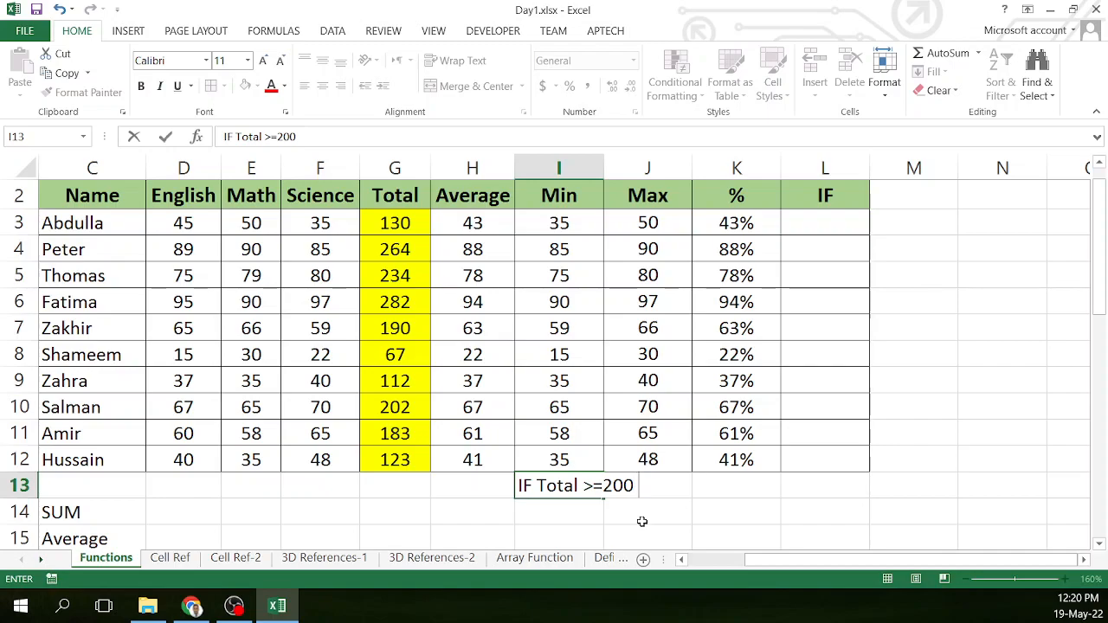
text(PASS)
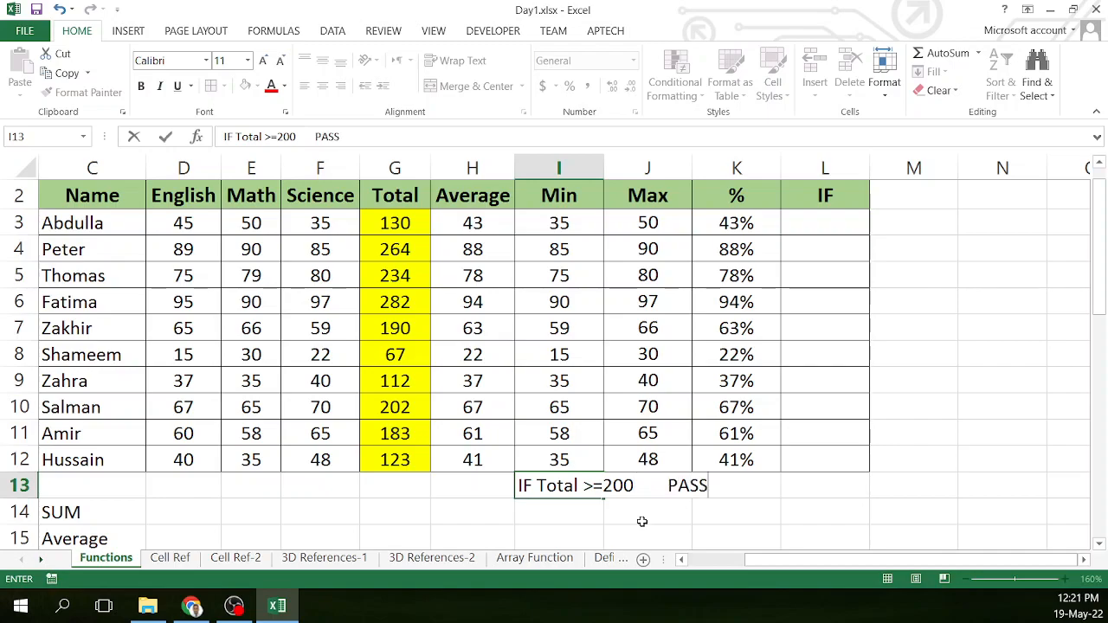
key(Return)
Copy the pass condition note from I13 into I14
key(Up)
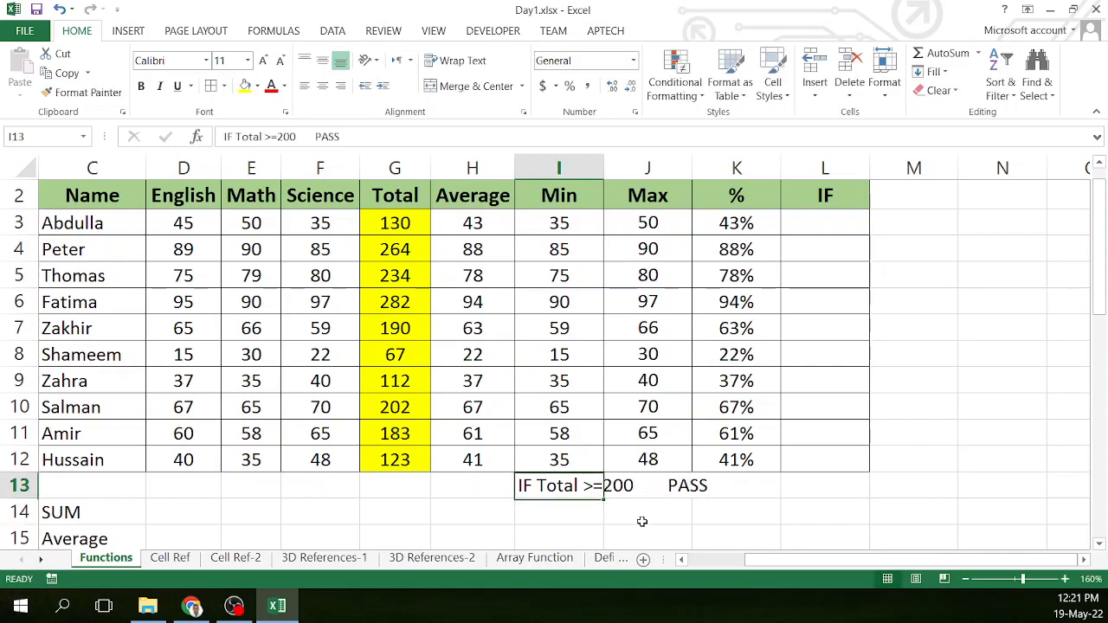
key(ctrl+c)
key(Down)
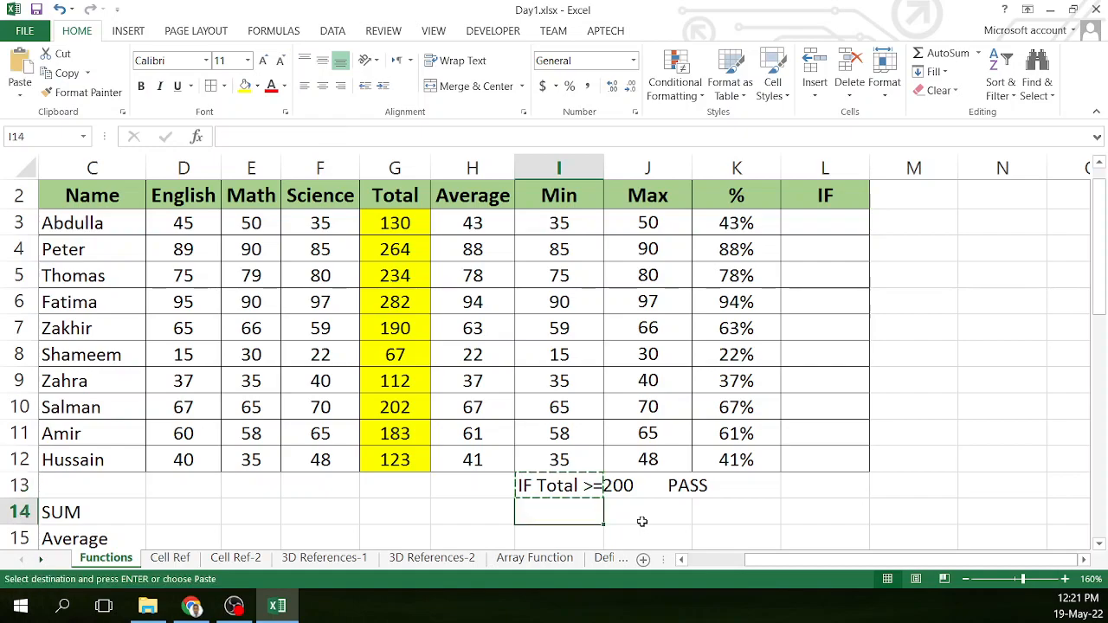
key(Return)
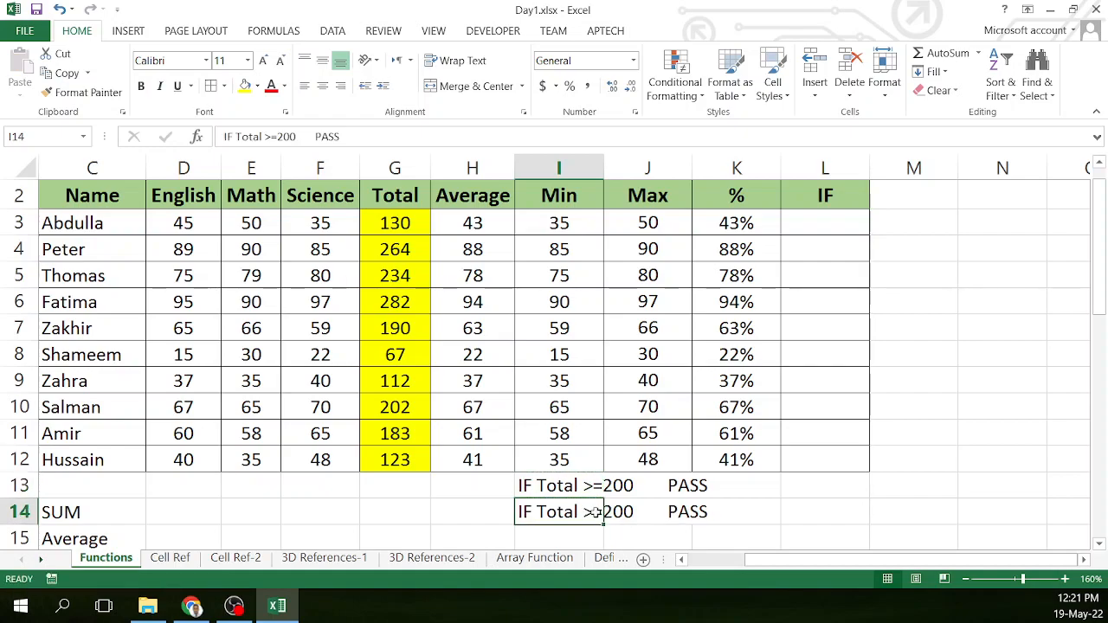
Change the copied note in I14 to the fail condition, with the operator < before 200 and the result FAIL
double_click(594, 513)
key(BackSpace)
key(BackSpace)
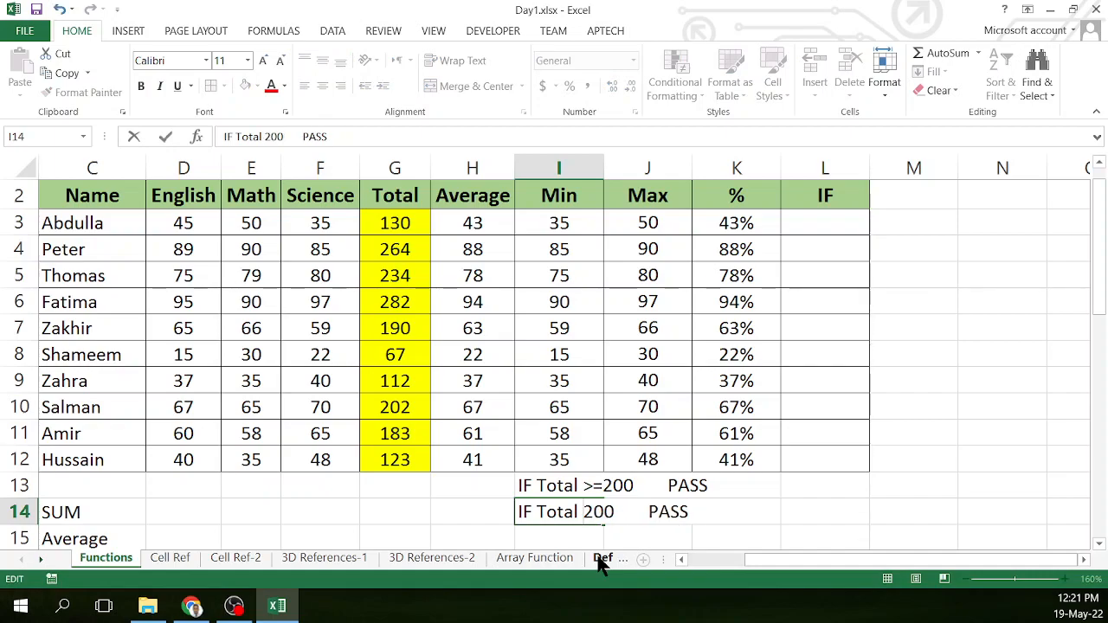
text(<)
key(Right)
key(Right)
key(Right)
key(Delete)
key(Delete)
key(Delete)
key(Delete)
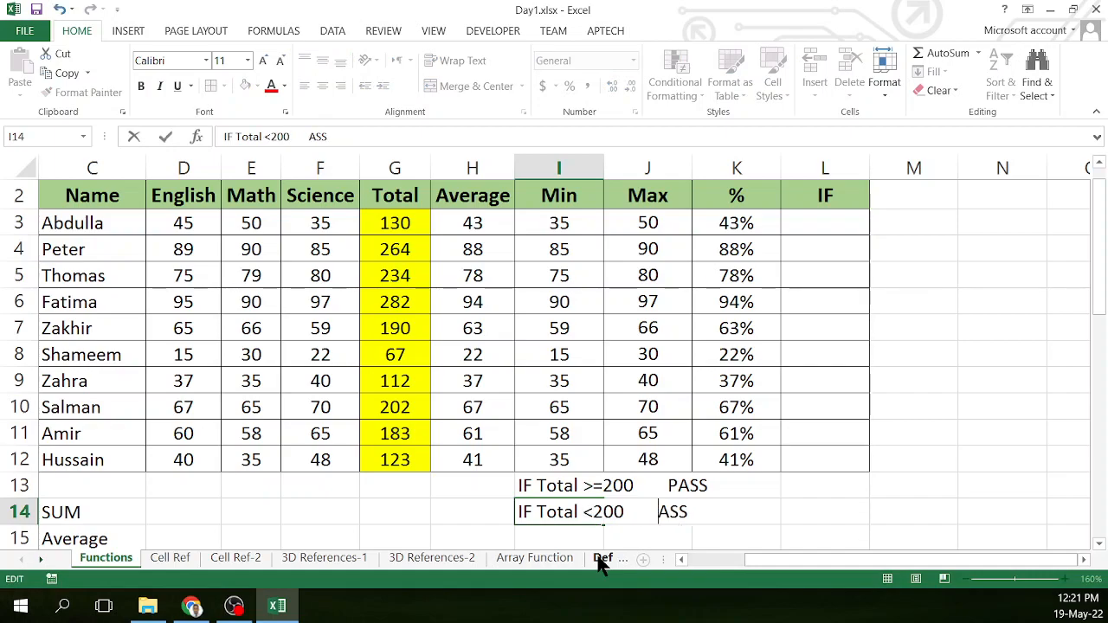
text(FAIL)
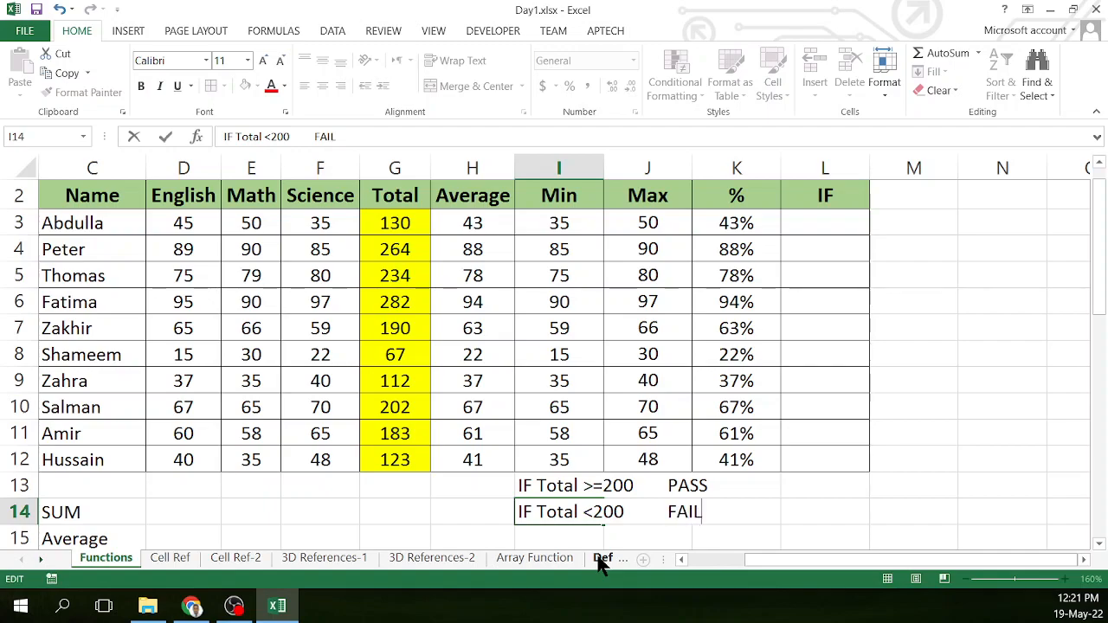
click(884, 481)
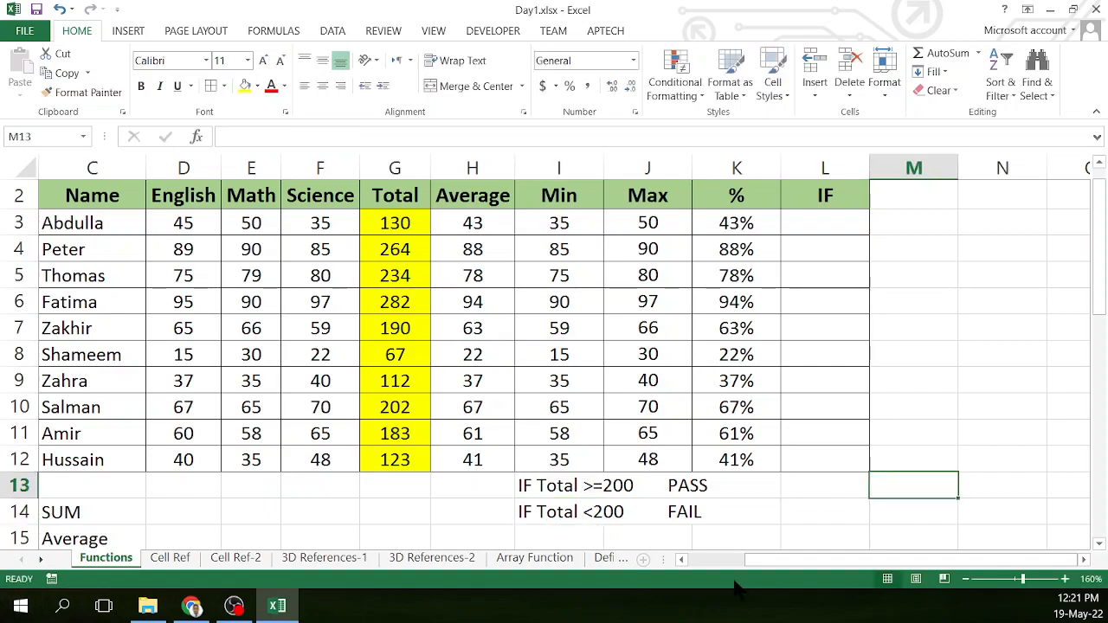
click(614, 490)
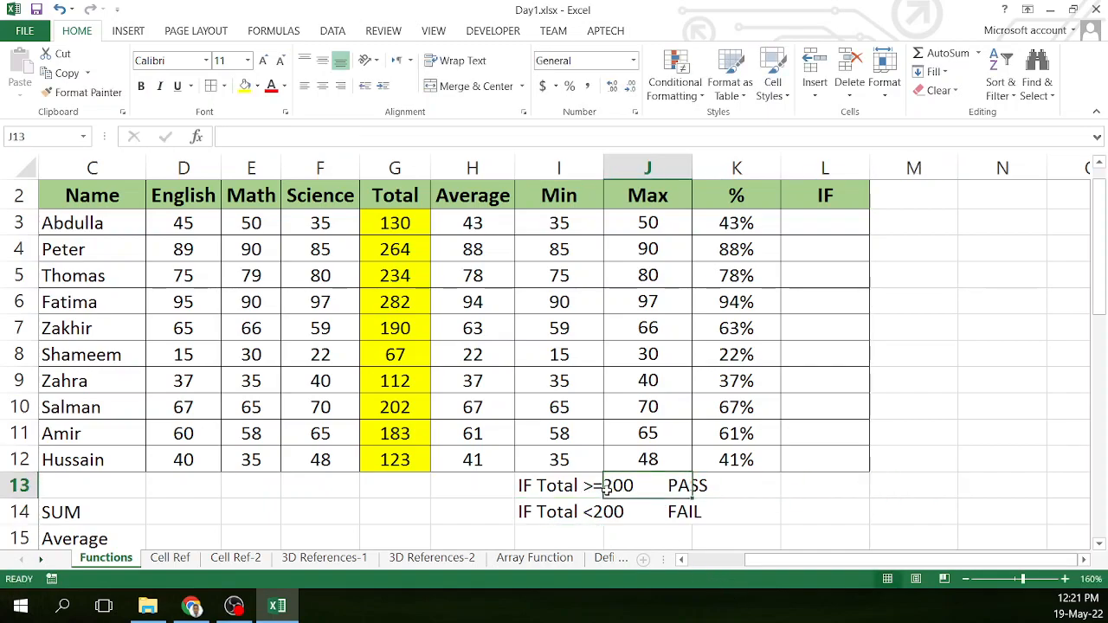
click(554, 490)
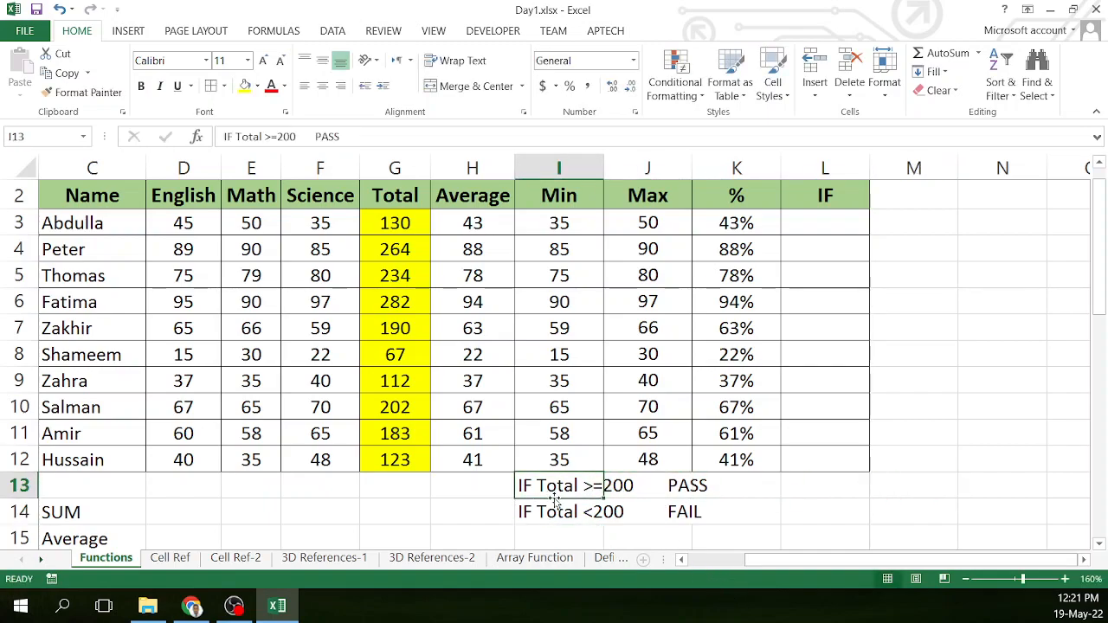
click(505, 513)
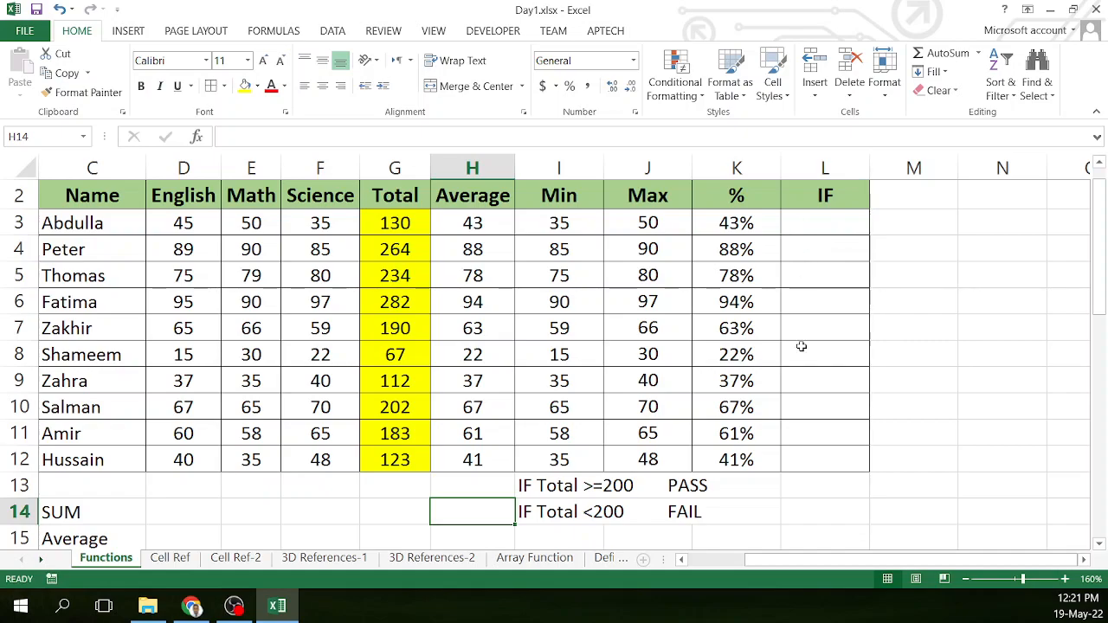
click(832, 222)
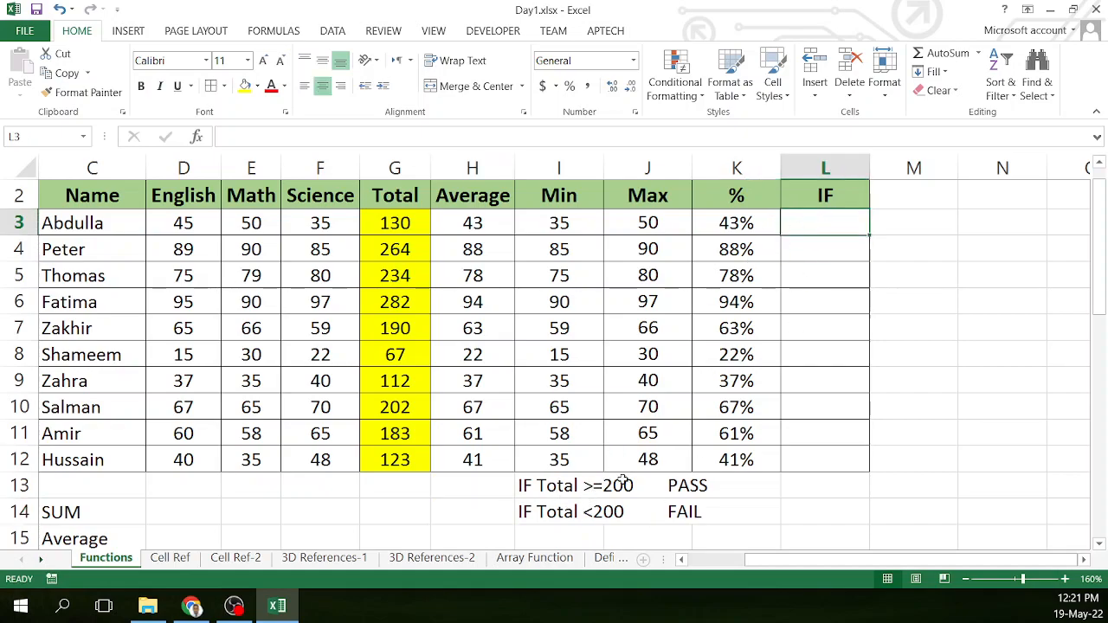
click(978, 53)
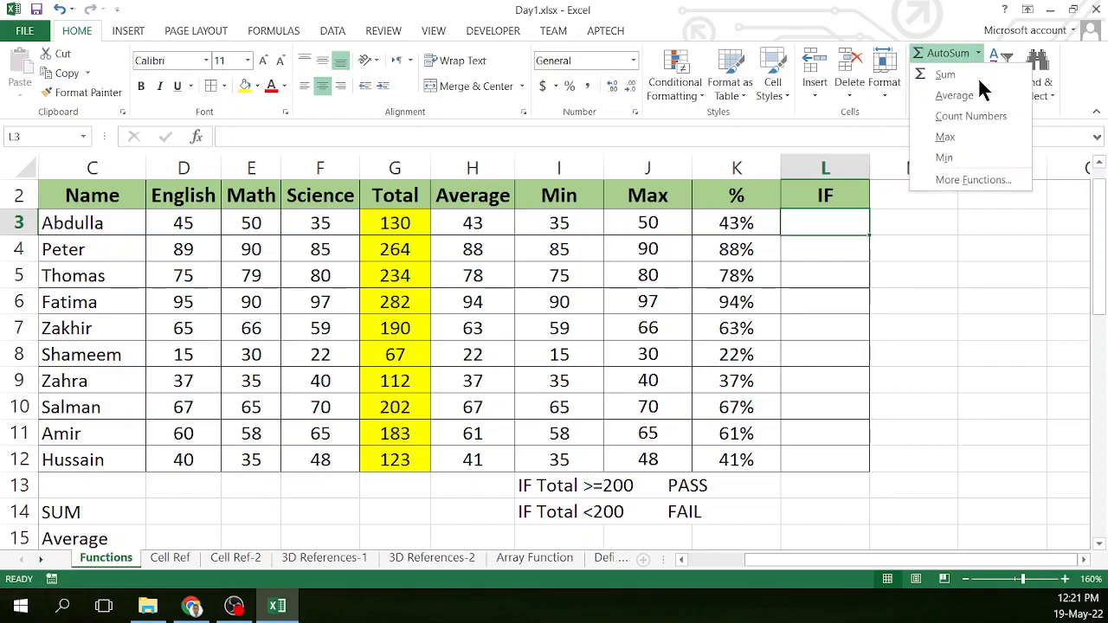
click(949, 180)
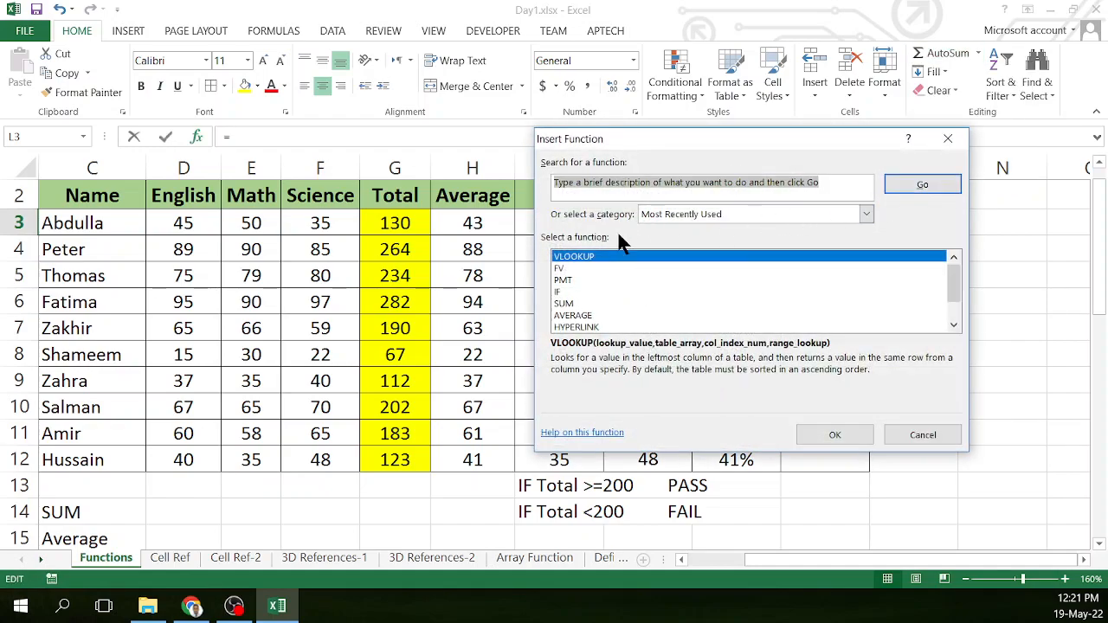
click(923, 435)
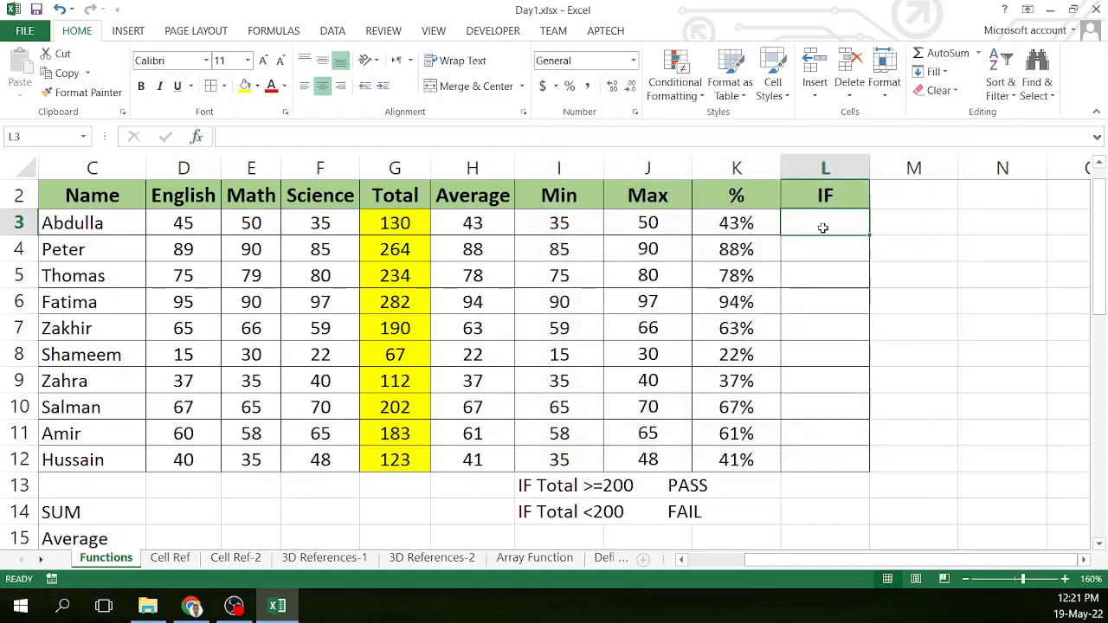
Start inserting a function in L3 and select IF, first among the recently used functions and again in the Logical category
click(196, 136)
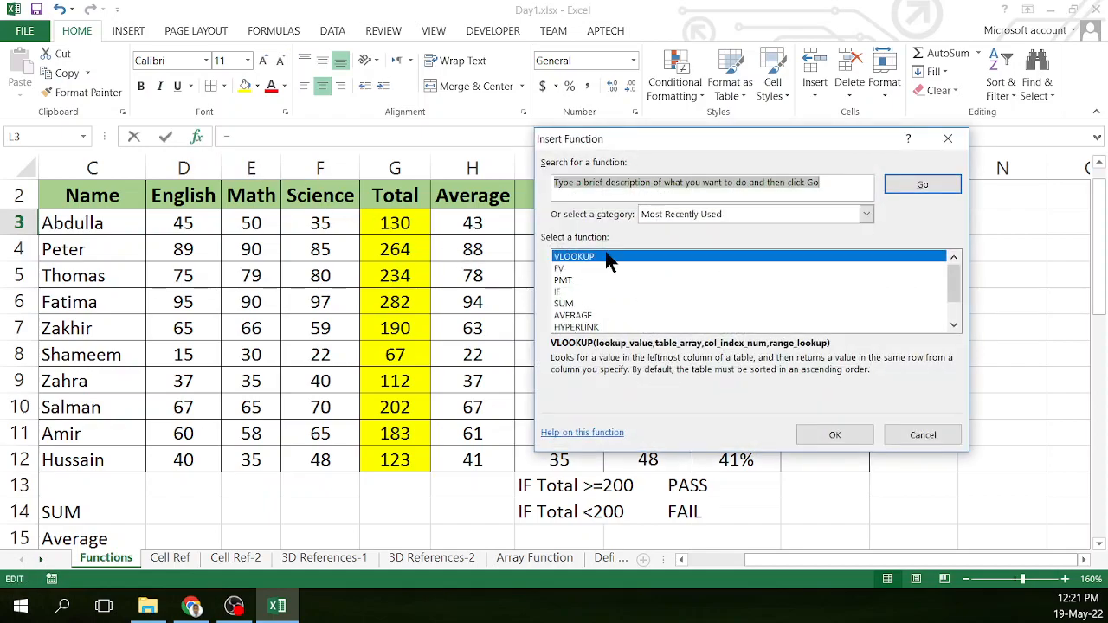
click(565, 291)
click(668, 216)
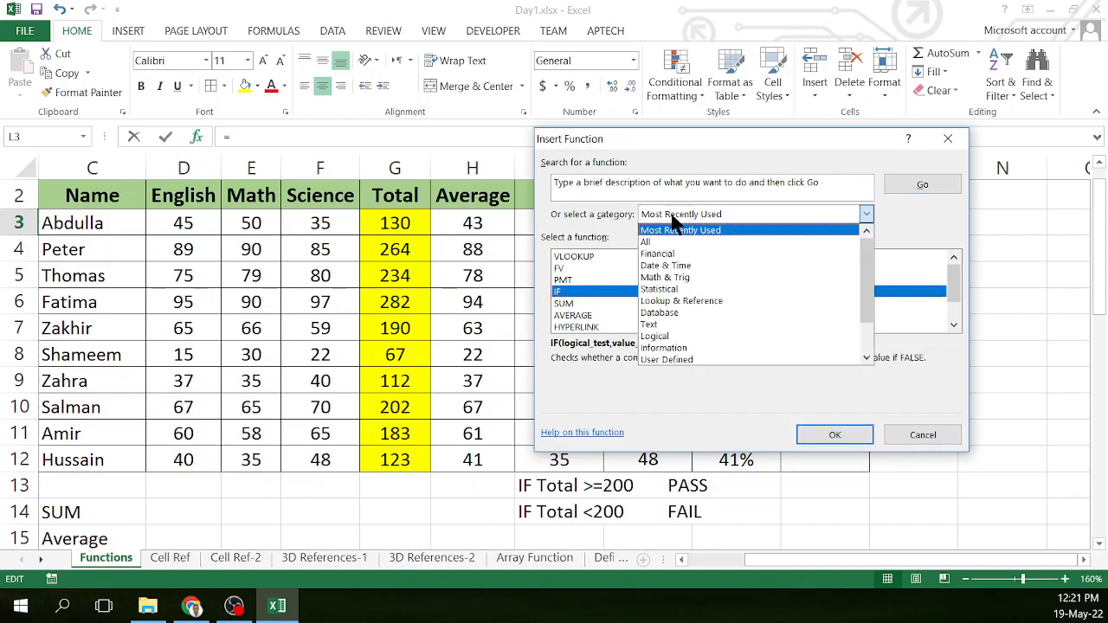
click(671, 337)
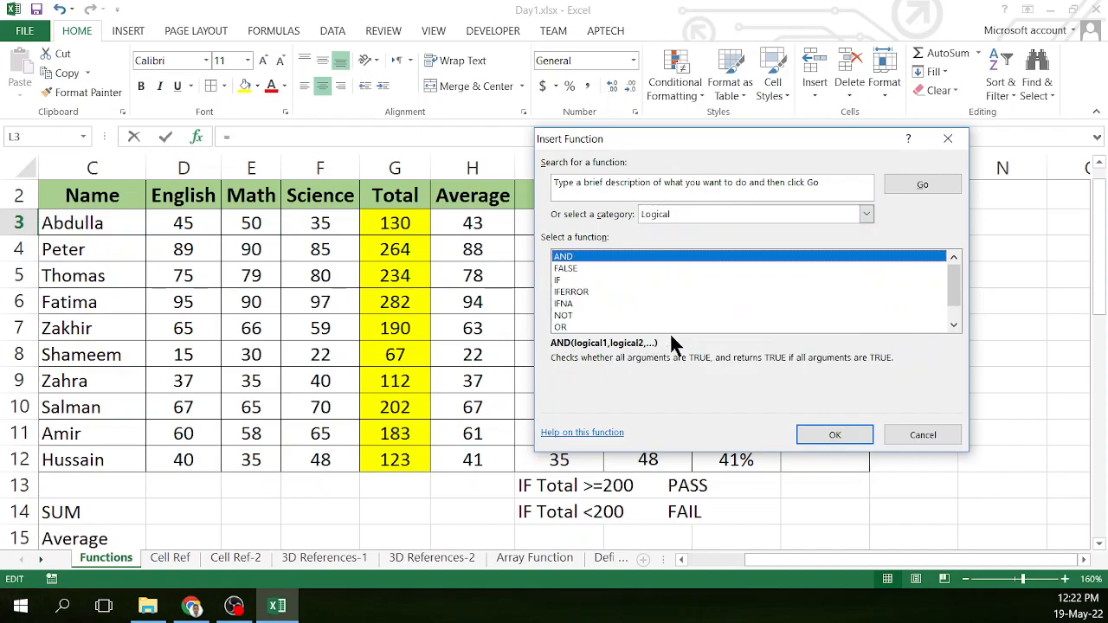
click(559, 279)
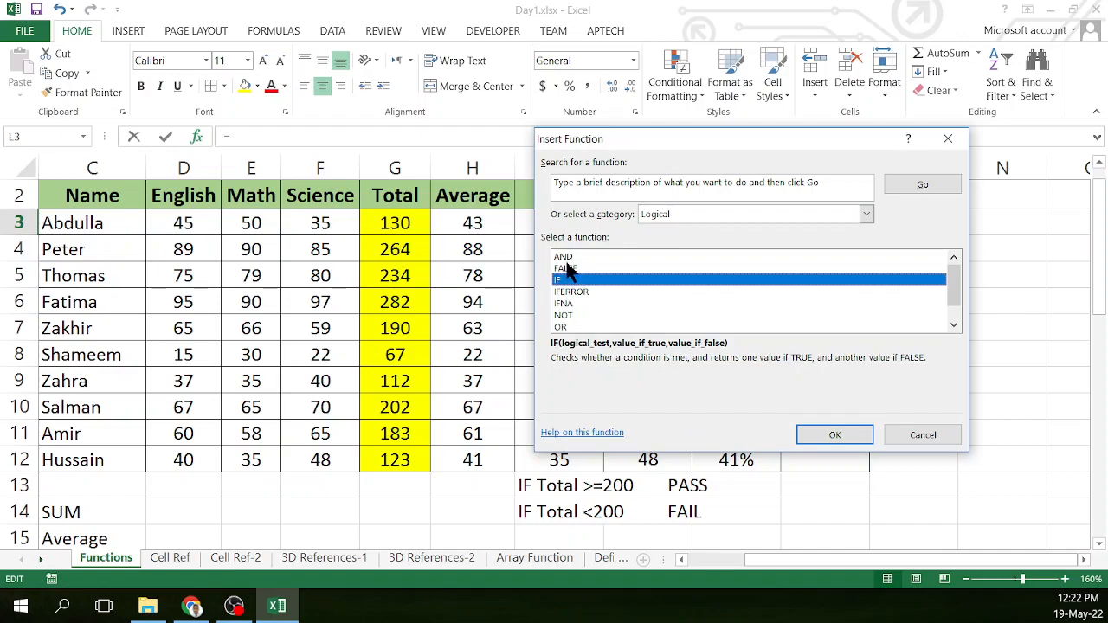
Switch the function category to All and search the function library for IF
click(672, 215)
click(658, 243)
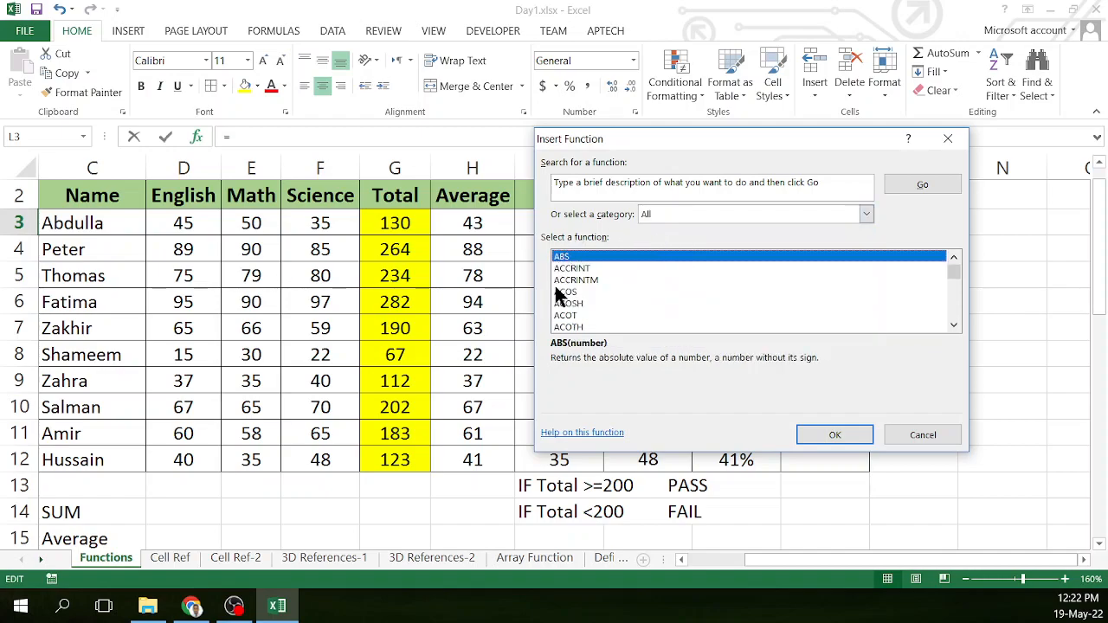
drag(804, 184, 475, 178)
key(Delete)
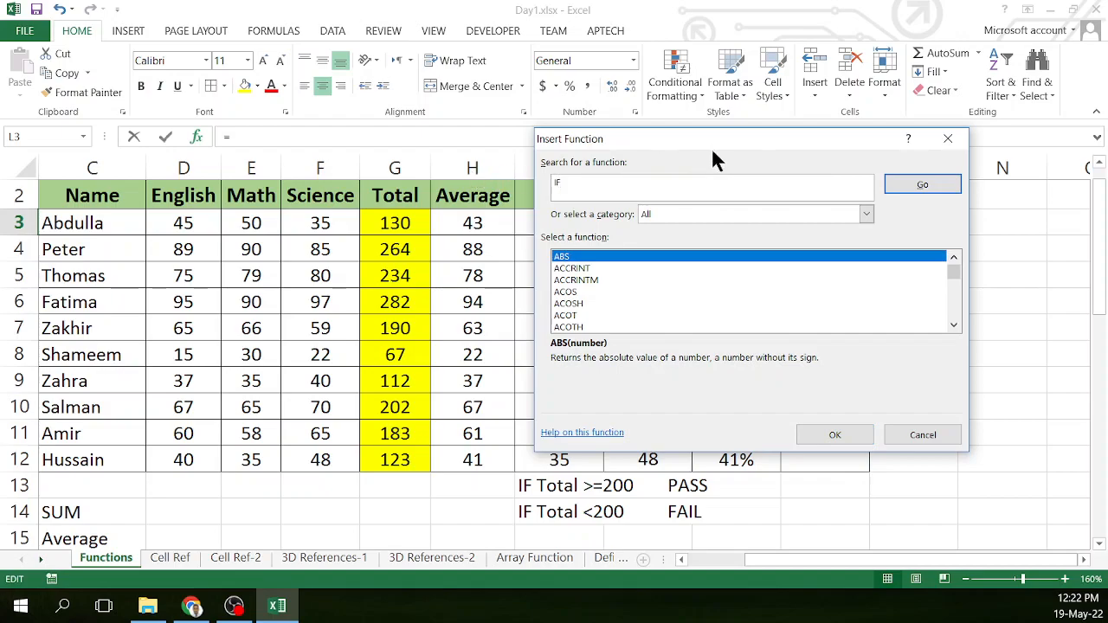
click(923, 184)
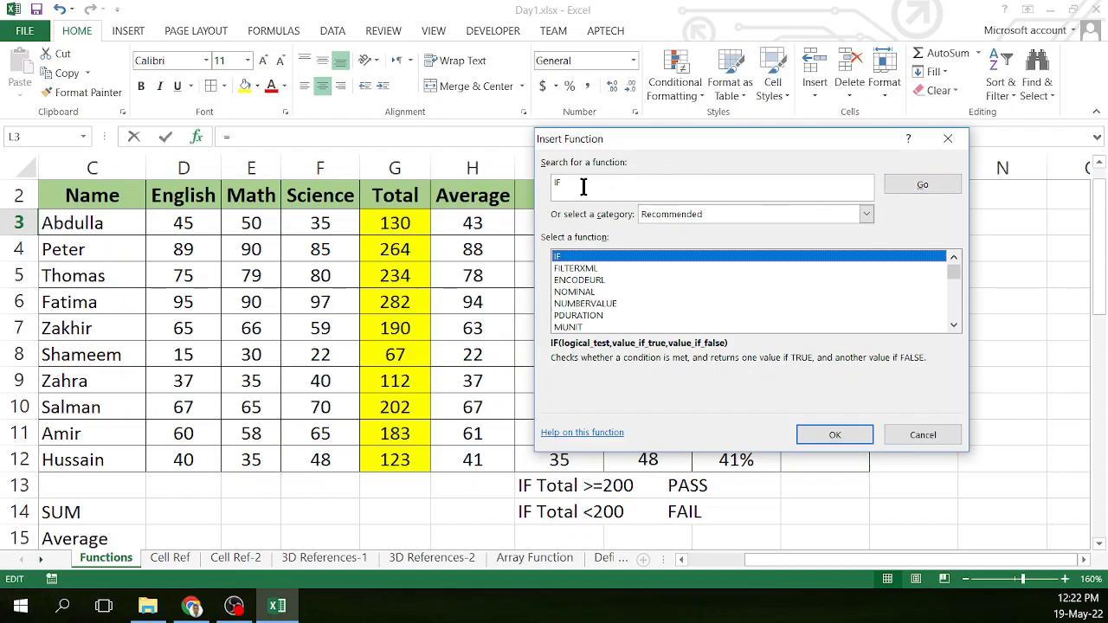
click(889, 185)
click(905, 184)
Open the argument settings of the IF function for L3, move them over the table, and cancel the function
click(816, 435)
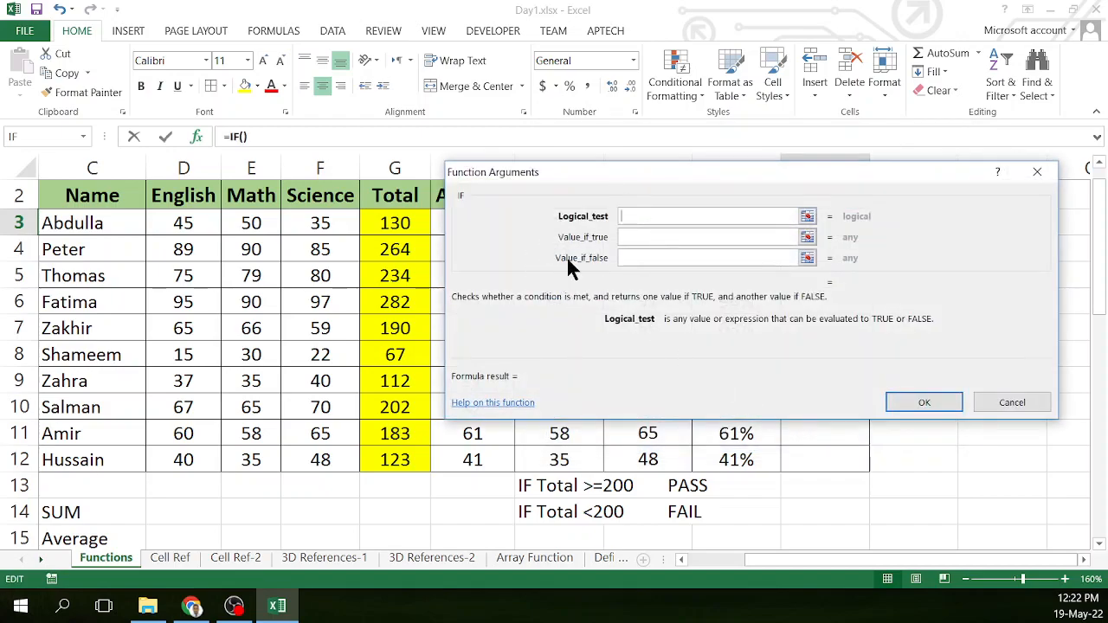
drag(559, 170, 518, 204)
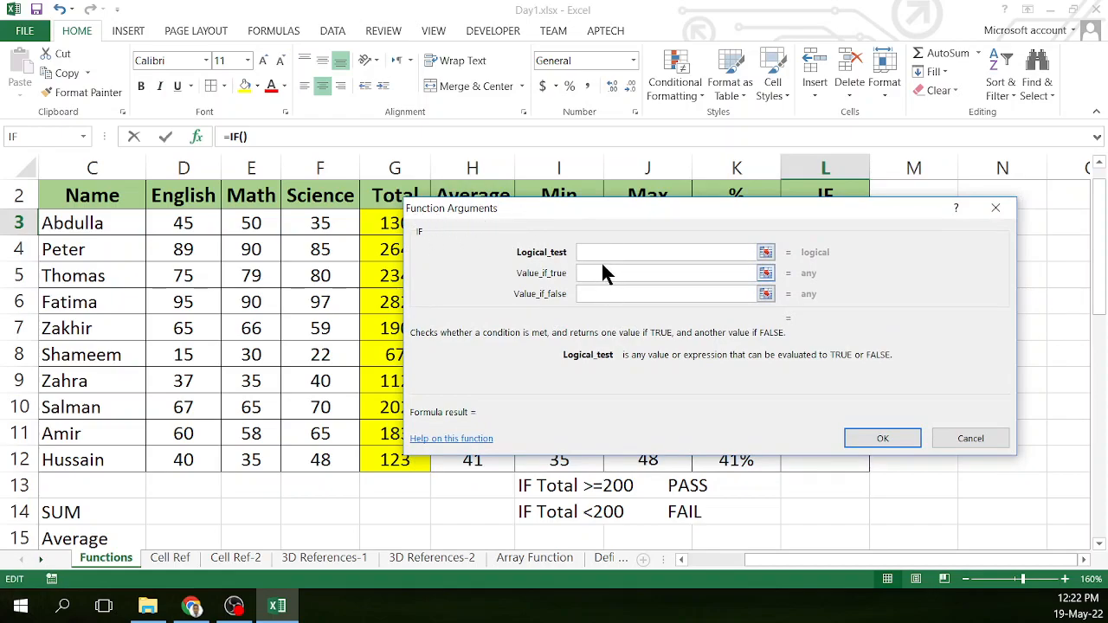
click(961, 439)
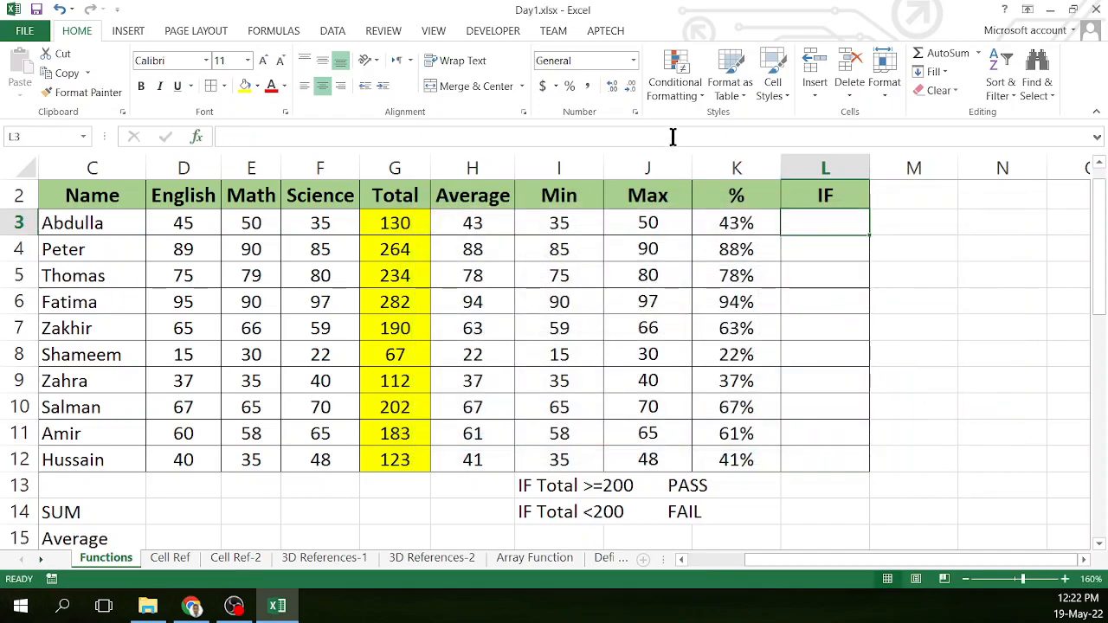
Start an IF formula in L3 and open its function argument settings
text(=if)
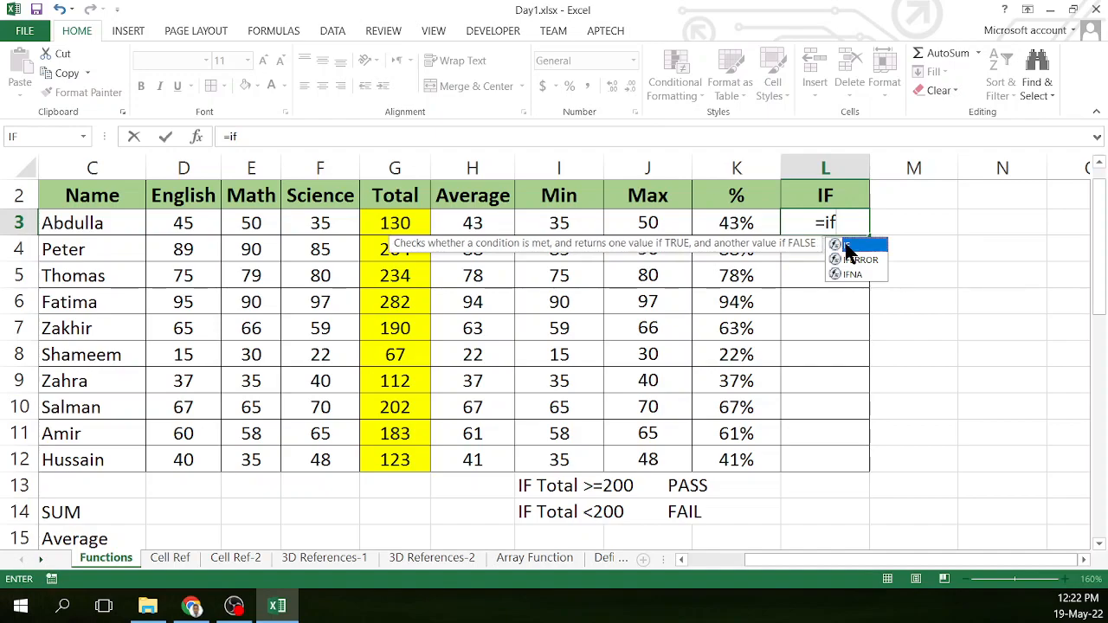
double_click(848, 249)
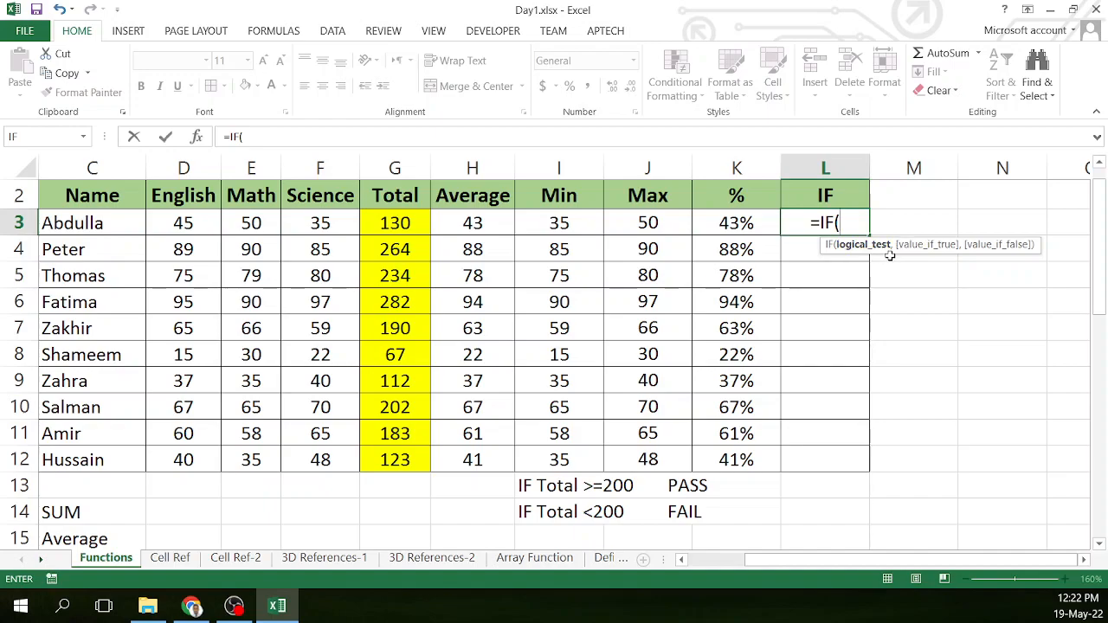
click(197, 139)
drag(486, 217, 580, 221)
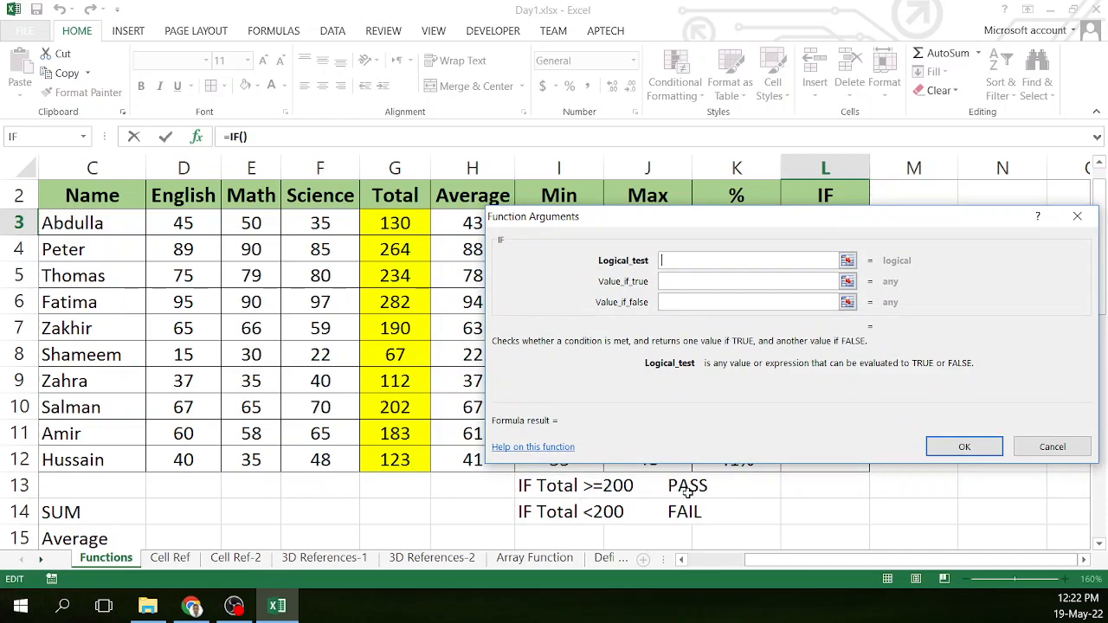
Set the logical test of the IF function to G3>=200, taking the total from G3
drag(663, 222, 629, 236)
click(389, 227)
drag(519, 230, 516, 284)
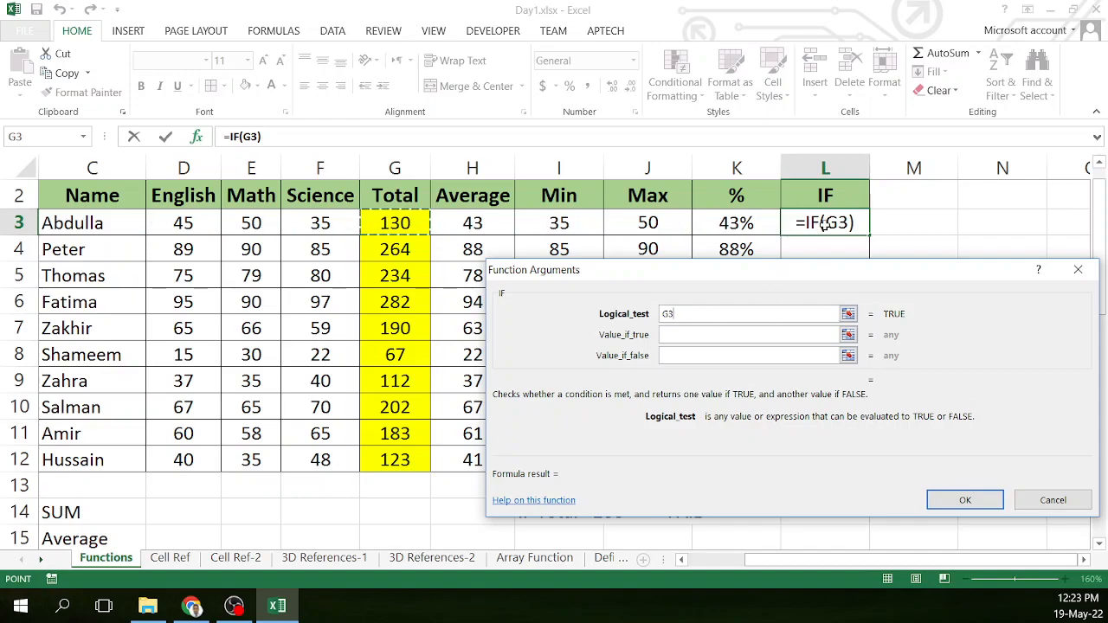
click(688, 315)
drag(681, 277, 647, 216)
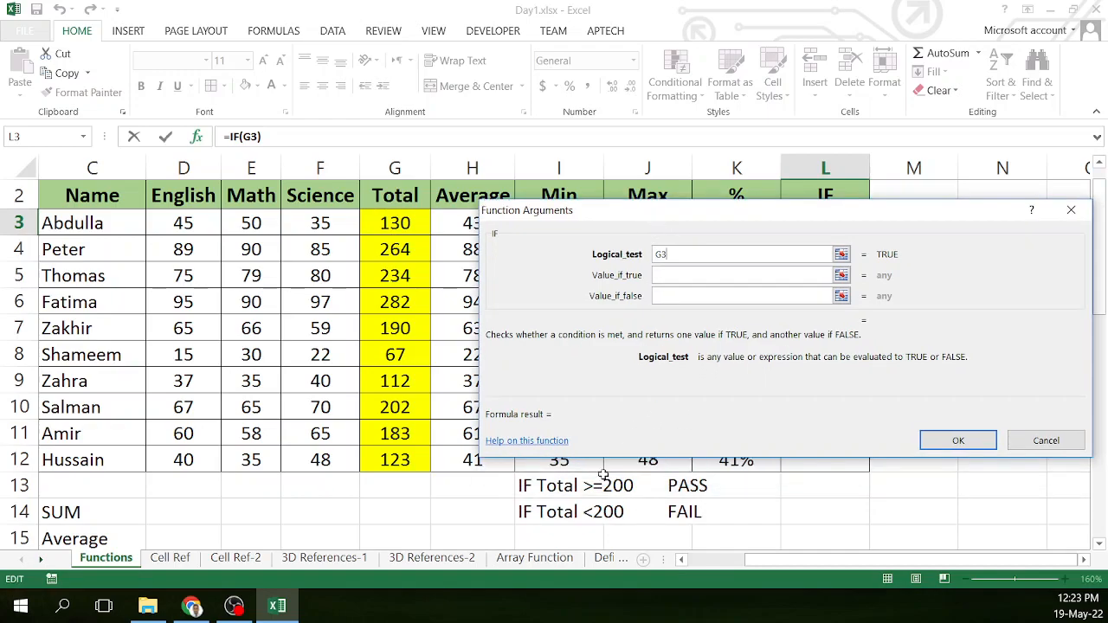
click(678, 254)
text(>=200)
drag(695, 254, 655, 255)
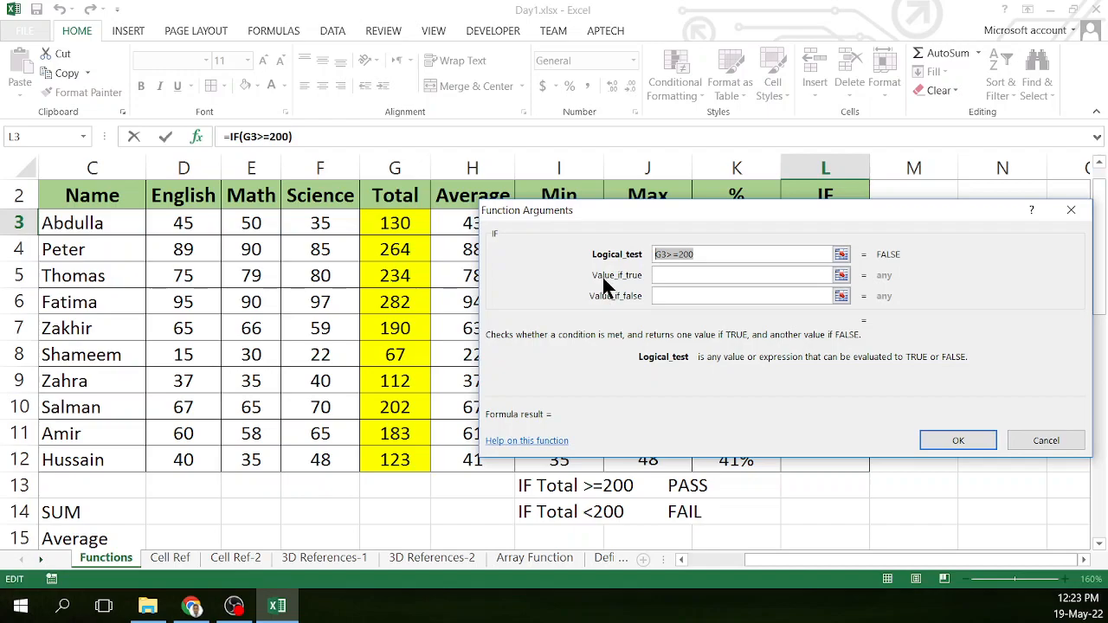
Return "PASS" if the test is true and "FAIL" if it is false, and apply the IF function to L3
click(667, 274)
text(PASS)
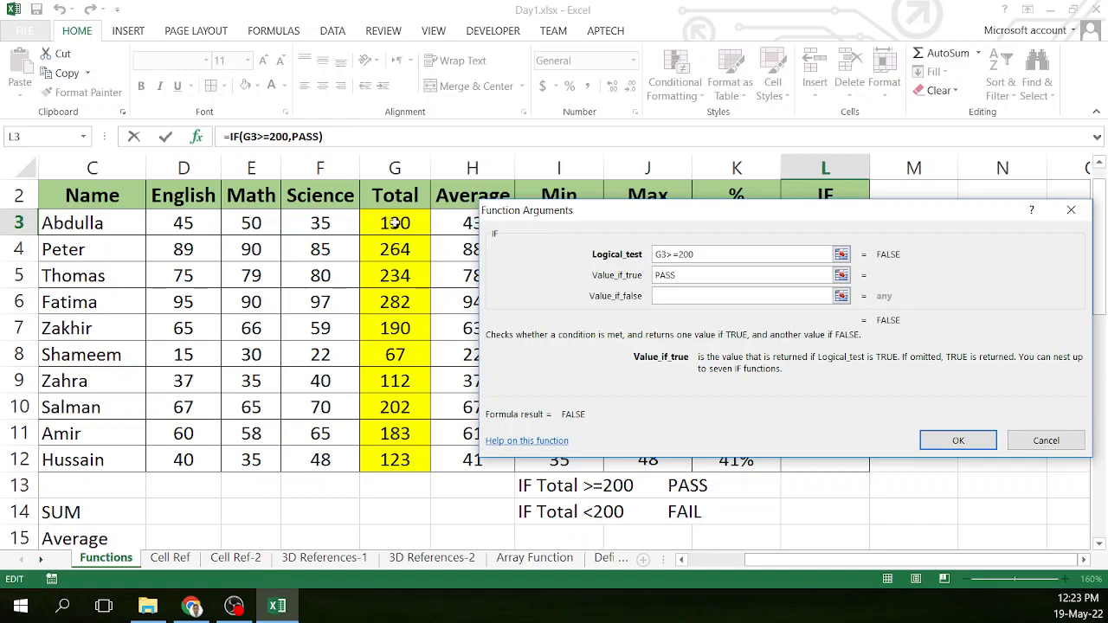
click(667, 276)
click(663, 296)
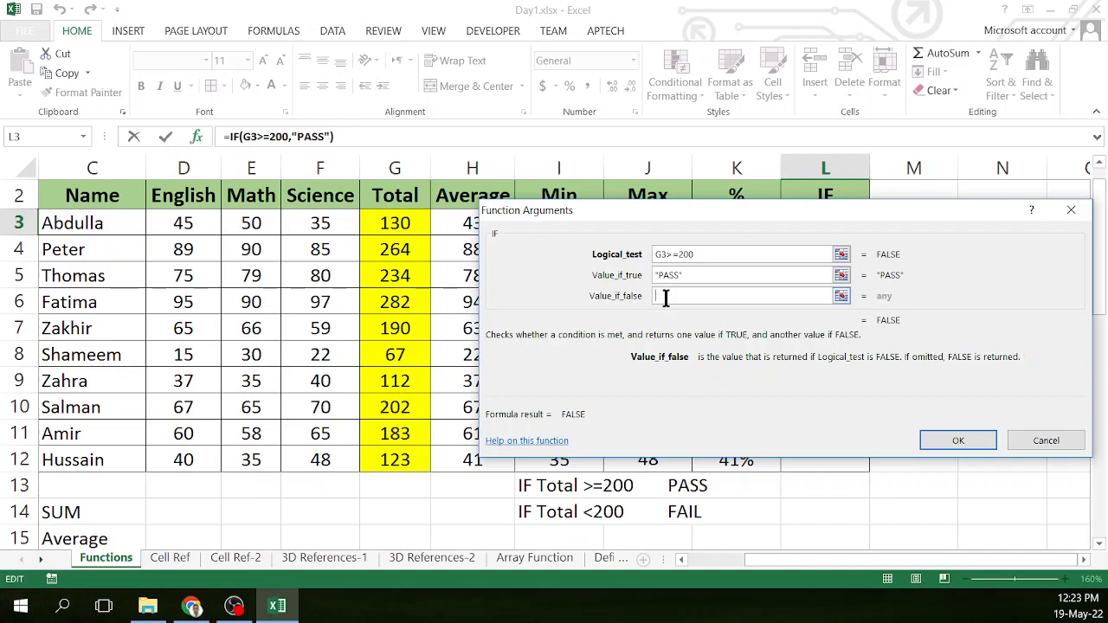
text(FAIL)
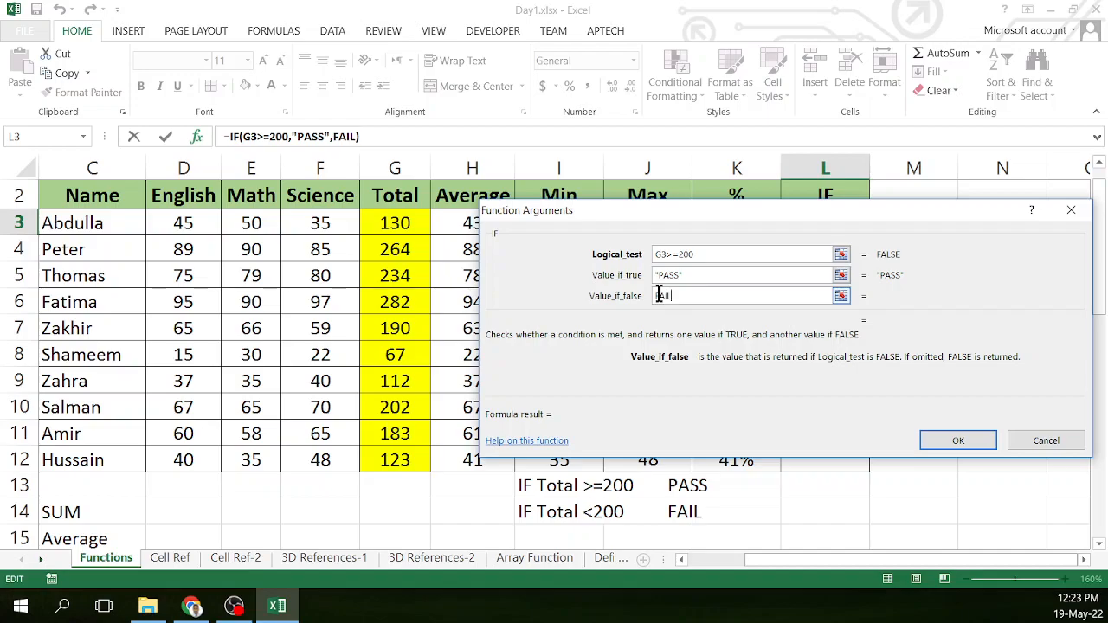
click(690, 276)
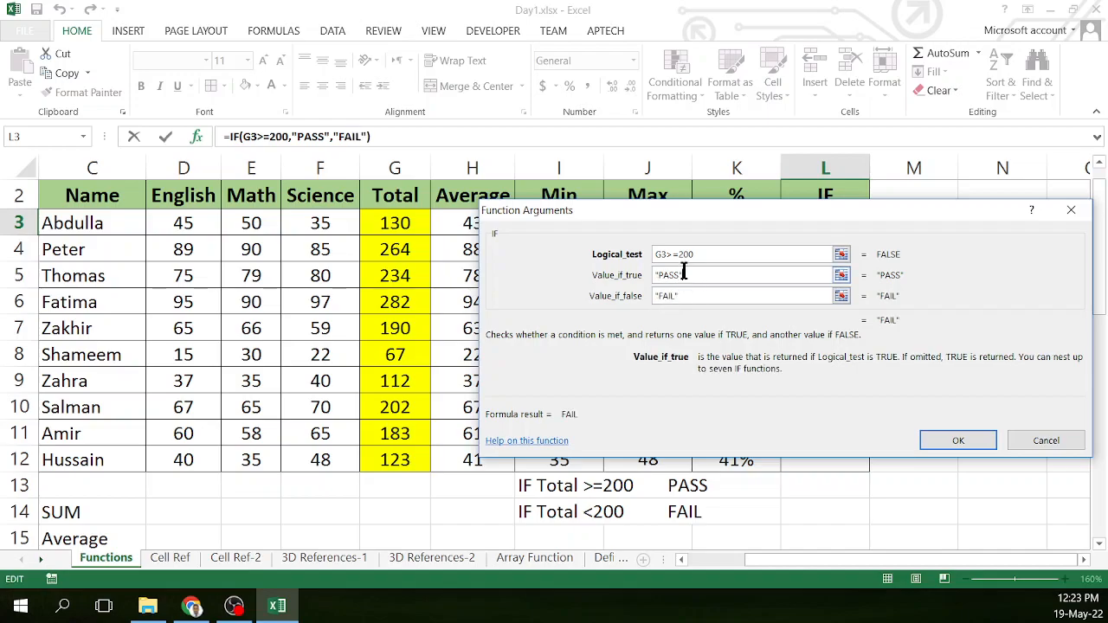
drag(704, 256, 658, 254)
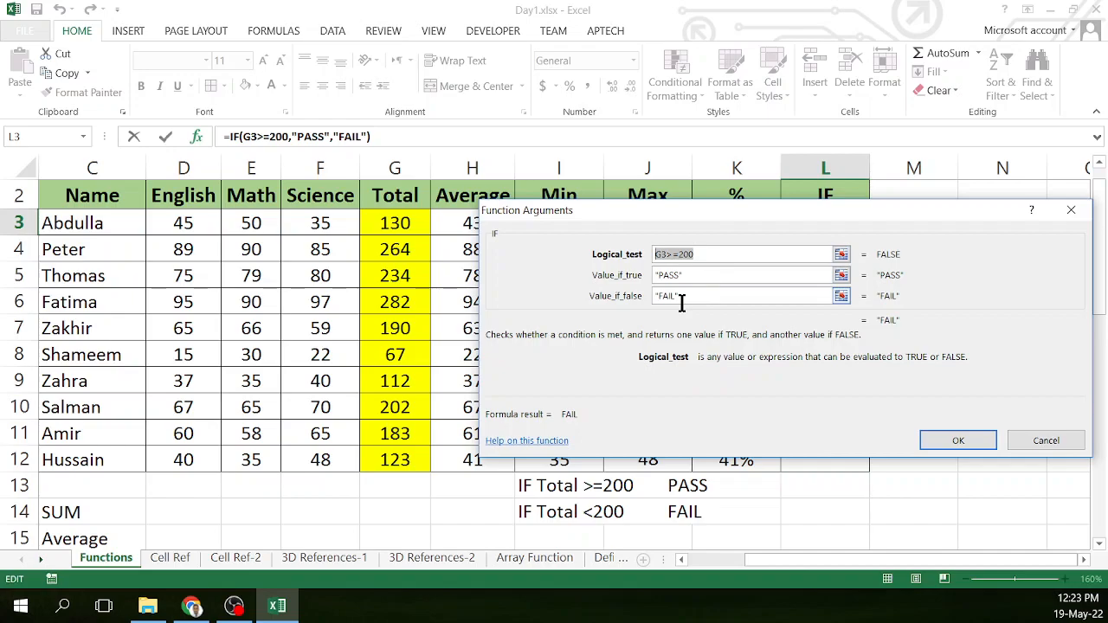
click(936, 437)
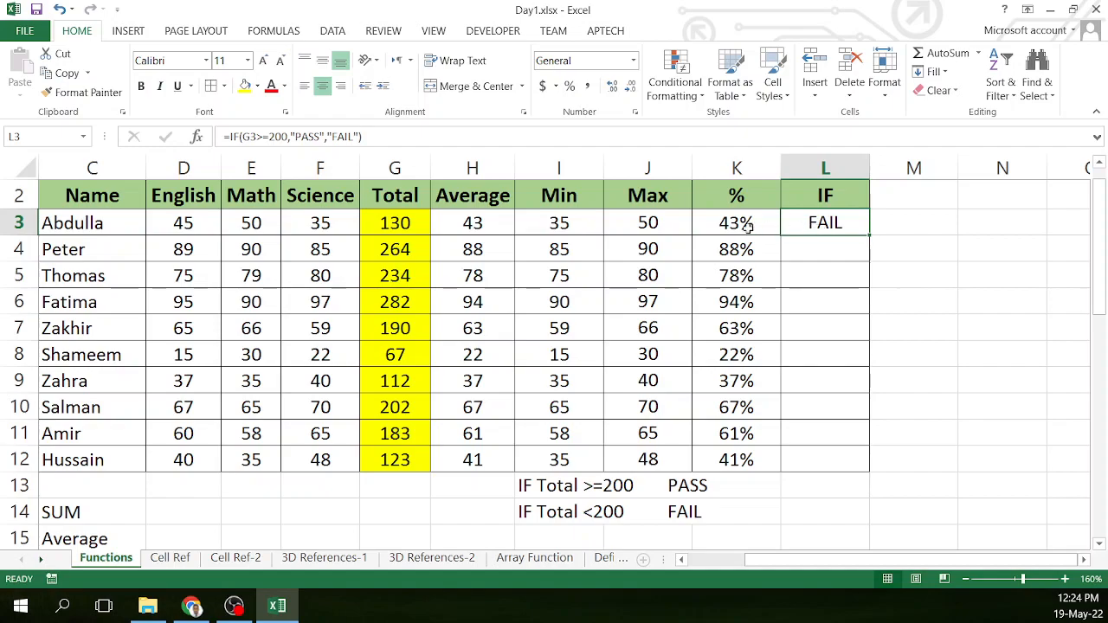
Fill the IF formula from L3 down through L12 only, the last student row
click(400, 225)
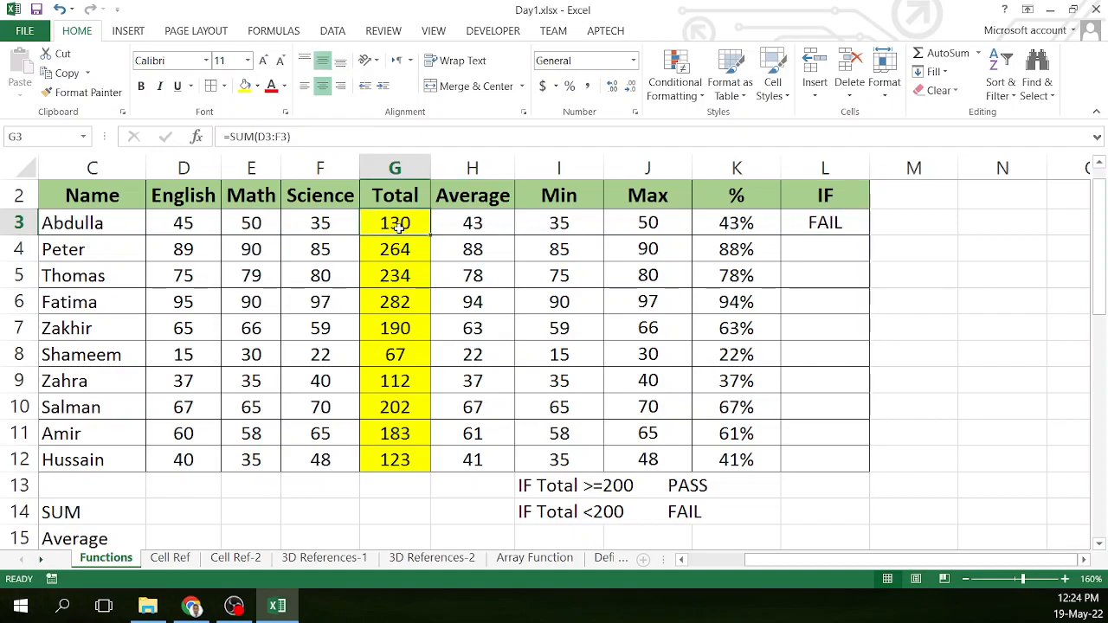
click(816, 227)
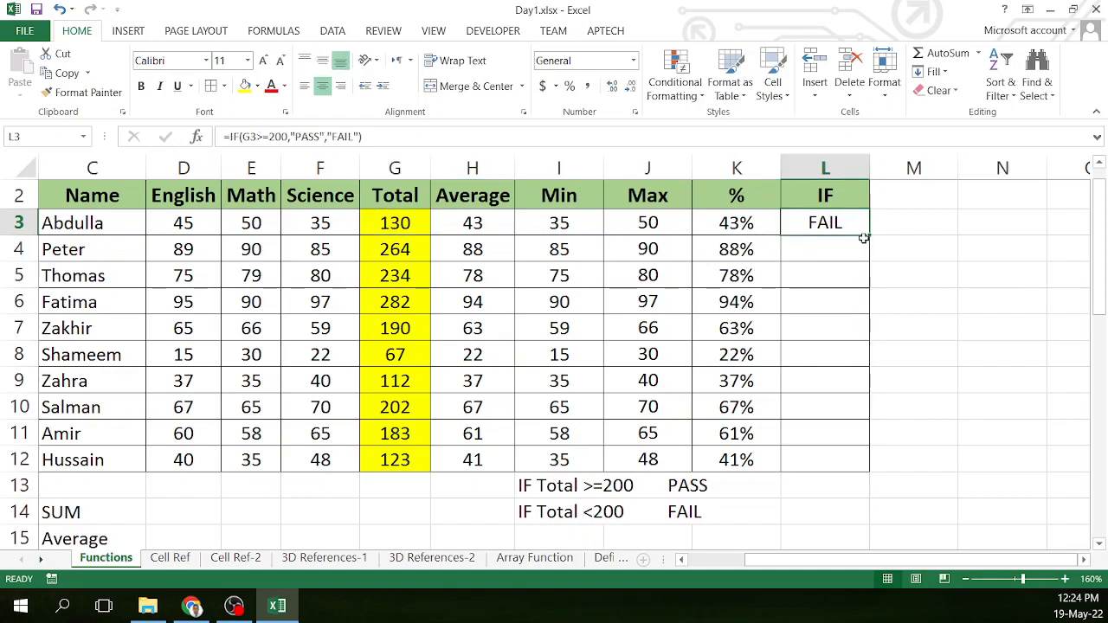
double_click(869, 236)
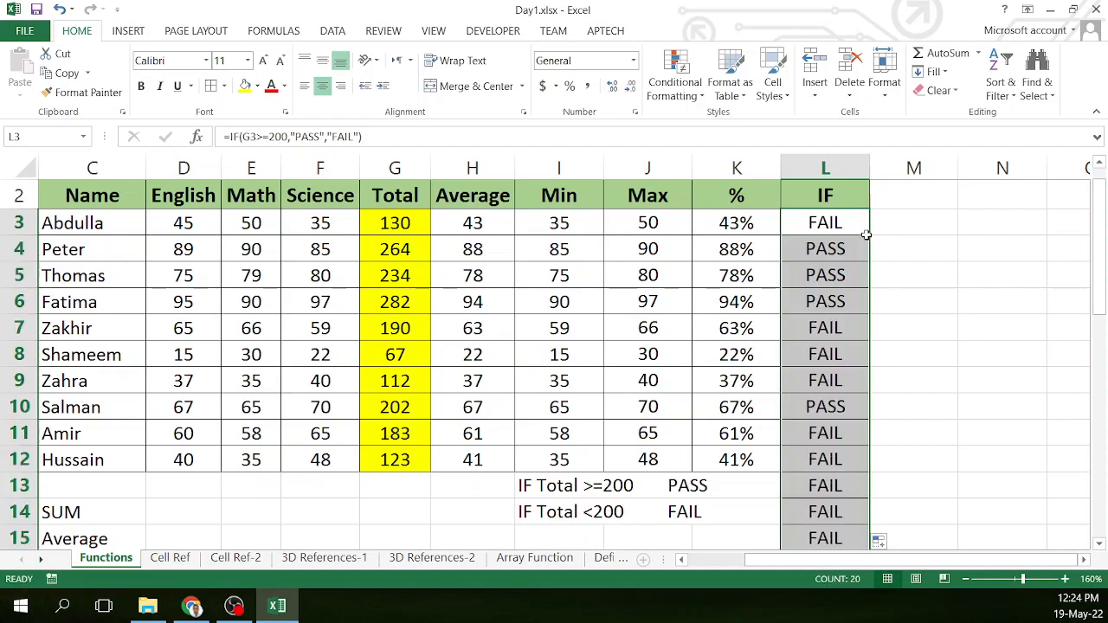
key(ctrl+z)
drag(869, 238, 883, 464)
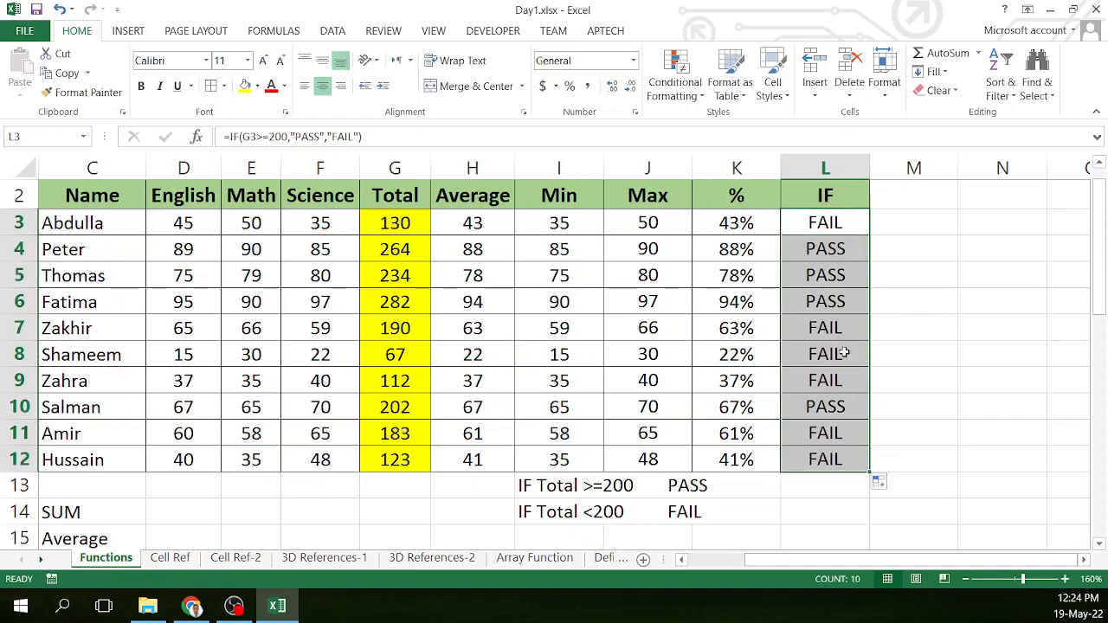
Check the IF formulas in L3 to L6 against the criteria notes in I13 and I14
click(840, 227)
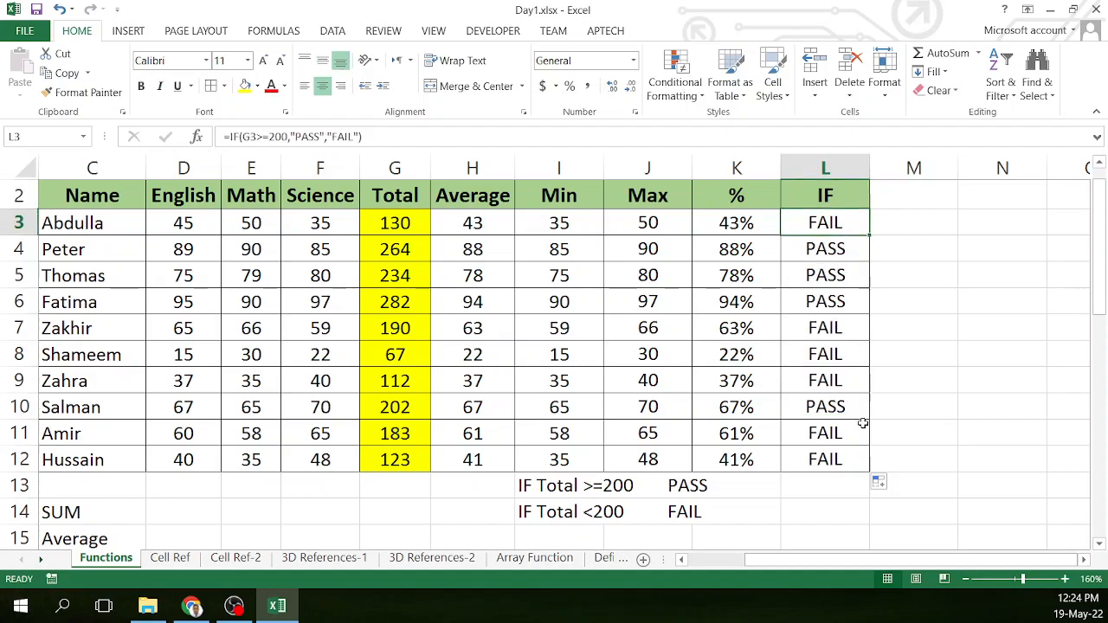
click(836, 248)
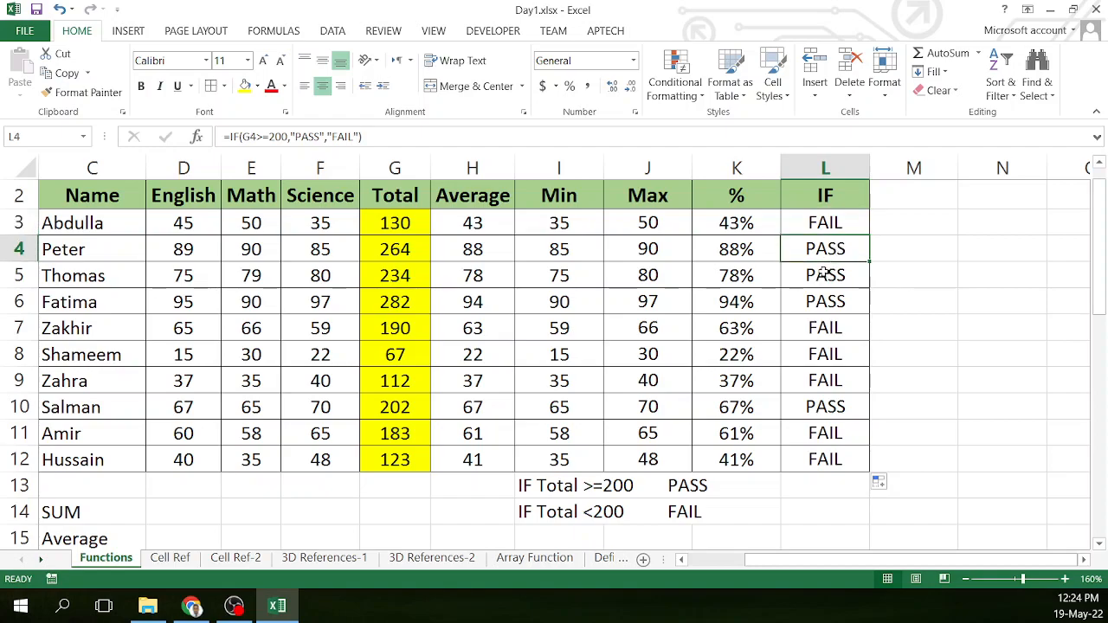
click(825, 274)
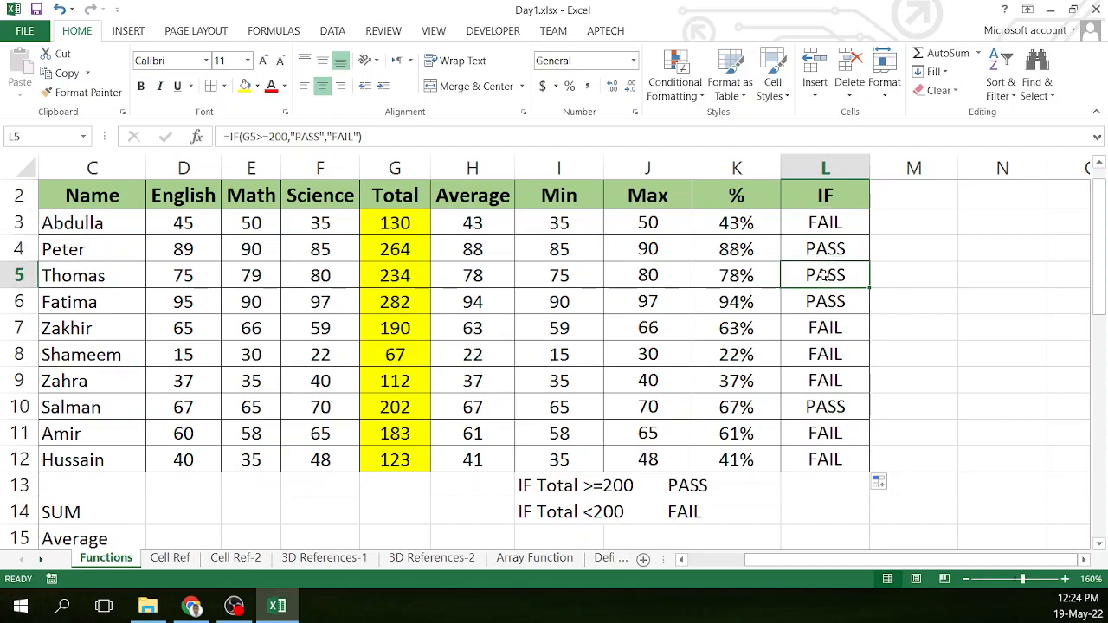
click(835, 299)
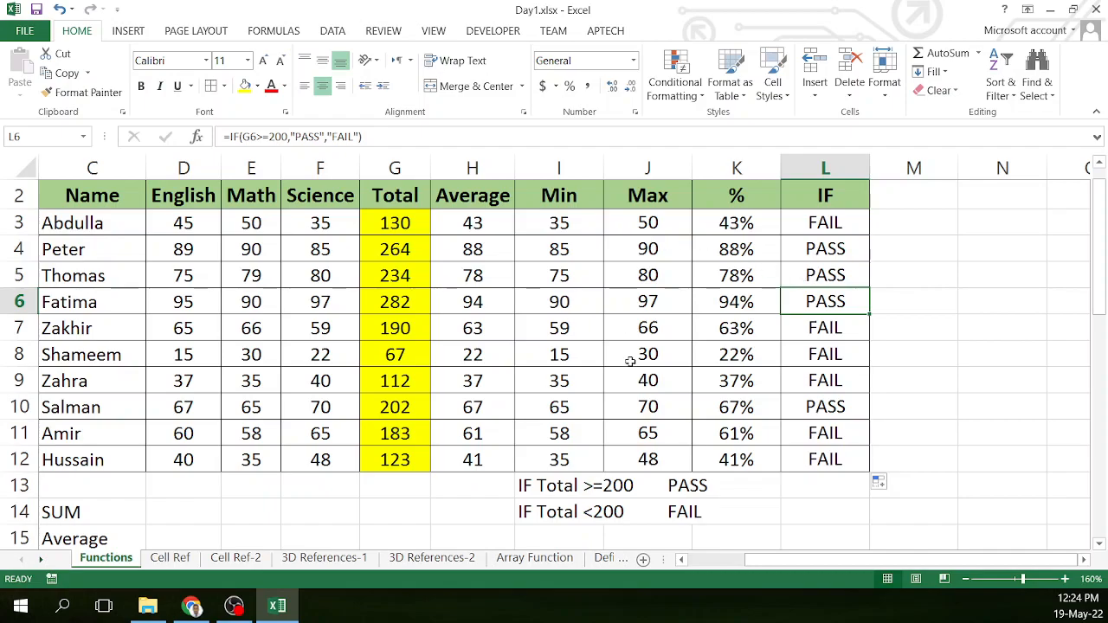
scroll(629, 362, down, 1)
click(571, 430)
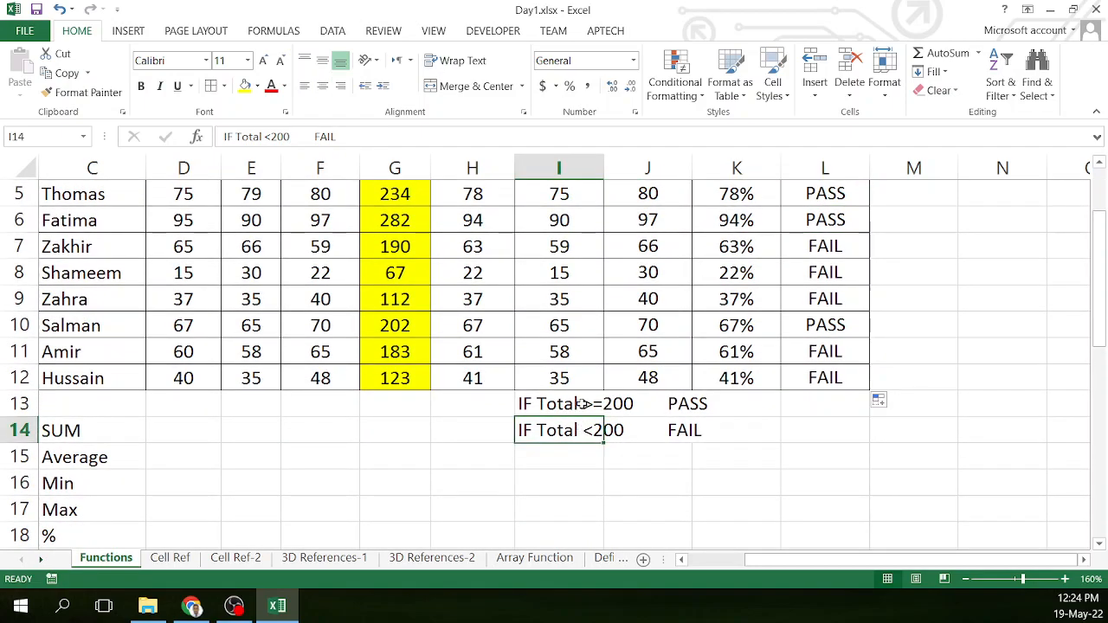
click(576, 404)
scroll(403, 277, up, 1)
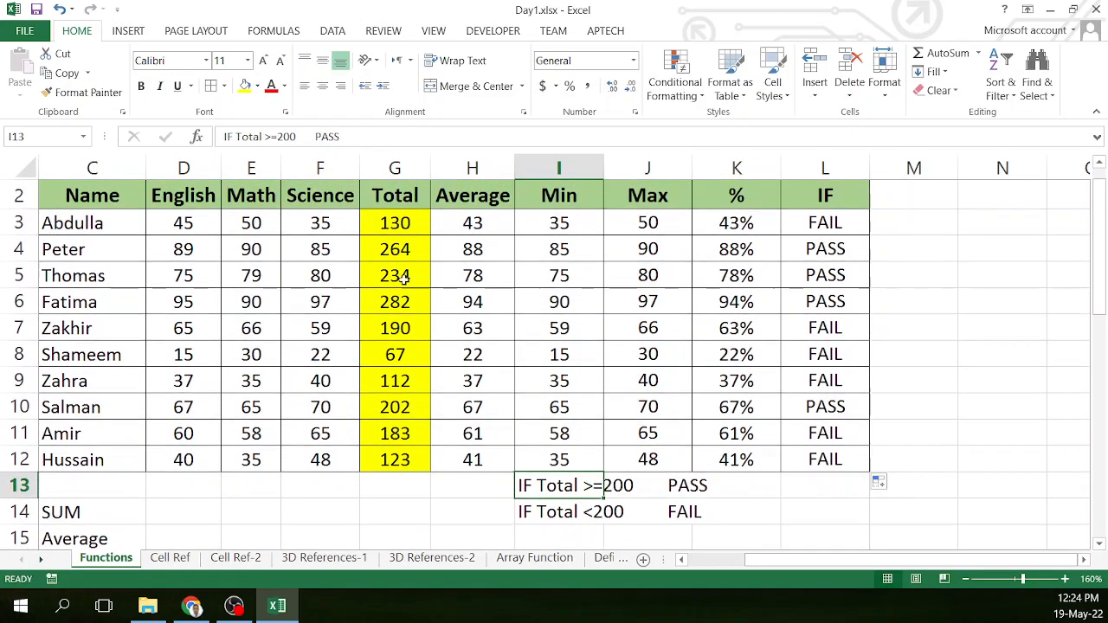
Change the note in I13 to a threshold of 250 with the grade A: IF Total >=250 A
double_click(578, 487)
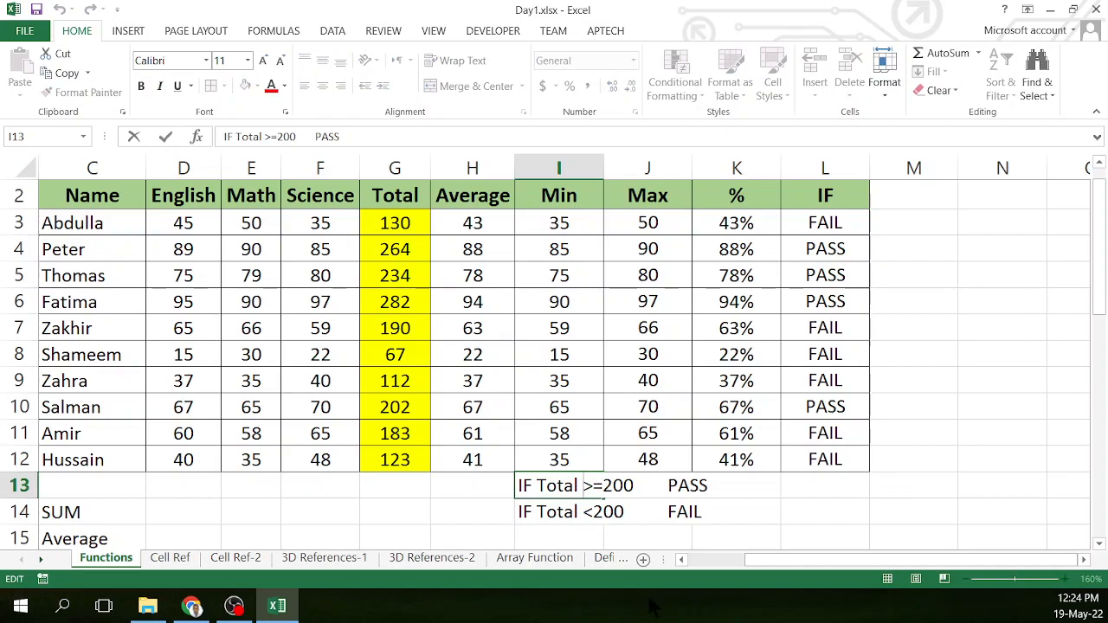
key(ctrl+Right)
key(ctrl+Right)
key(Left)
key(Left)
key(Left)
key(Delete)
text(5)
key(shift+End)
text(A)
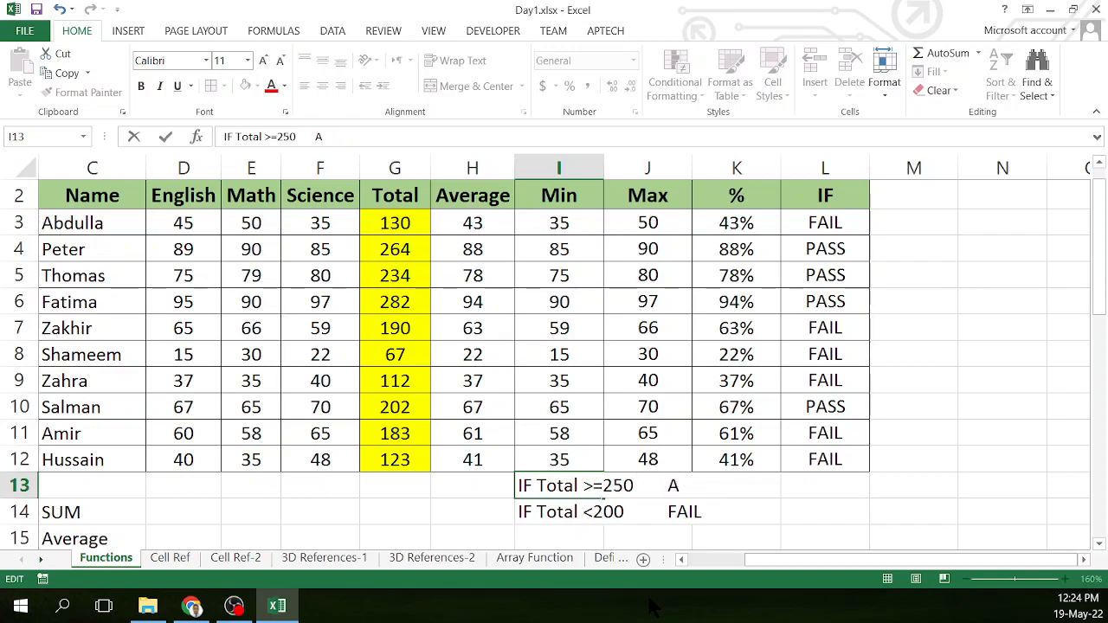
Copy the whole note text from I13 and paste it over the fail condition in I14
key(ctrl+shift+Left)
key(ctrl+shift+Left)
key(ctrl+shift+Left)
key(ctrl+shift+Left)
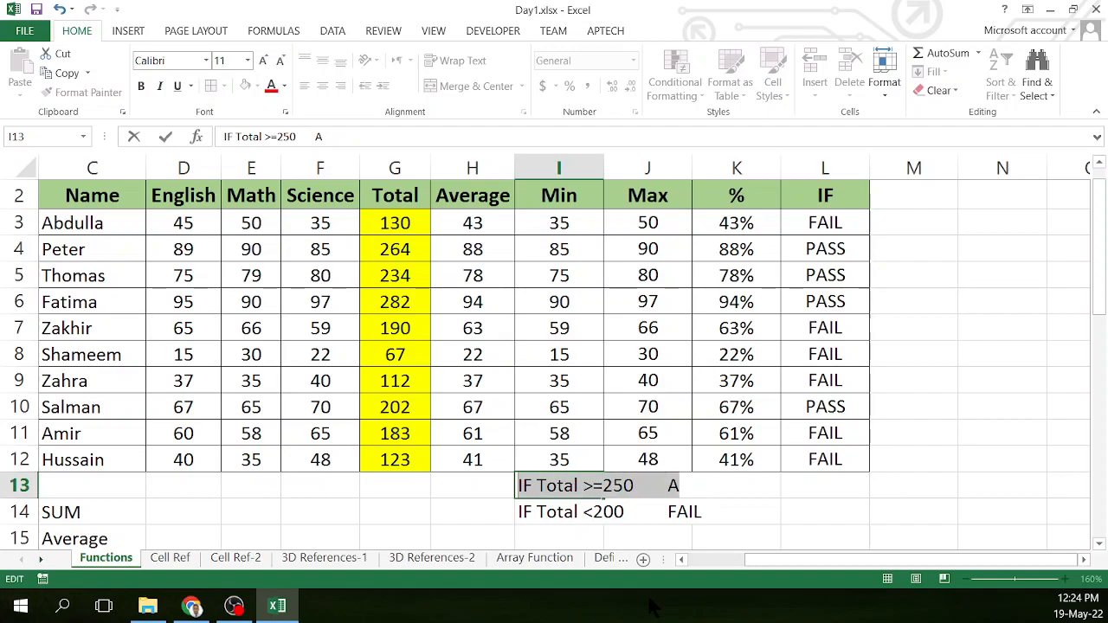
key(ctrl+c)
click(586, 512)
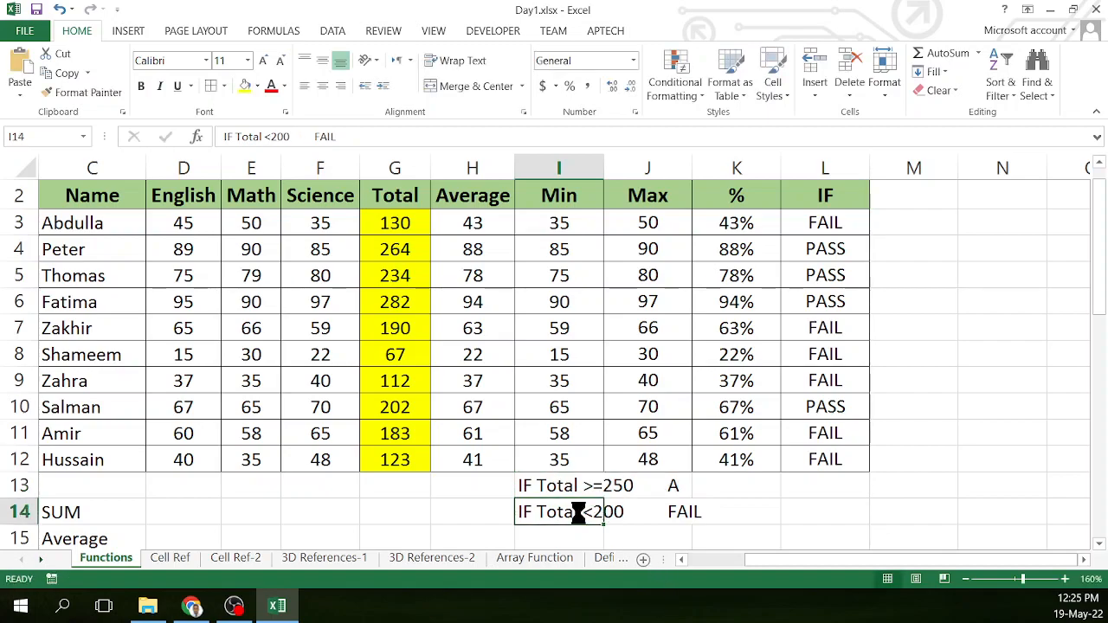
key(Delete)
key(ctrl+v)
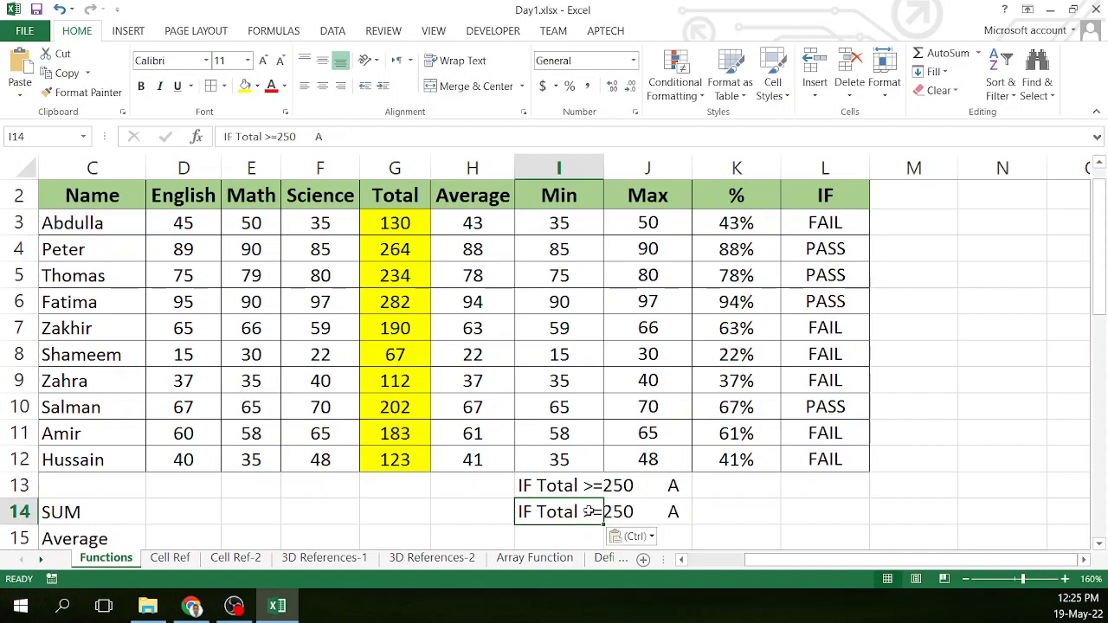
Change the copied note in I14 to a threshold of 200 with the grade B
double_click(597, 513)
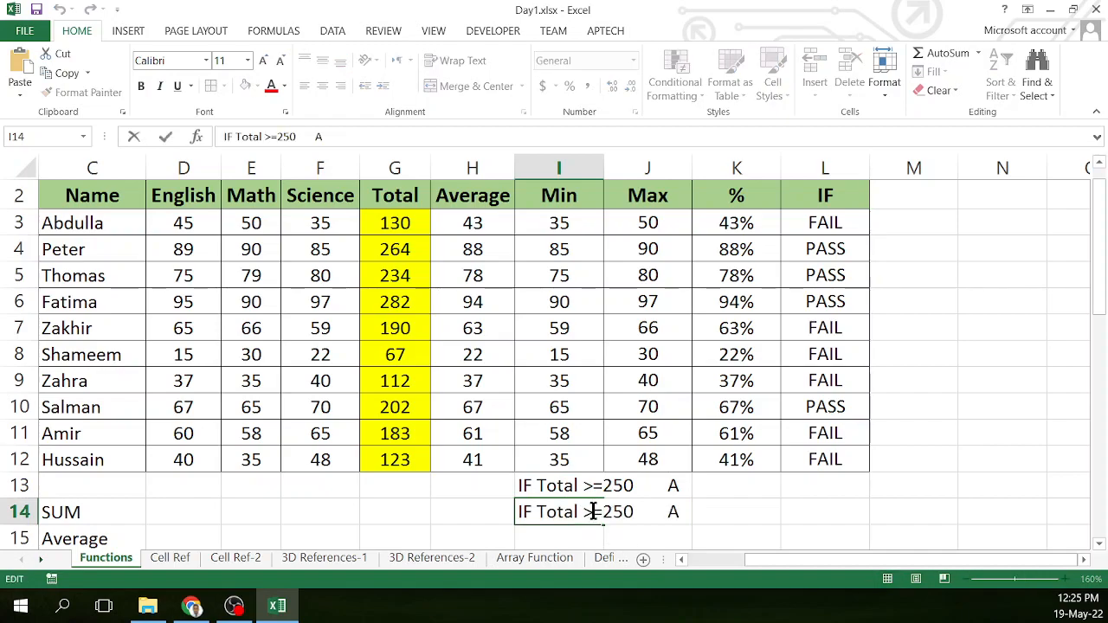
key(Delete)
text(0)
key(Delete)
text(B)
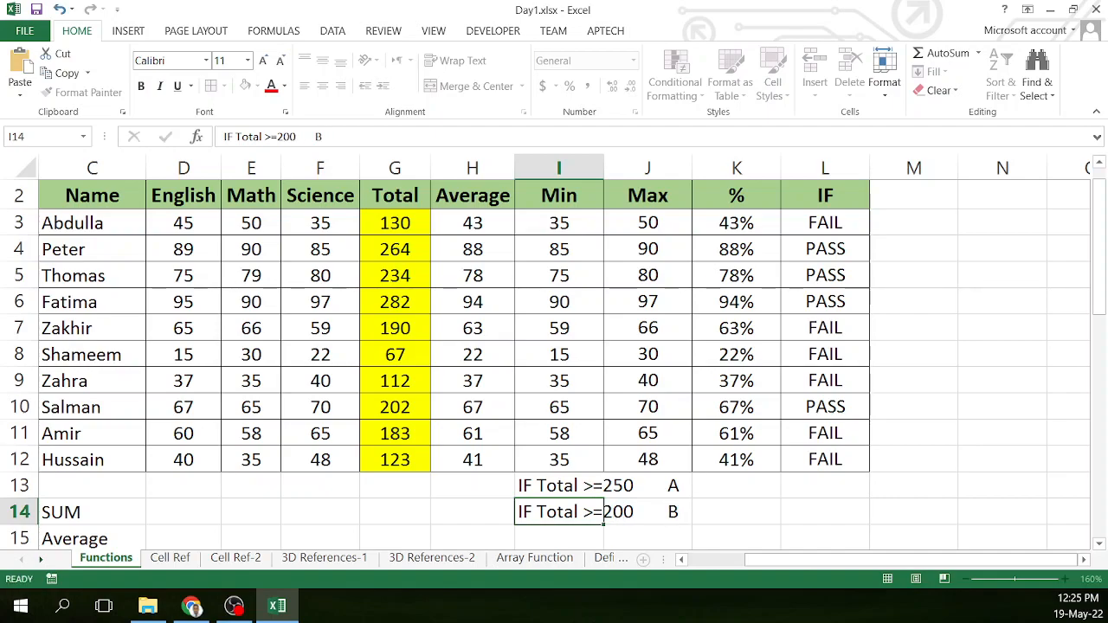
key(Return)
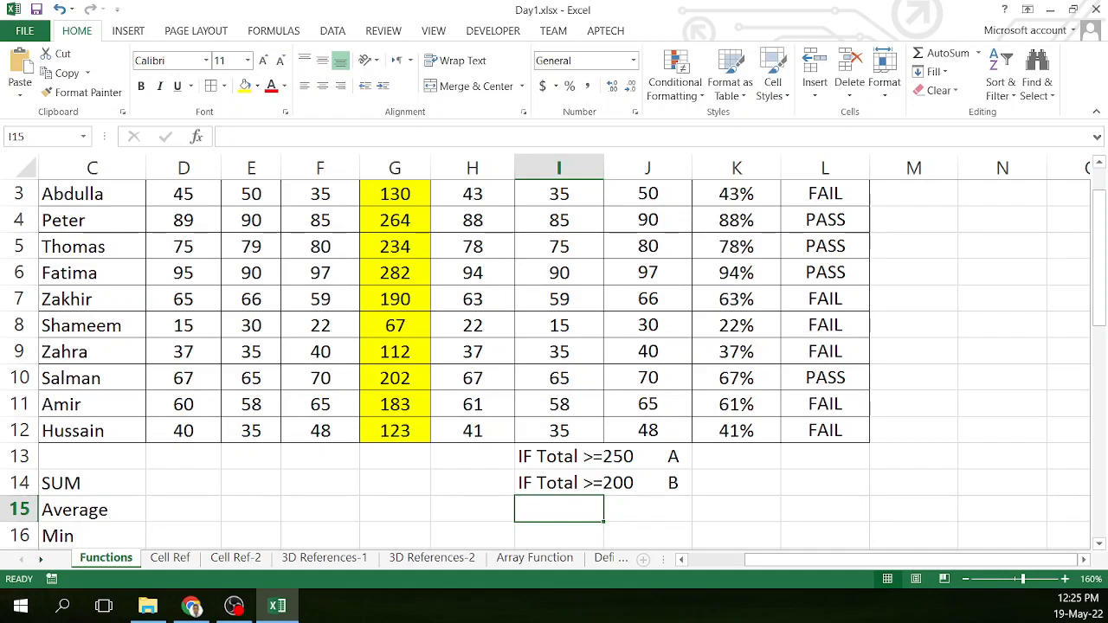
Paste the grade note into I15 and change it to a threshold of 150 with the grade C
key(ctrl+v)
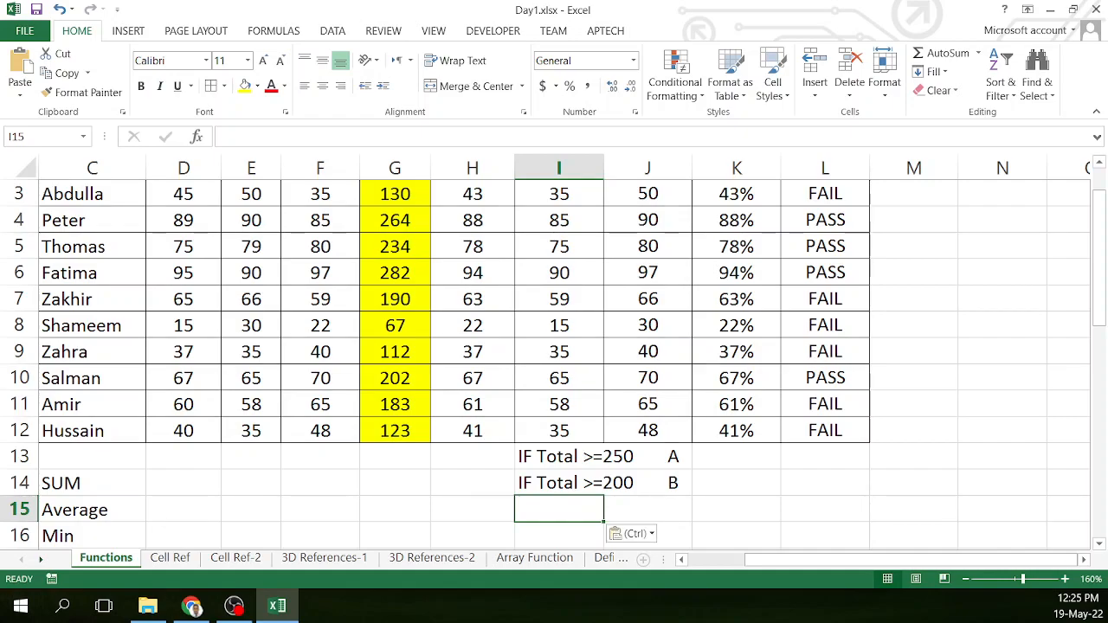
double_click(585, 509)
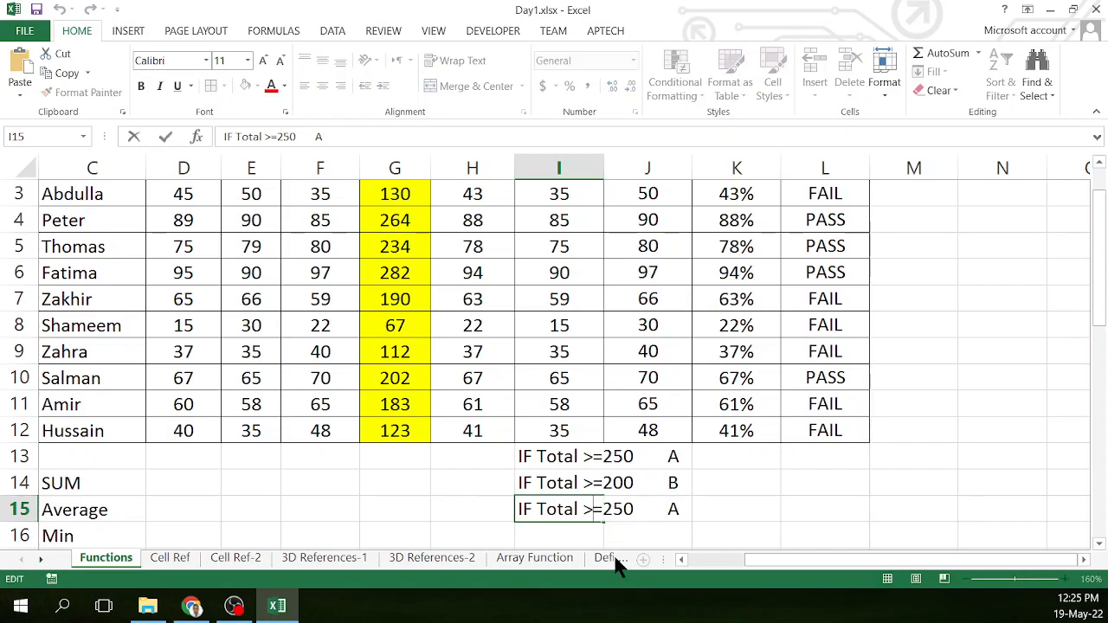
key(BackSpace)
text(1)
key(Delete)
text(C)
key(Return)
Copy the grade note from I15 into I16 and change it to a threshold of 100 with the grade D
key(Up)
key(ctrl+c)
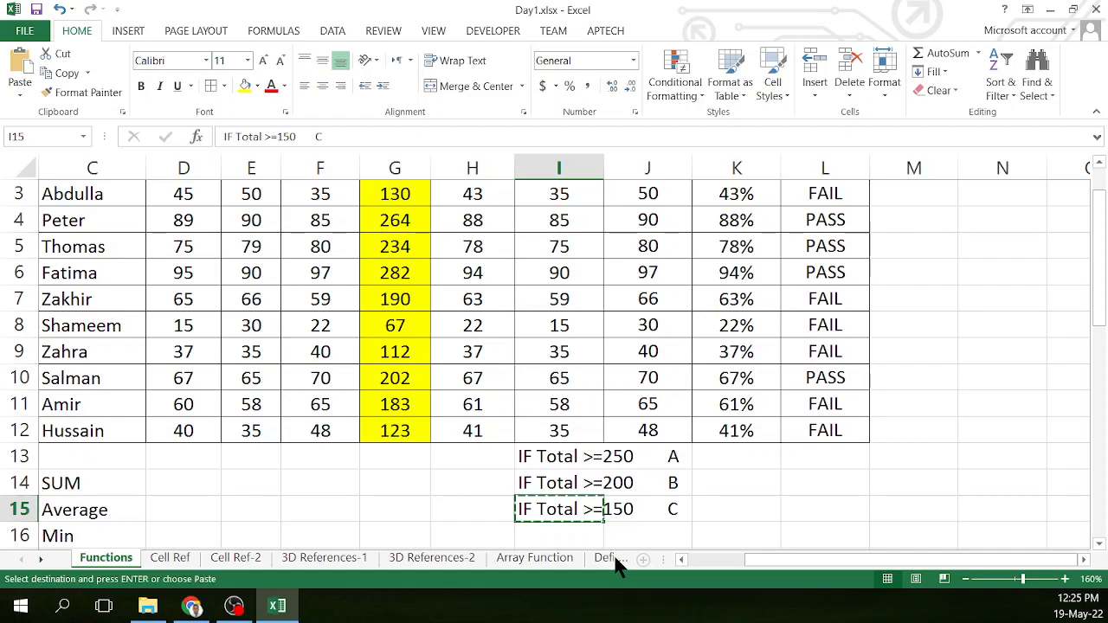
key(Down)
key(Return)
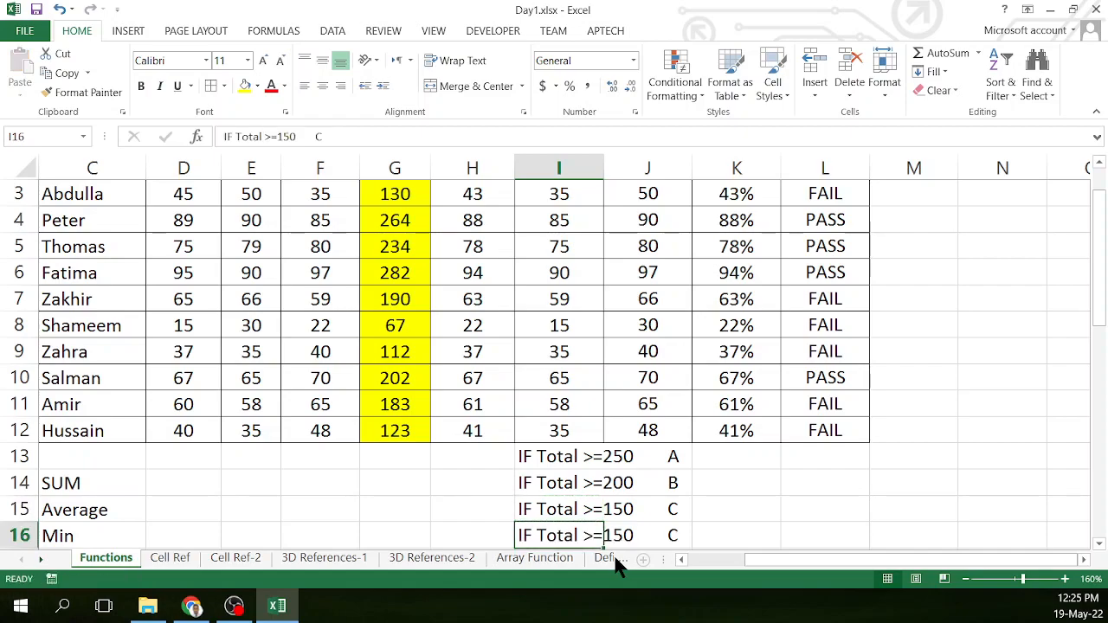
key(F2)
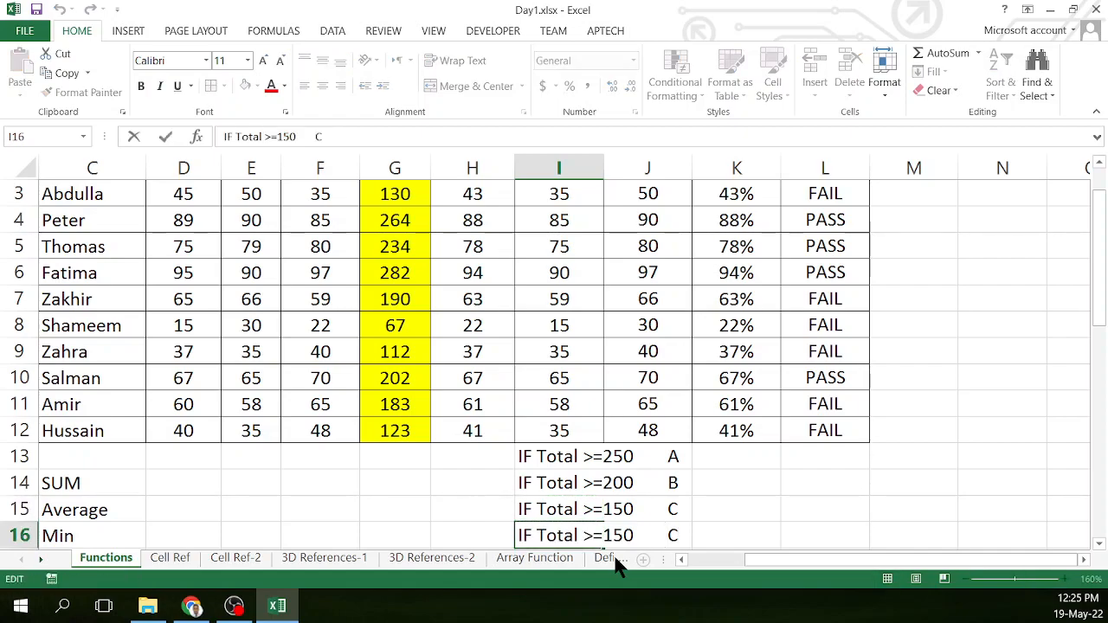
key(Delete)
text(D)
key(BackSpace)
text(0)
key(Return)
Copy the note from I16 into I17 and change it to the fail condition: IF Total <100 Fail
key(Up)
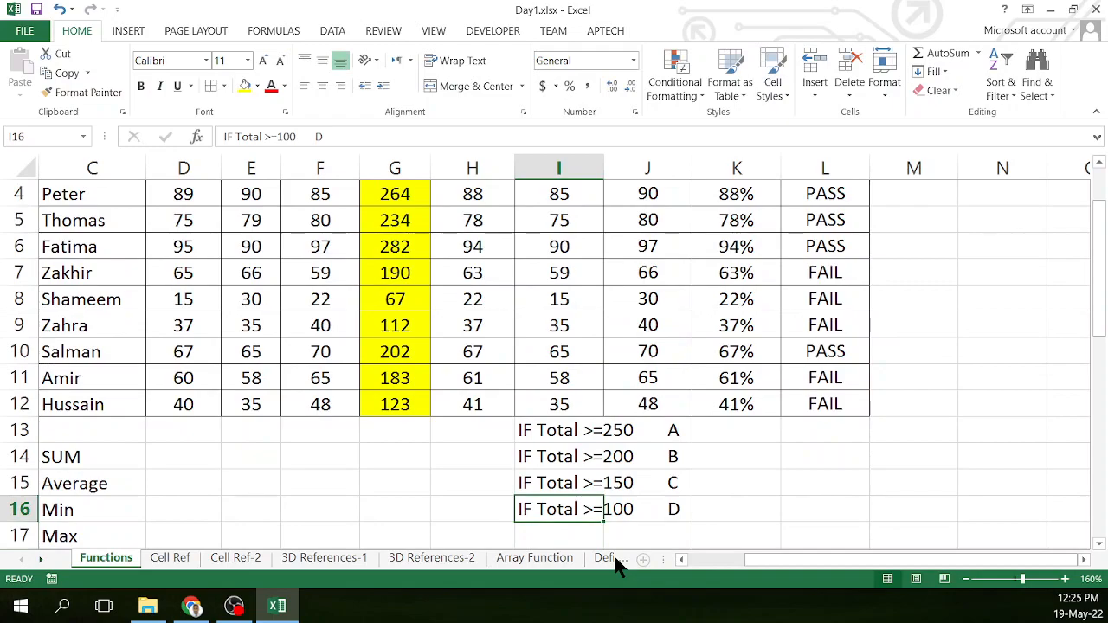
key(ctrl+c)
key(Down)
key(Return)
key(F2)
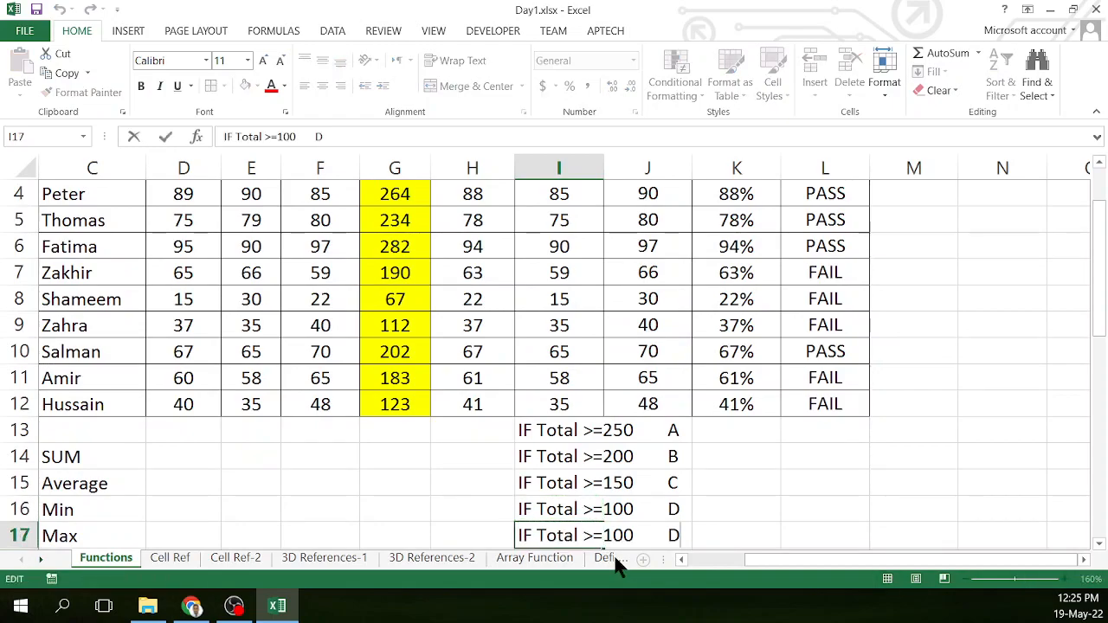
key(BackSpace)
text(Fail)
key(BackSpace)
key(BackSpace)
text(<)
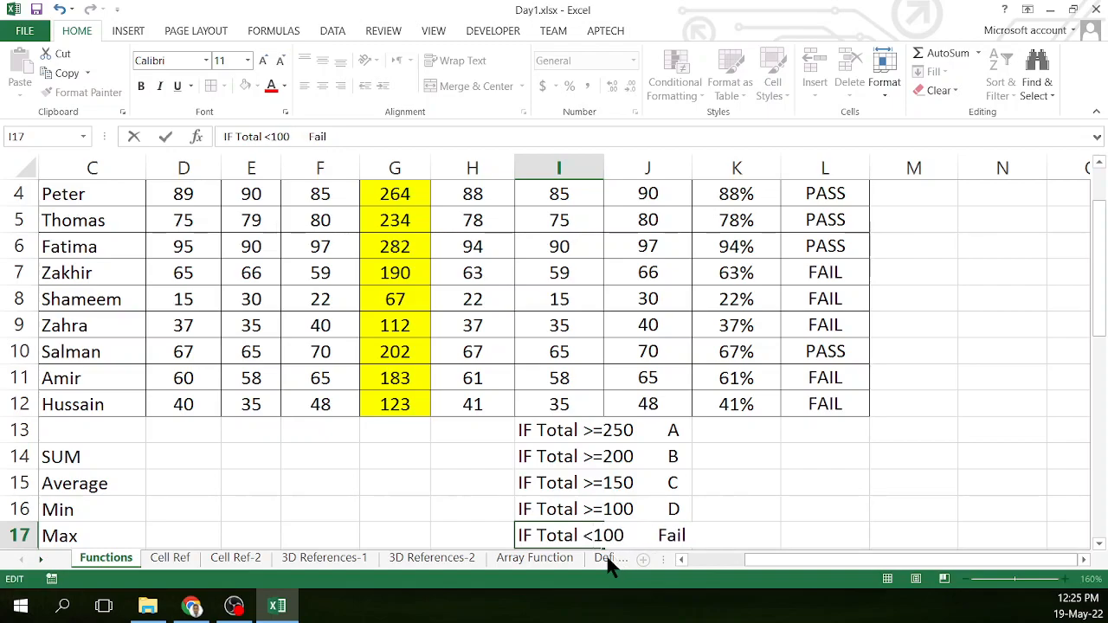
click(757, 487)
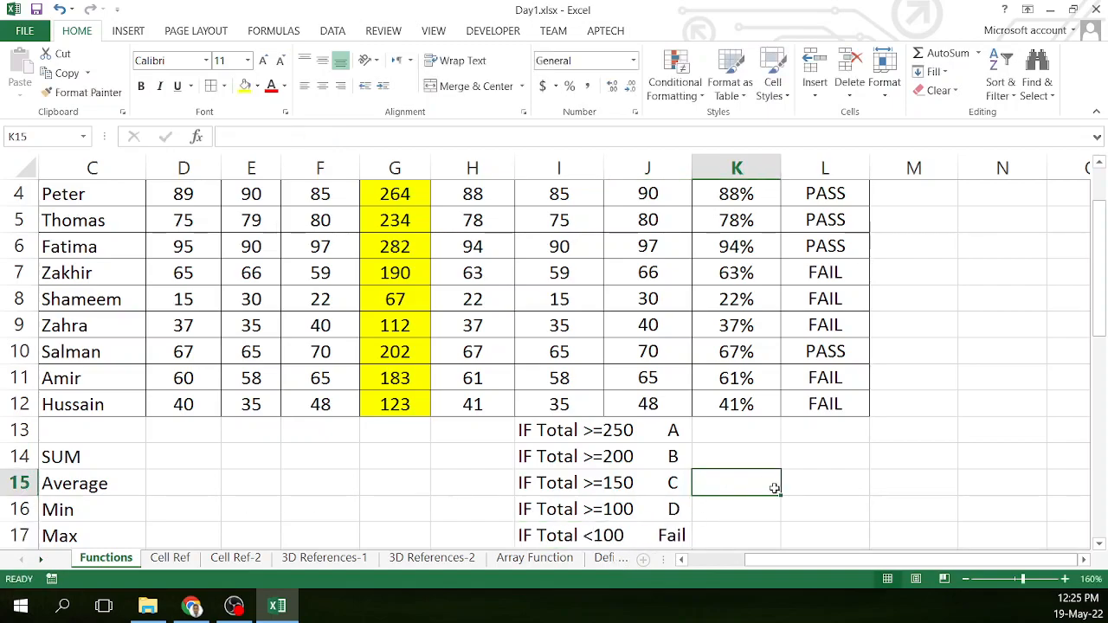
Review the five grade criteria in I13:I17 one by one, from grade A down to Fail
click(642, 436)
click(621, 456)
click(619, 478)
click(617, 509)
click(621, 532)
click(725, 486)
click(978, 467)
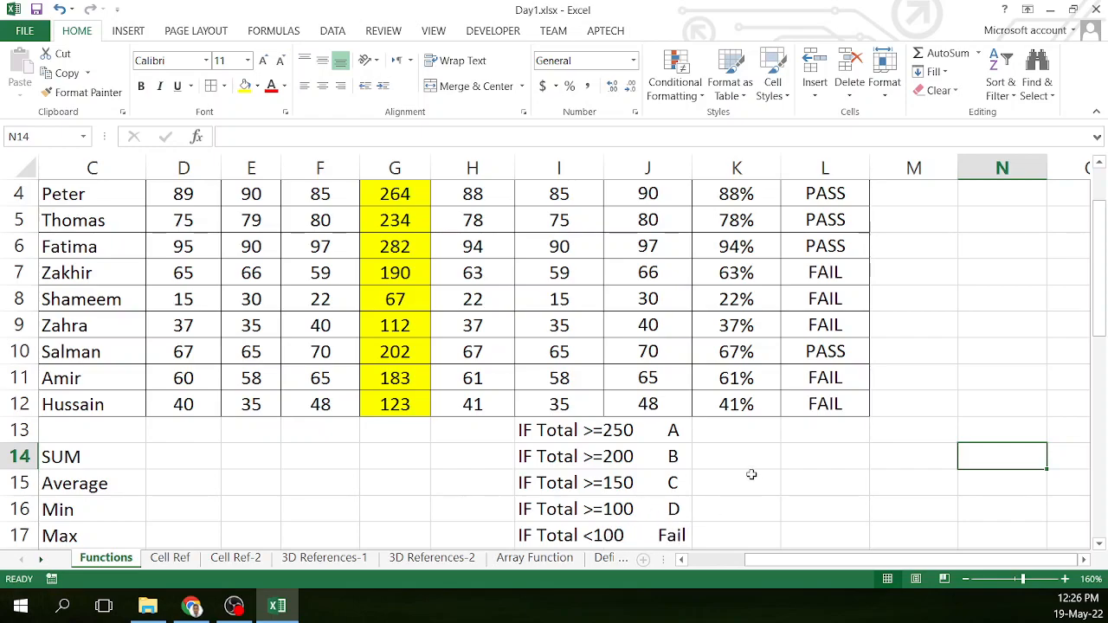
Examine the function arguments of the pass/fail IF formula in L3 and compare them with the grade criteria below the table
scroll(658, 416, up, 2)
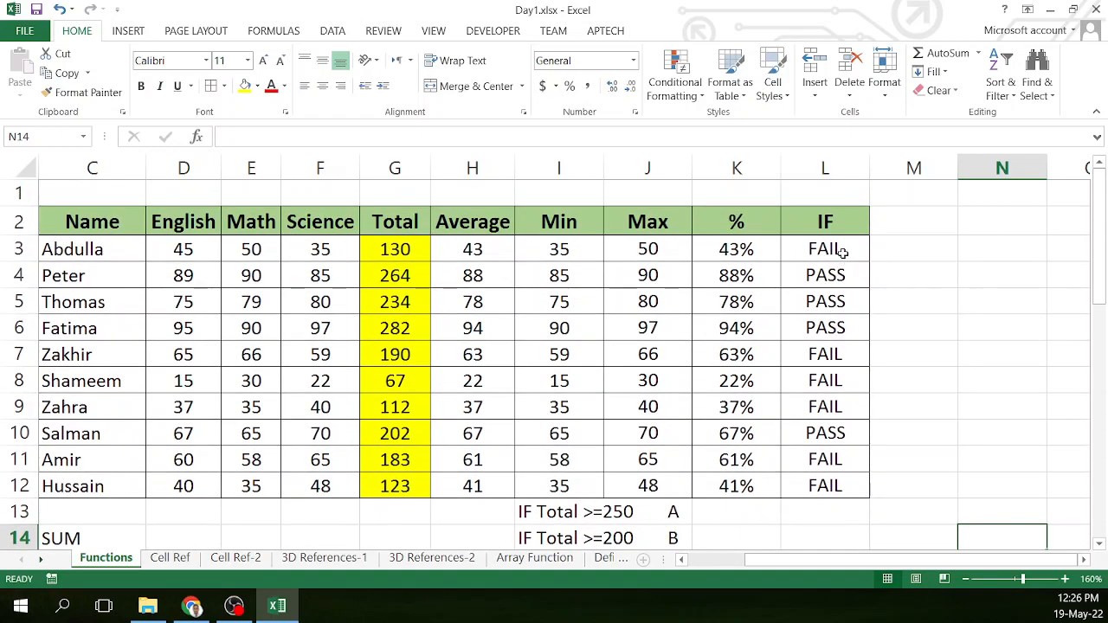
click(842, 250)
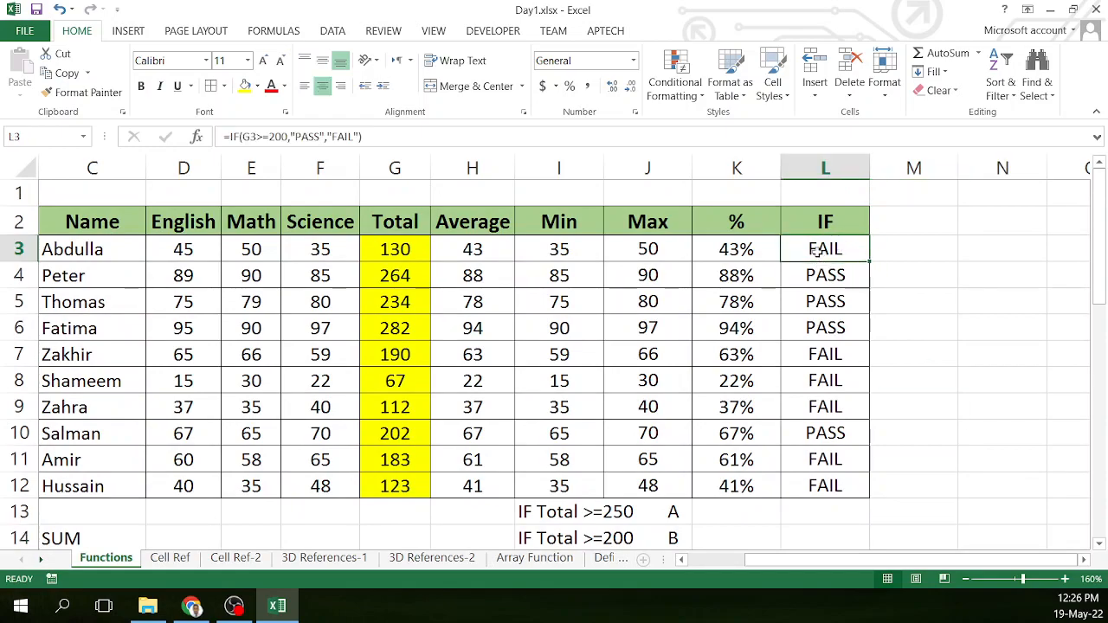
click(199, 136)
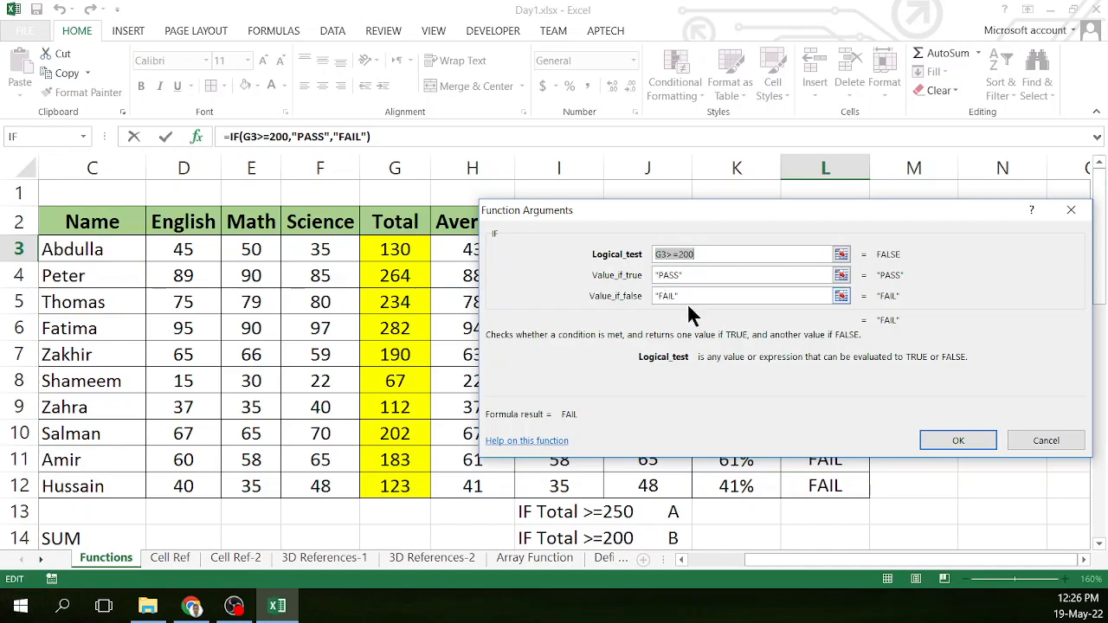
click(944, 432)
scroll(899, 435, down, 2)
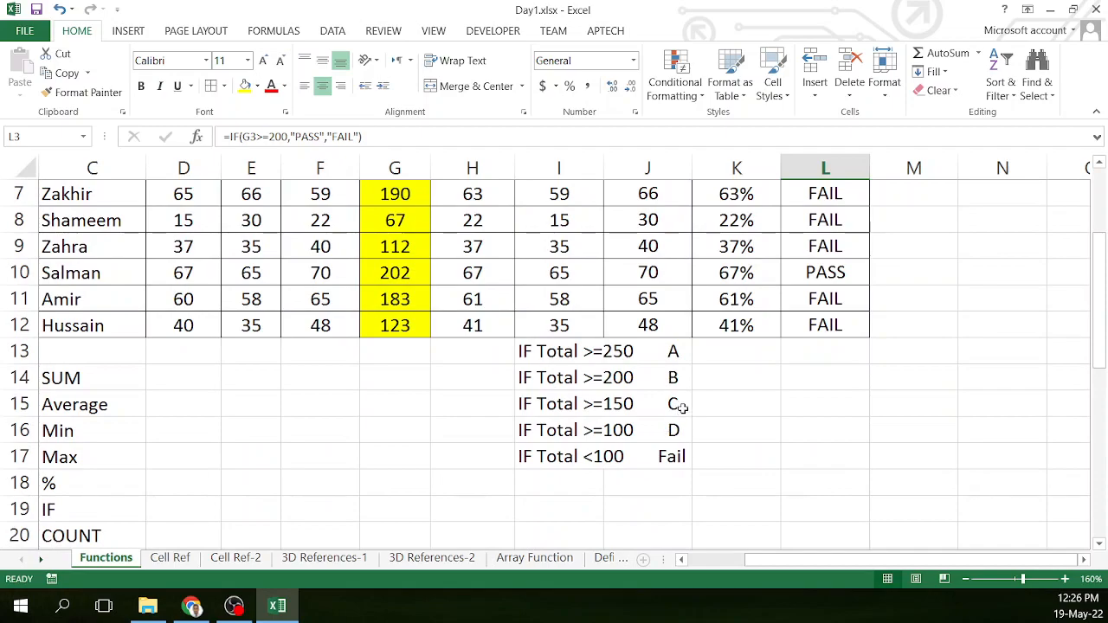
scroll(680, 408, up, 2)
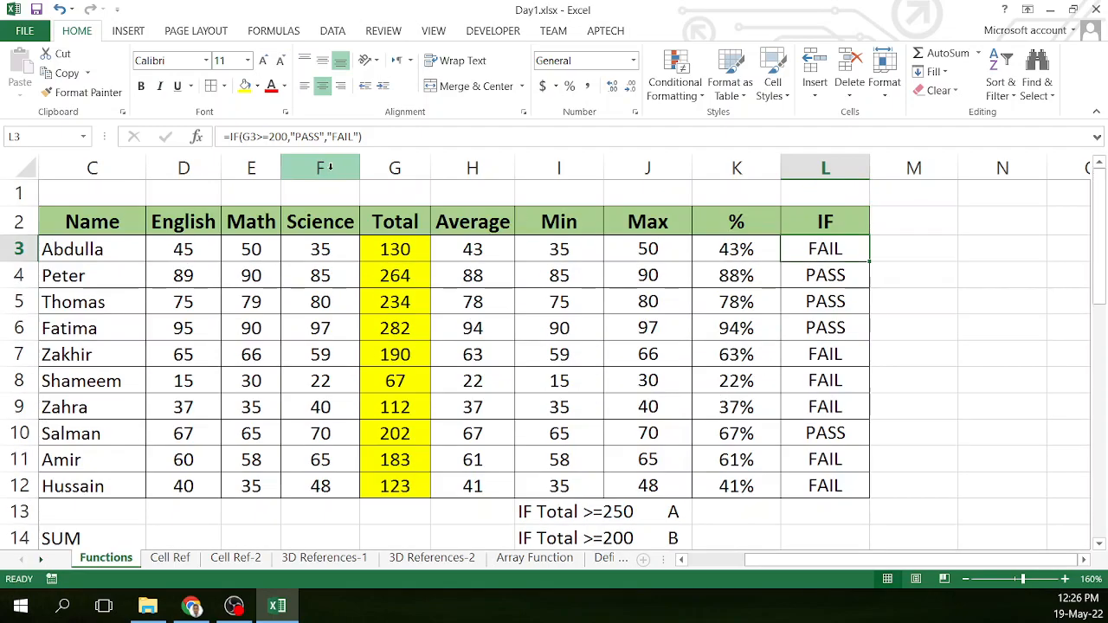
click(198, 137)
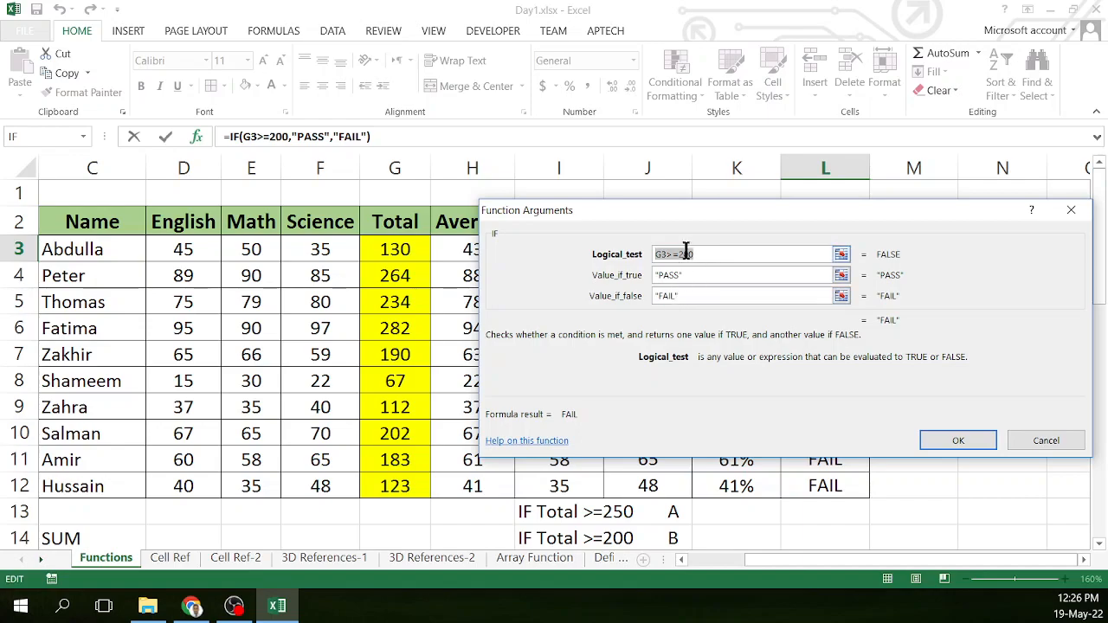
click(667, 275)
click(667, 296)
click(668, 279)
click(669, 296)
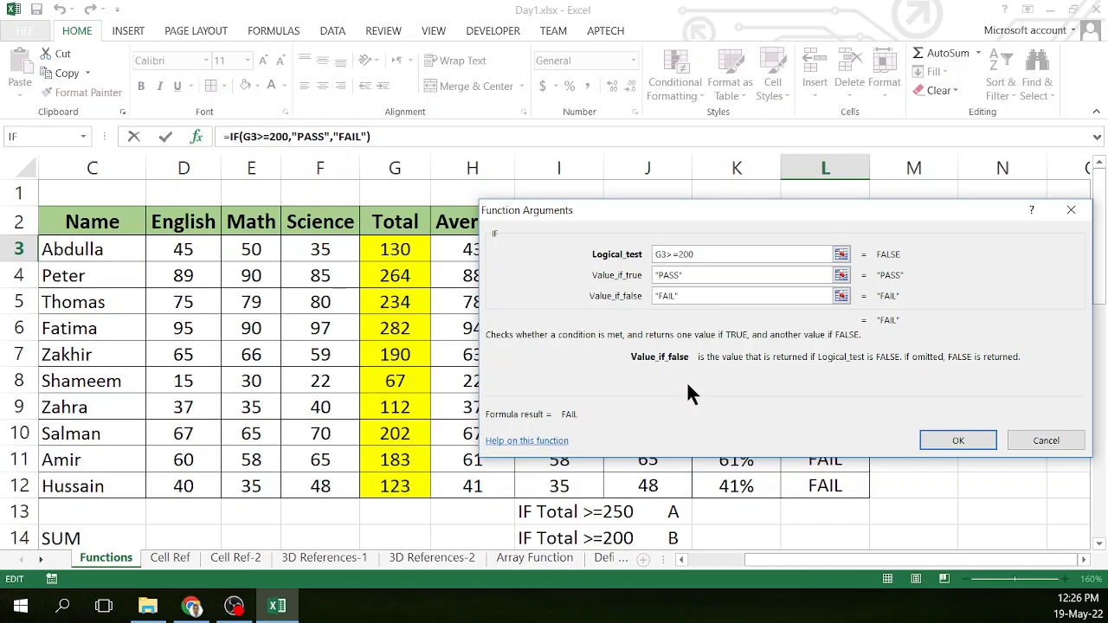
click(949, 441)
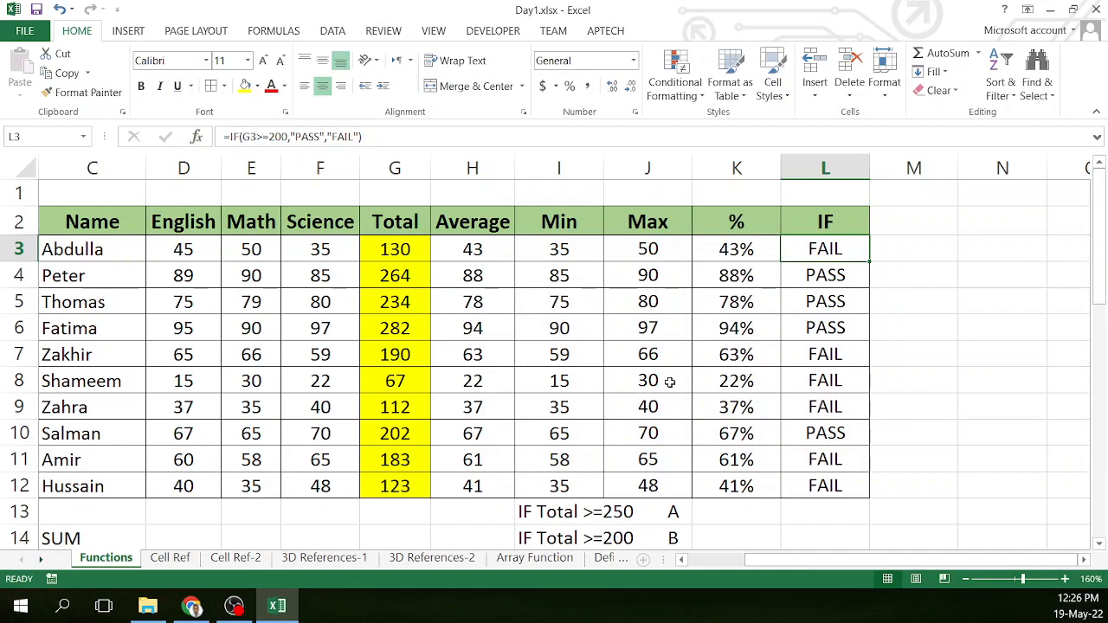
scroll(669, 381, down, 2)
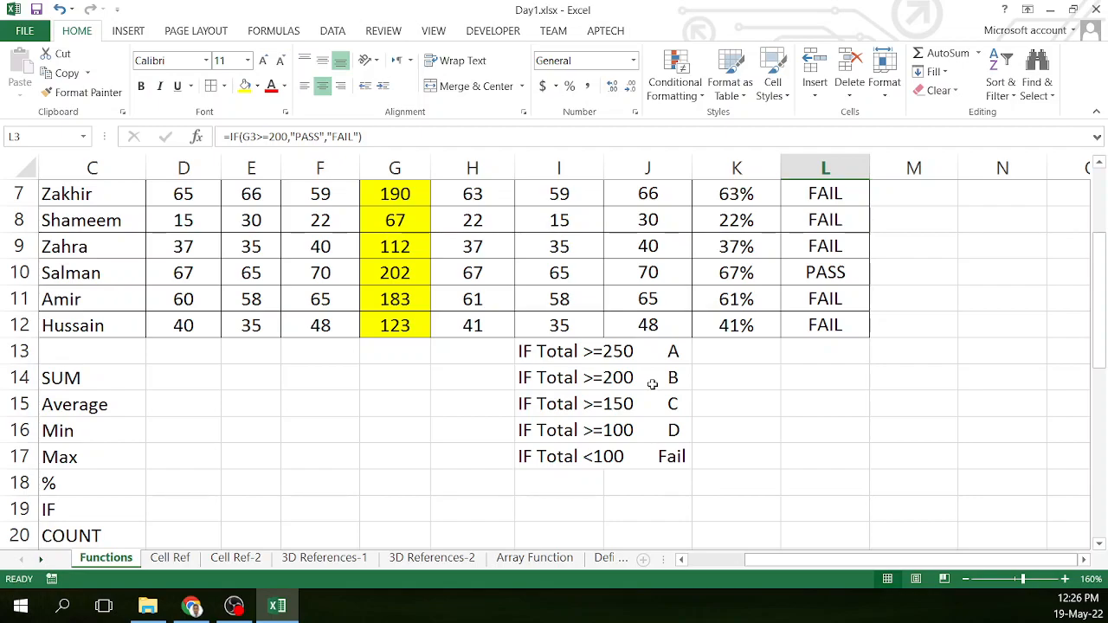
scroll(654, 387, up, 2)
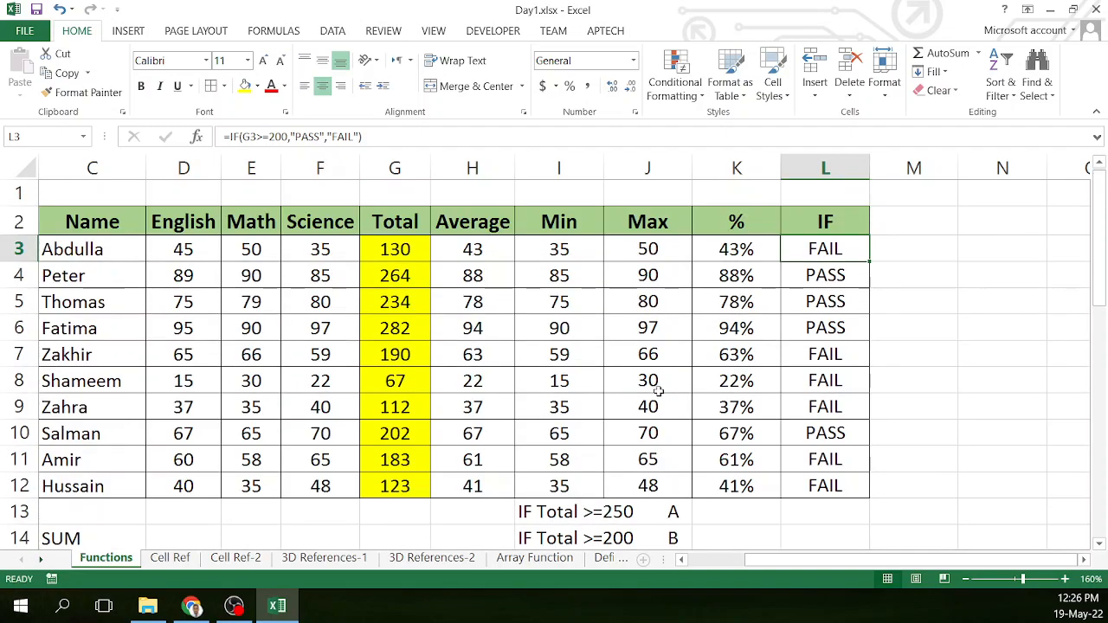
Copy the IF heading from L2 into M2 and add cell borders to M2:M12 for a second IF column
click(845, 221)
key(ctrl+c)
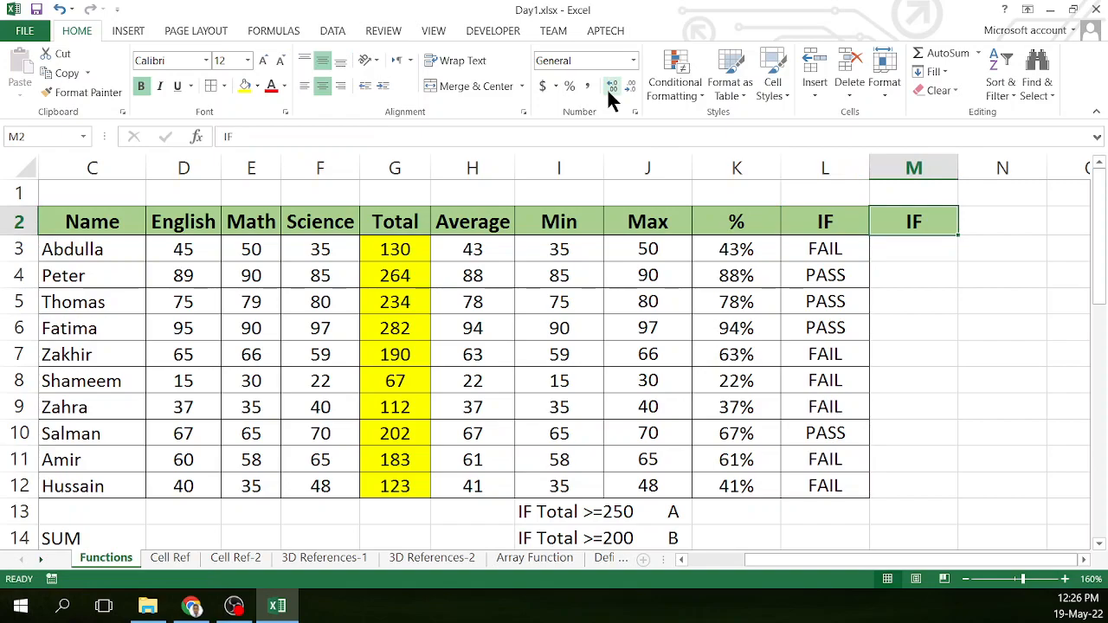
drag(902, 212, 883, 480)
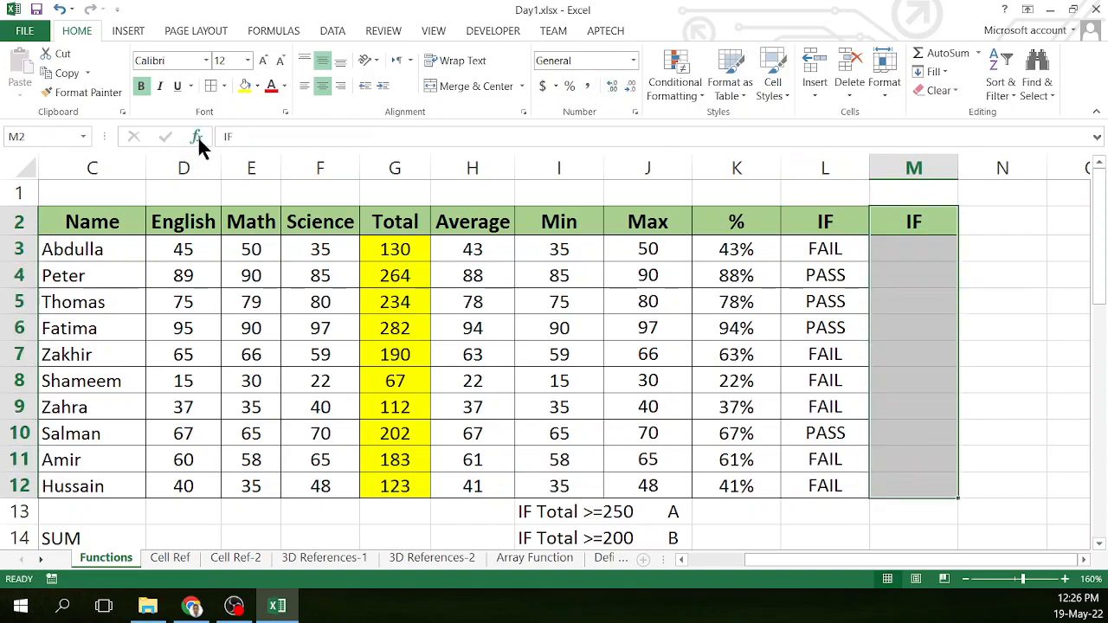
click(885, 266)
click(912, 251)
Examine the parts of the IF formula in L3: its logical test, value if true and value if false
click(837, 250)
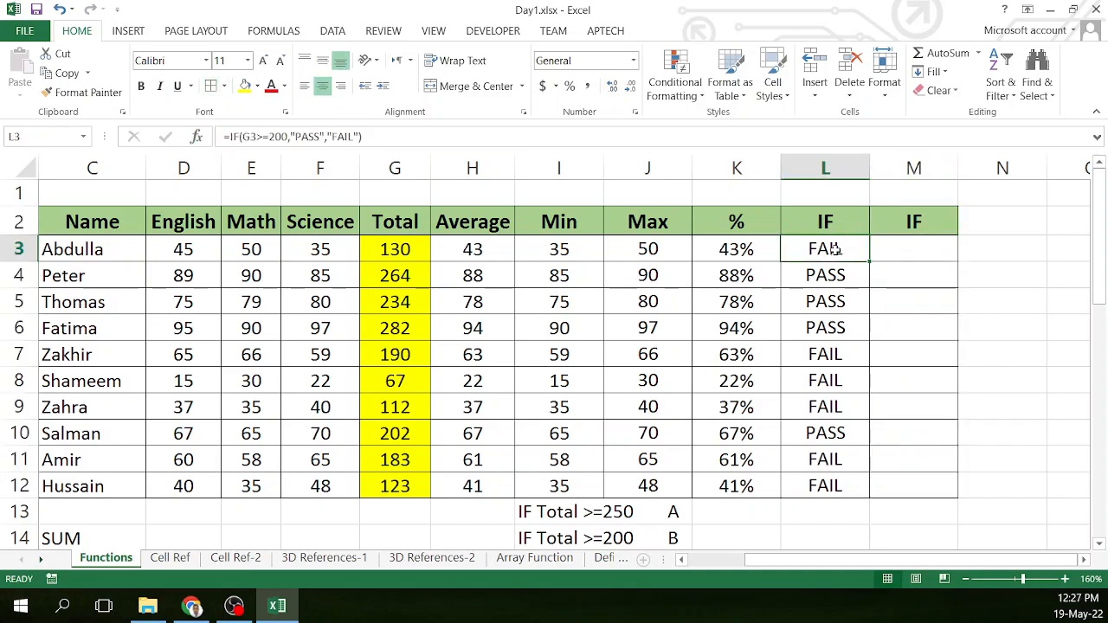
double_click(825, 249)
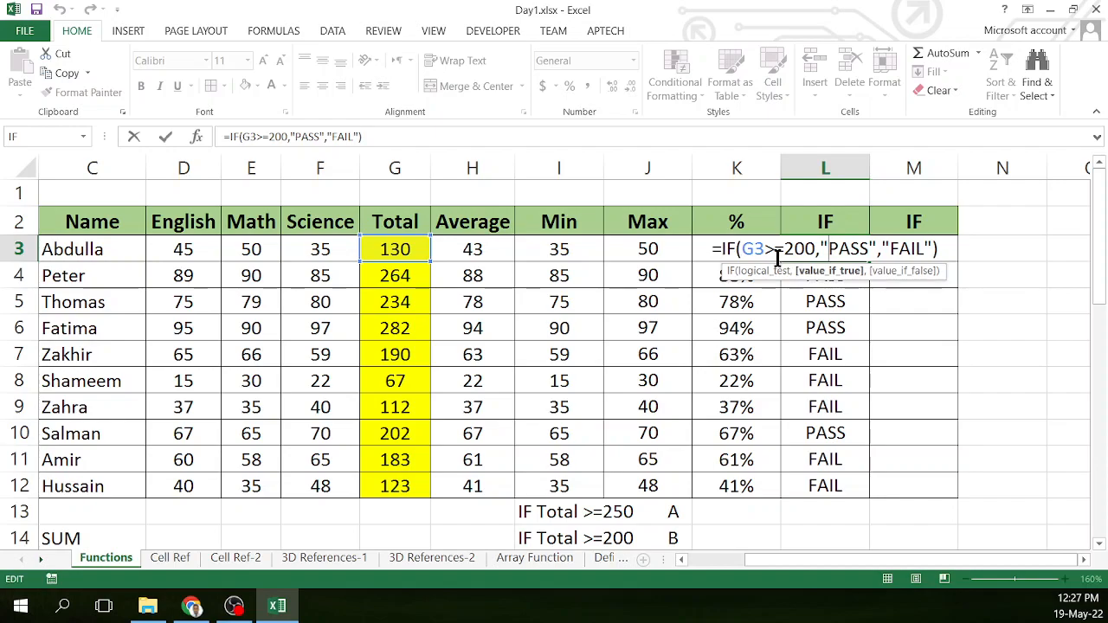
key(Escape)
drag(361, 137, 207, 143)
click(363, 137)
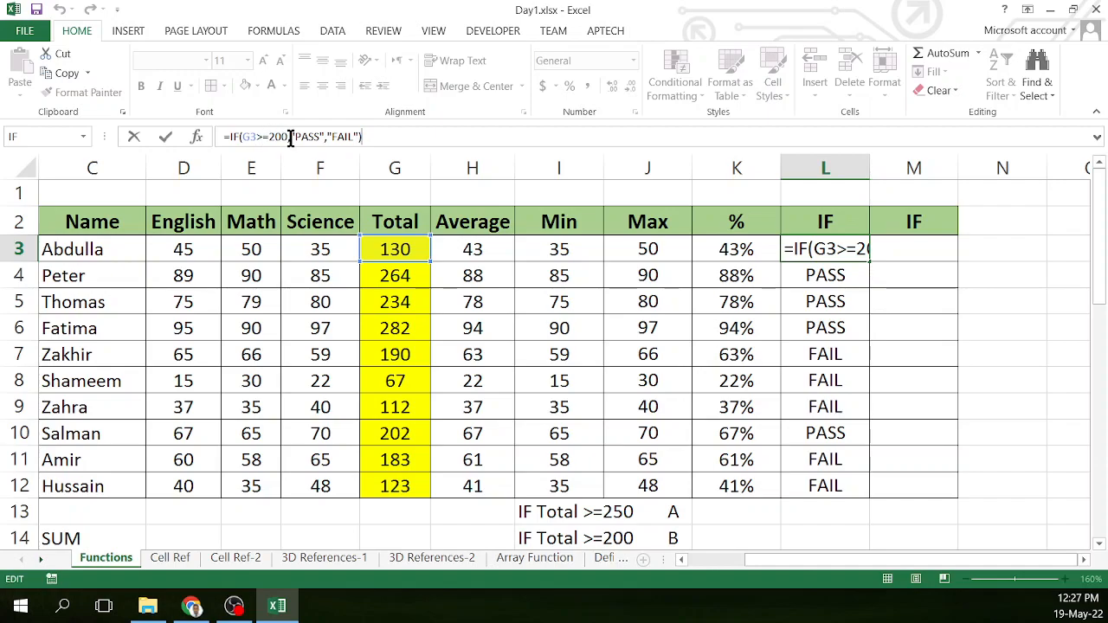
drag(290, 137, 218, 137)
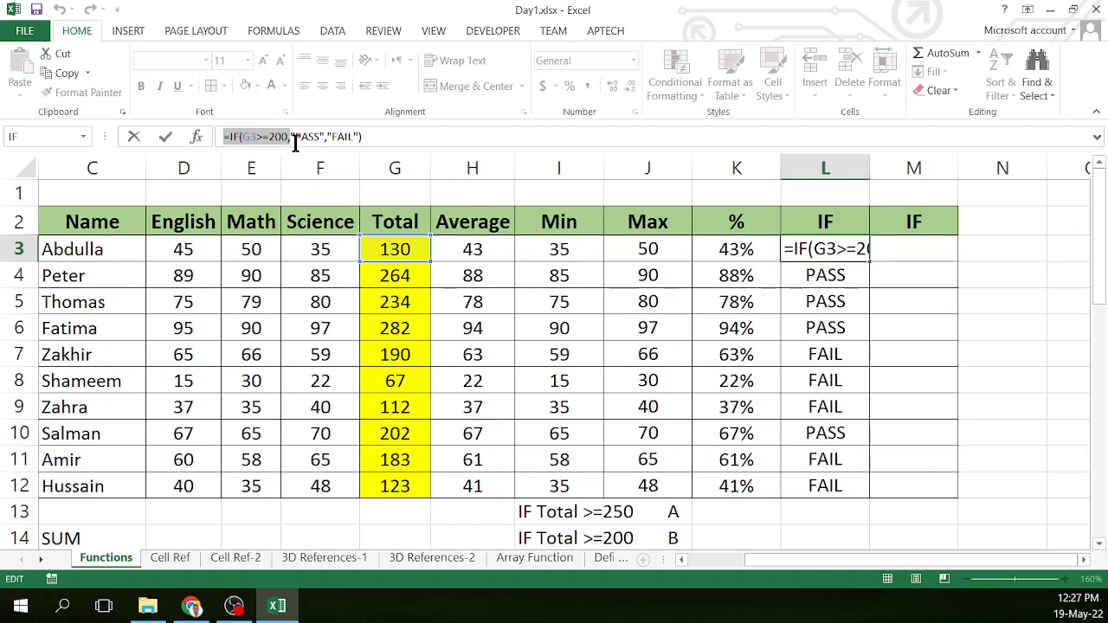
drag(327, 141, 224, 141)
click(330, 137)
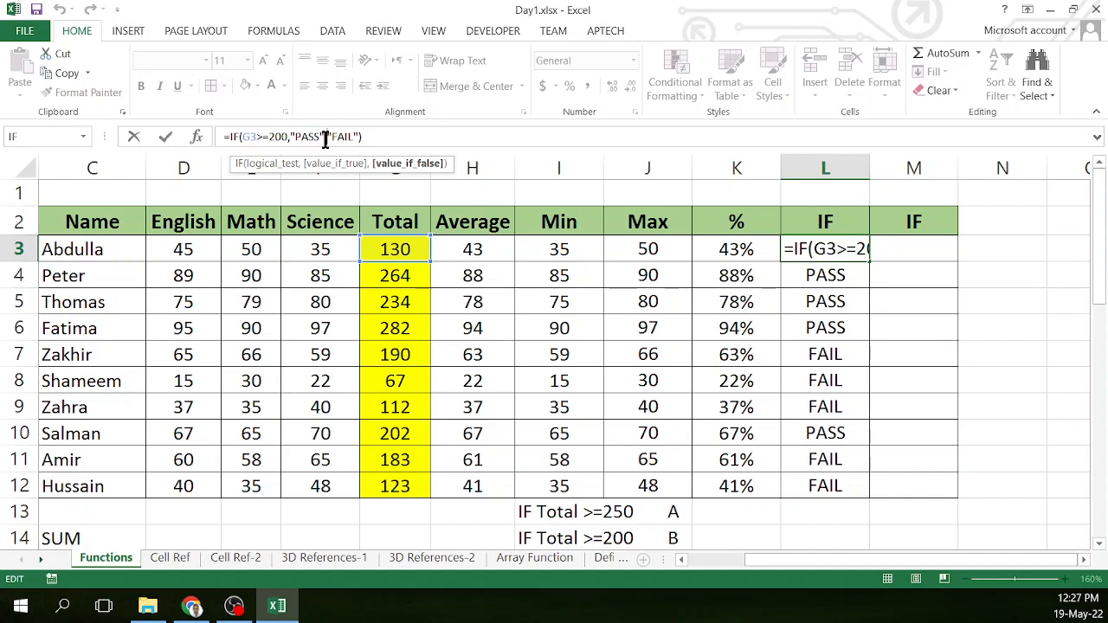
drag(326, 137, 244, 141)
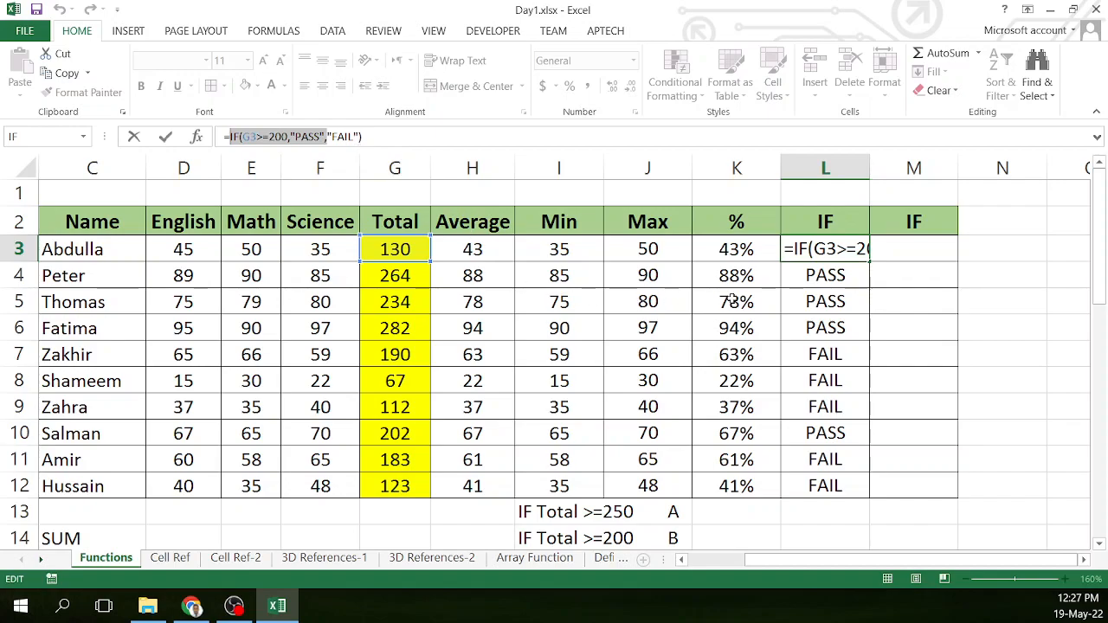
key(ctrl+Return)
Begin an IF formula in M3 that tests whether the total G3 is >=250 and returns "A" if true
click(888, 250)
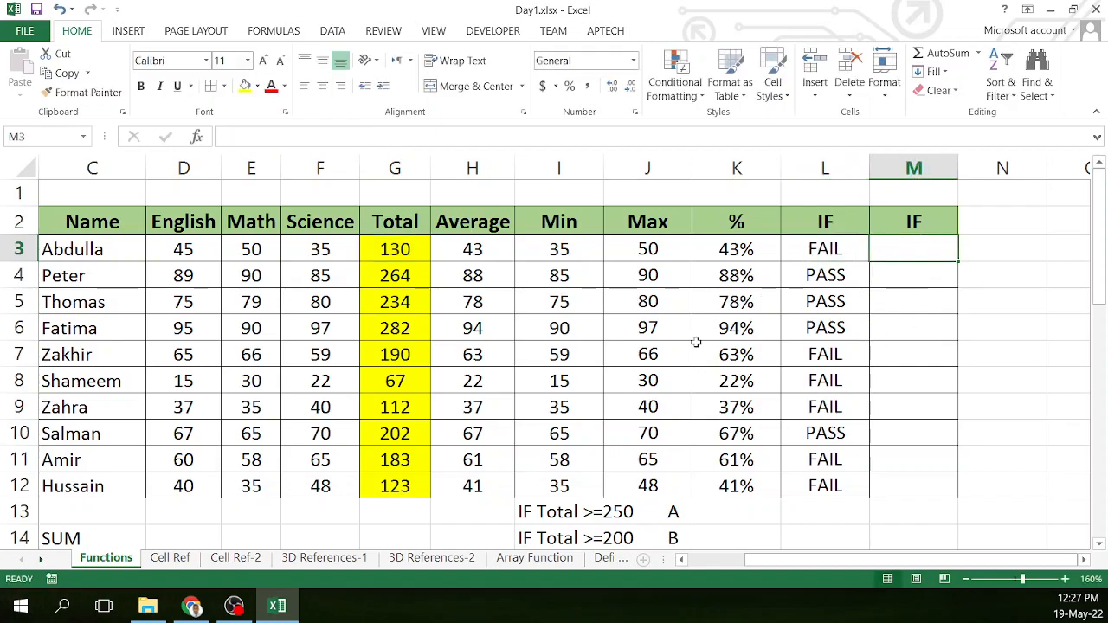
text(=)
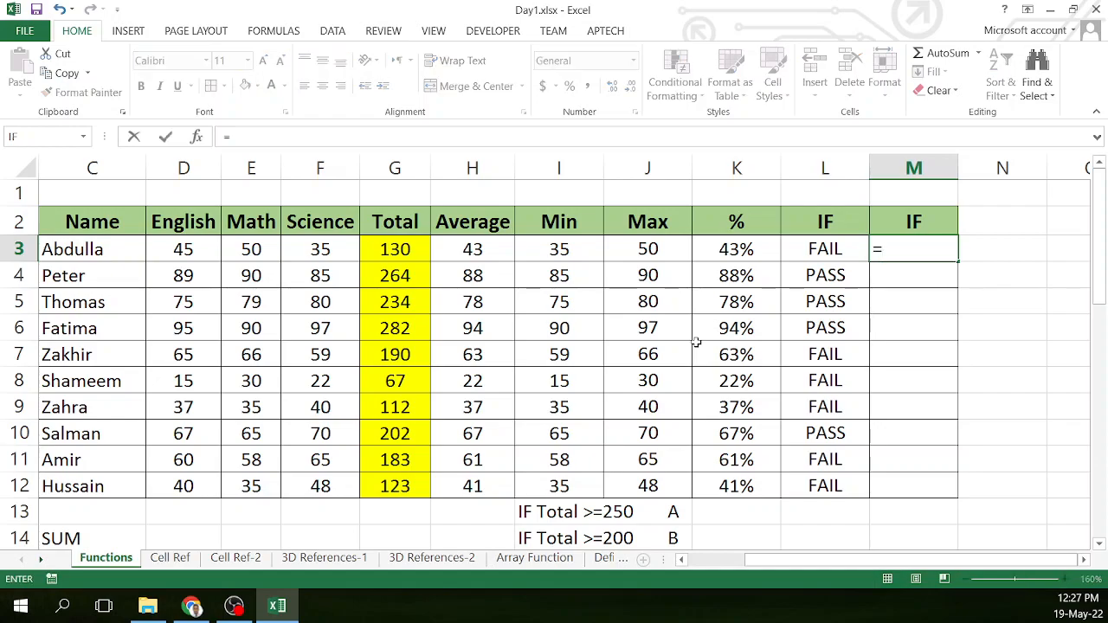
text(if()
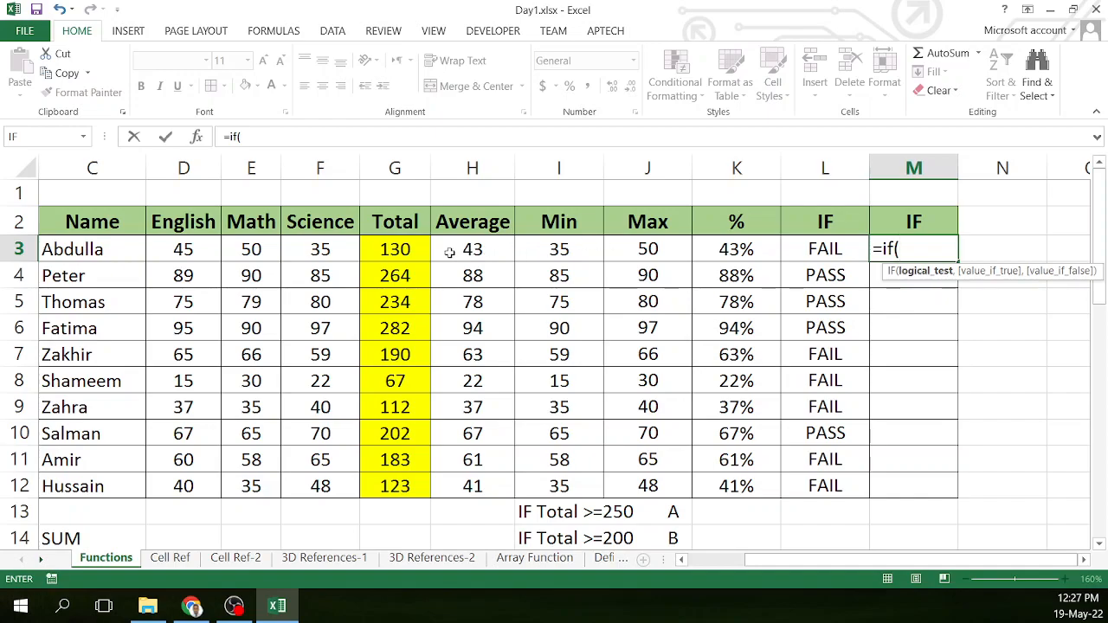
click(405, 250)
text(>=250)
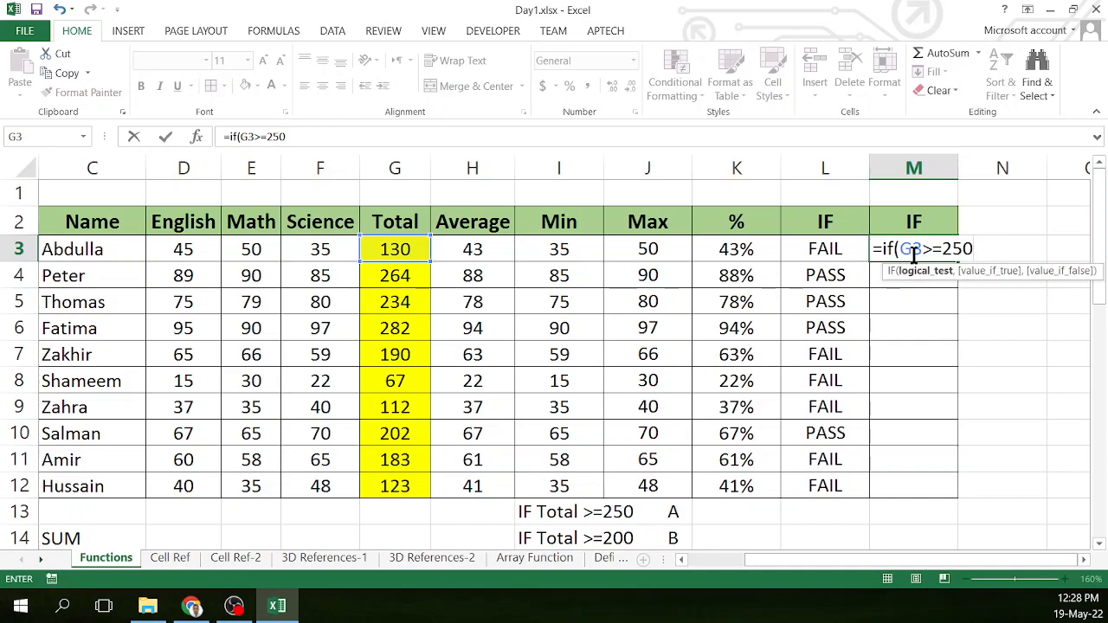
text(,")
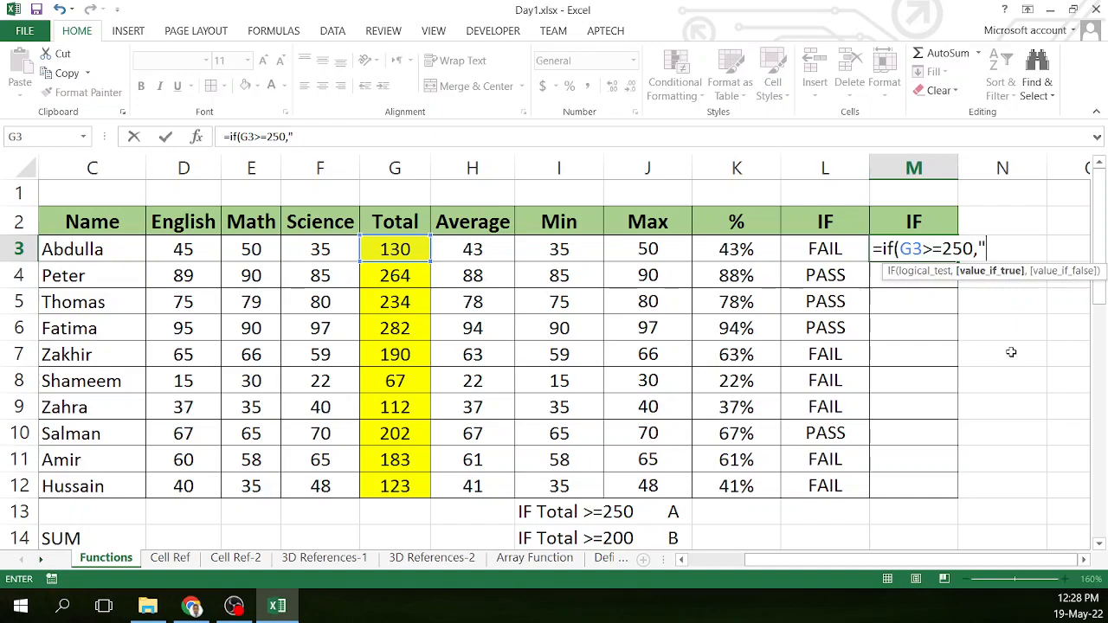
text(A",)
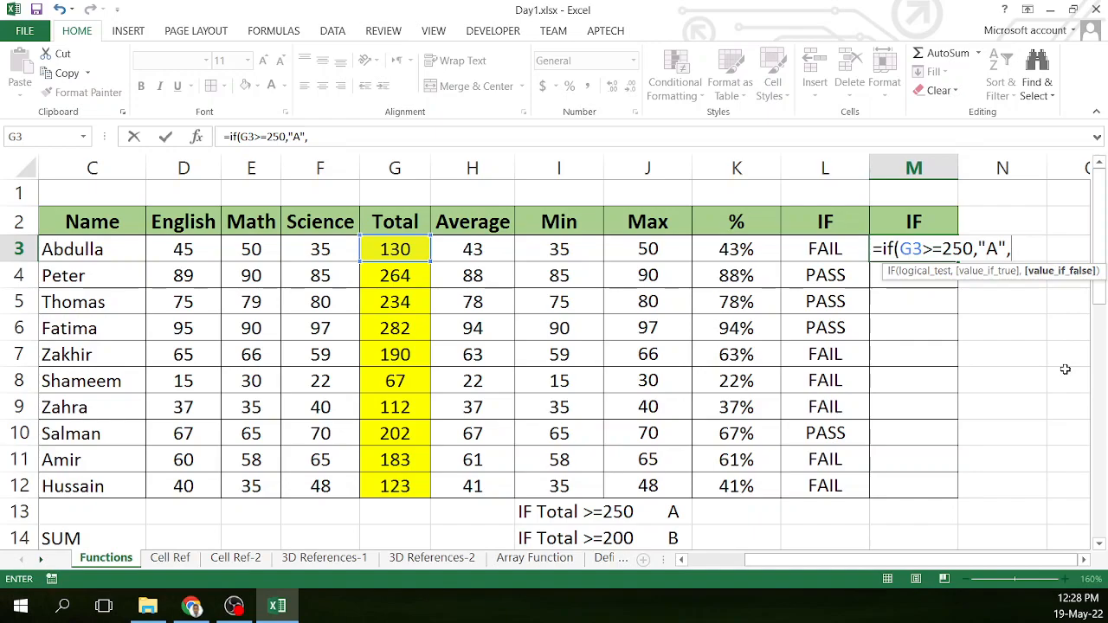
Nest a second IF as the value if false in M3, returning "B" when G3>=200
text(if)
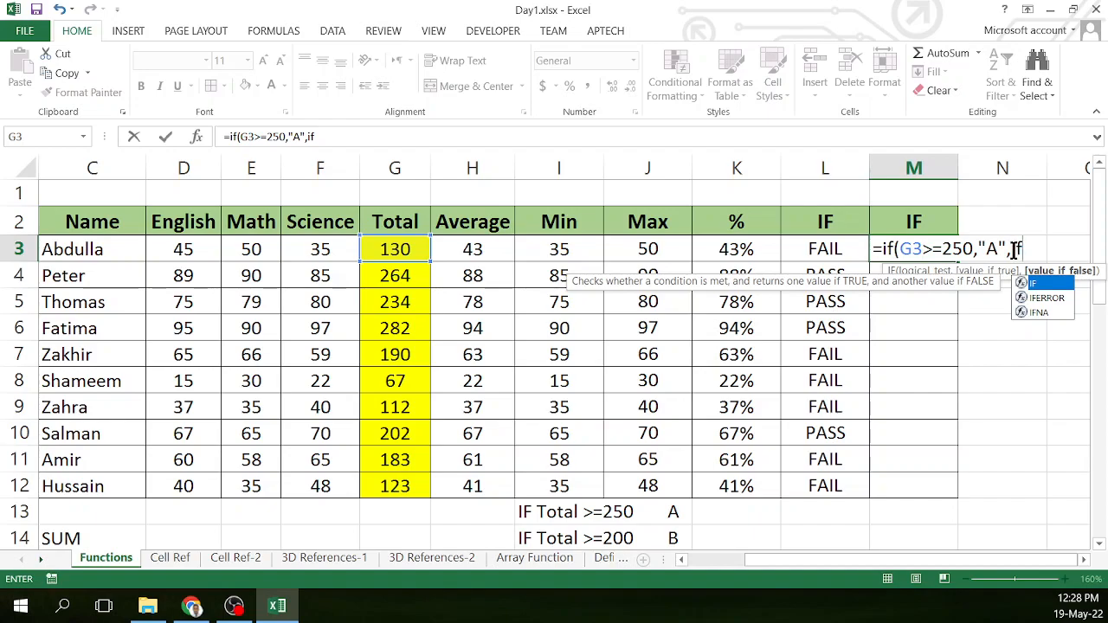
text(()
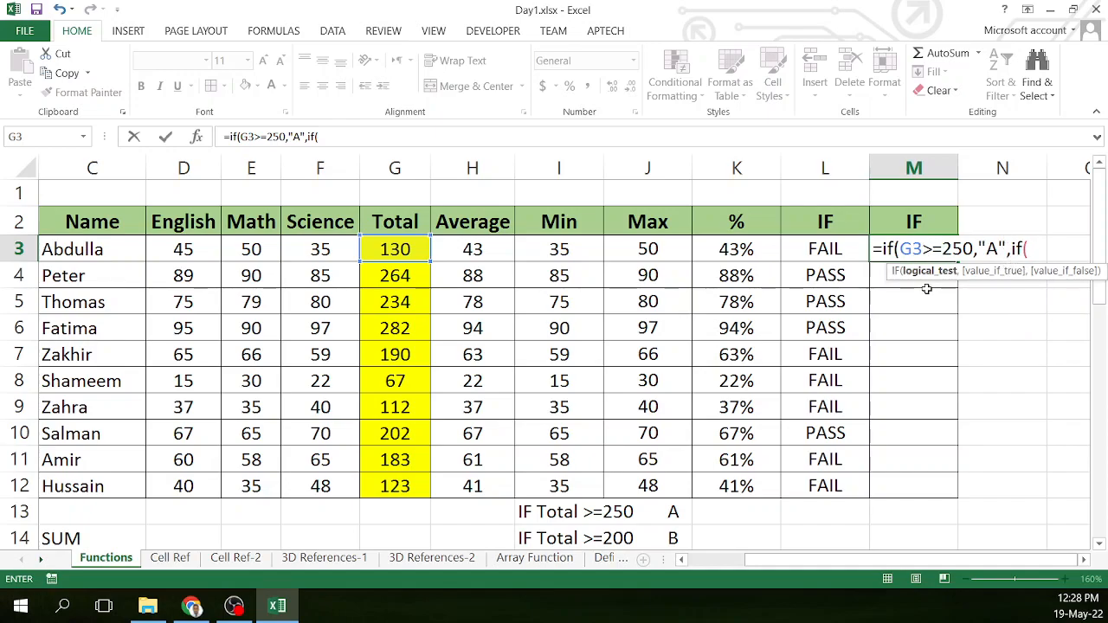
click(367, 260)
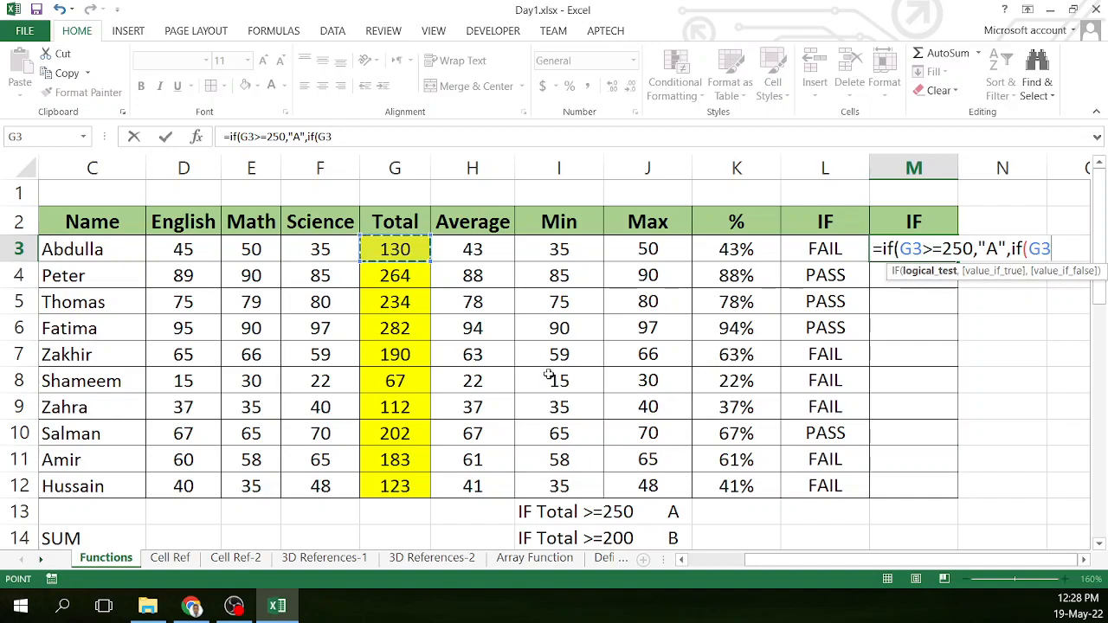
text(>=)
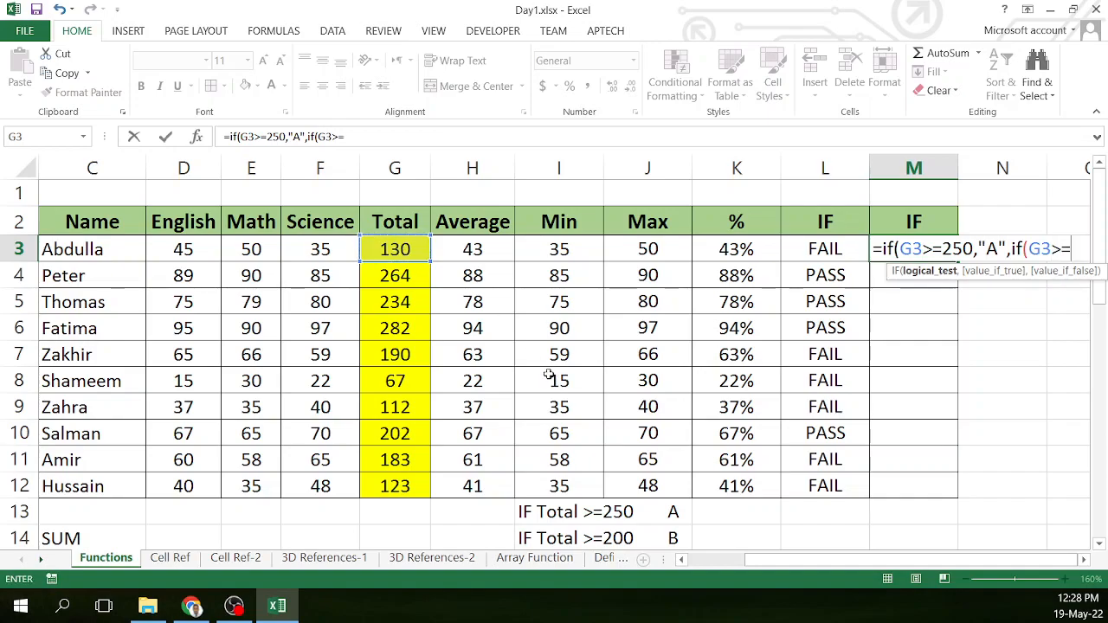
text(200,)
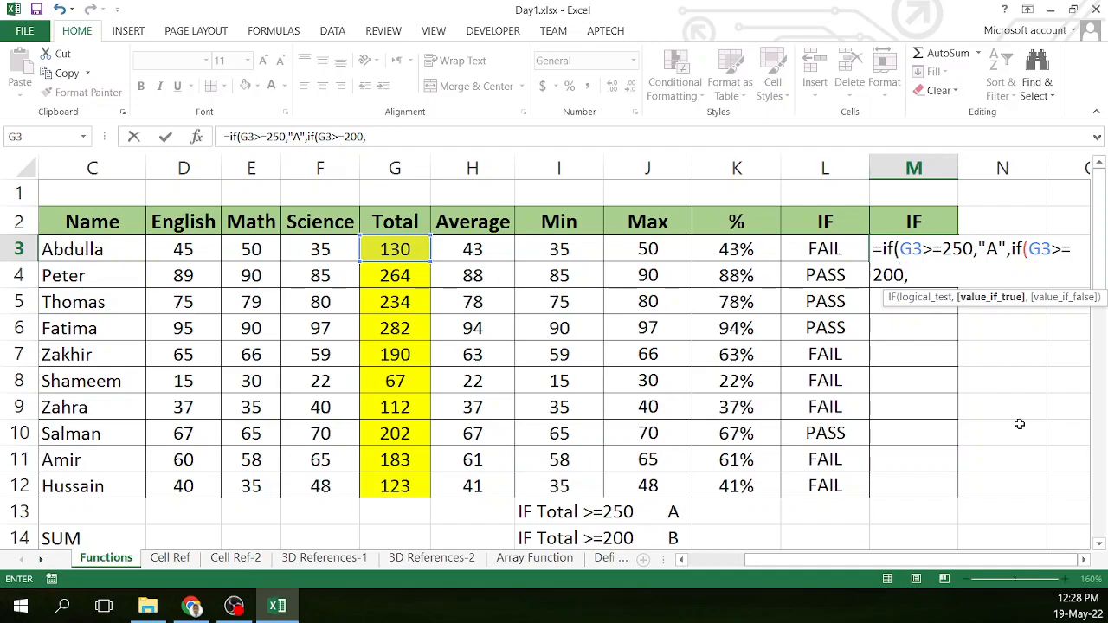
text("B",)
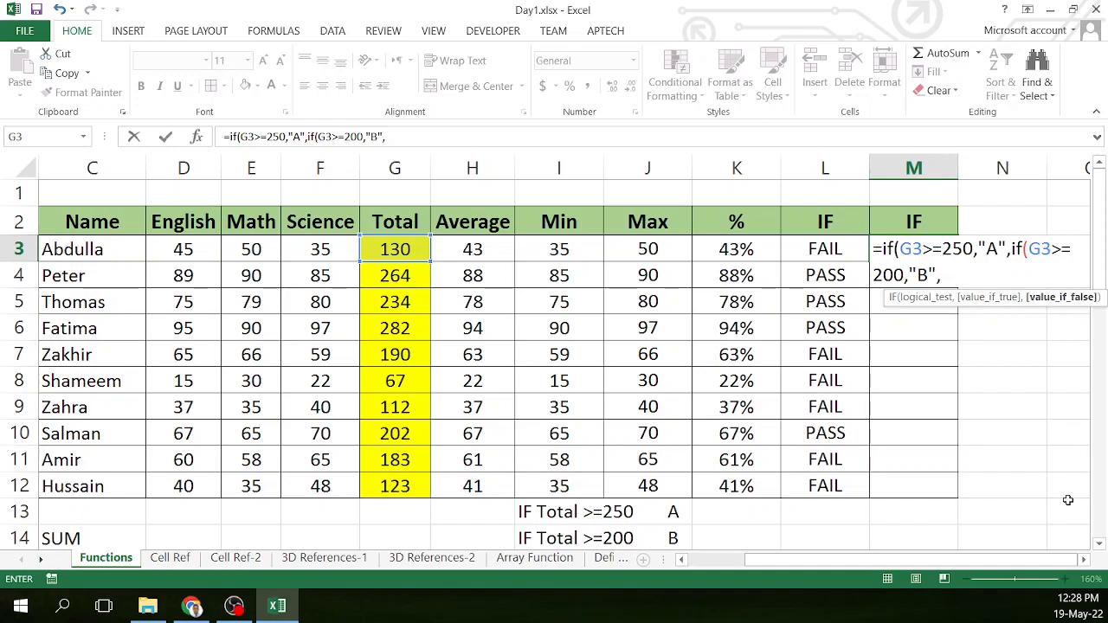
Nest a third IF in the M3 formula that returns "C" when G3>=150, following the criteria below the table
text(if)
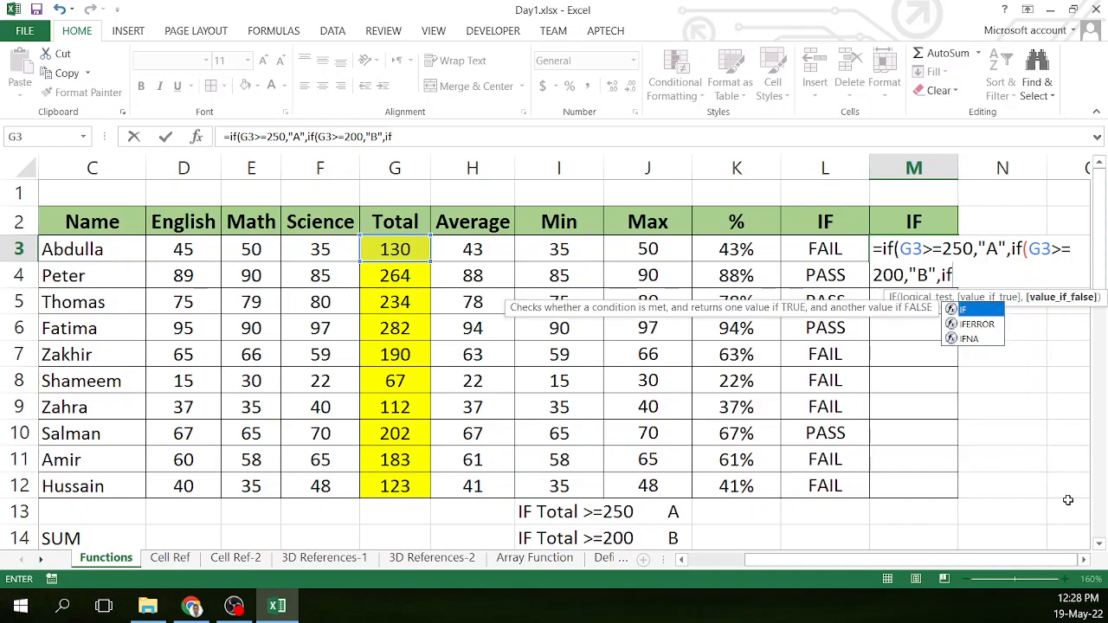
text(()
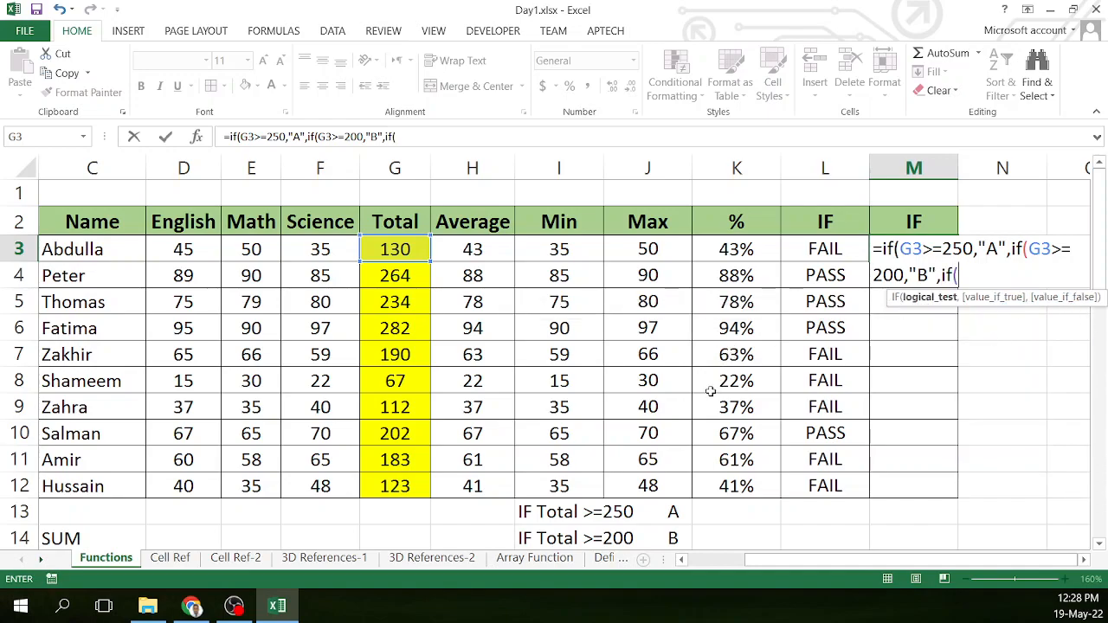
scroll(693, 394, down, 1)
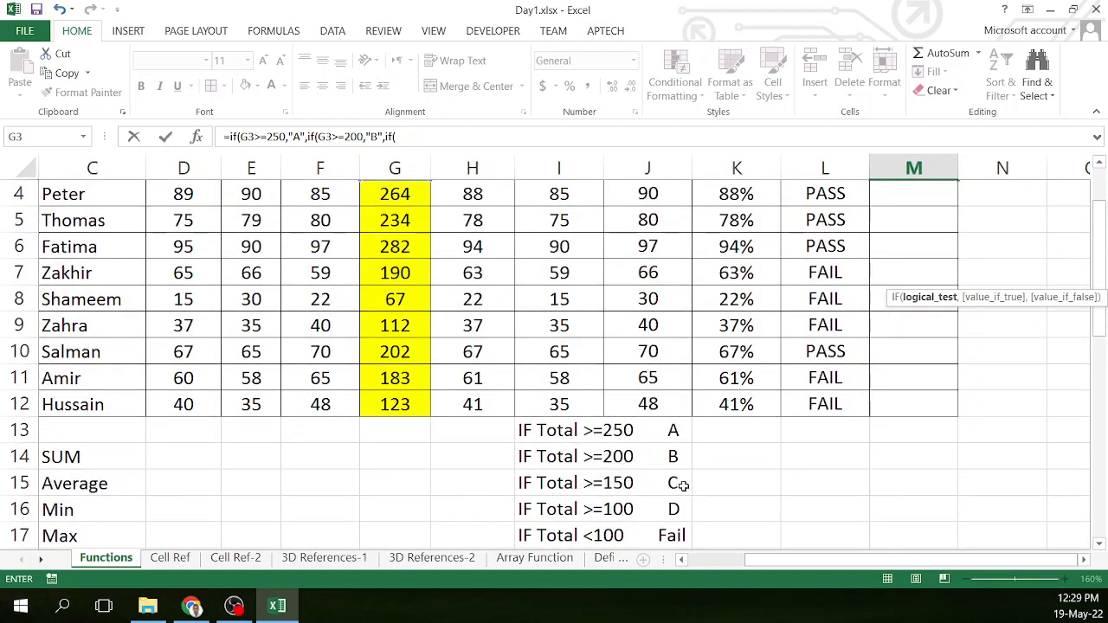
scroll(816, 476, up, 1)
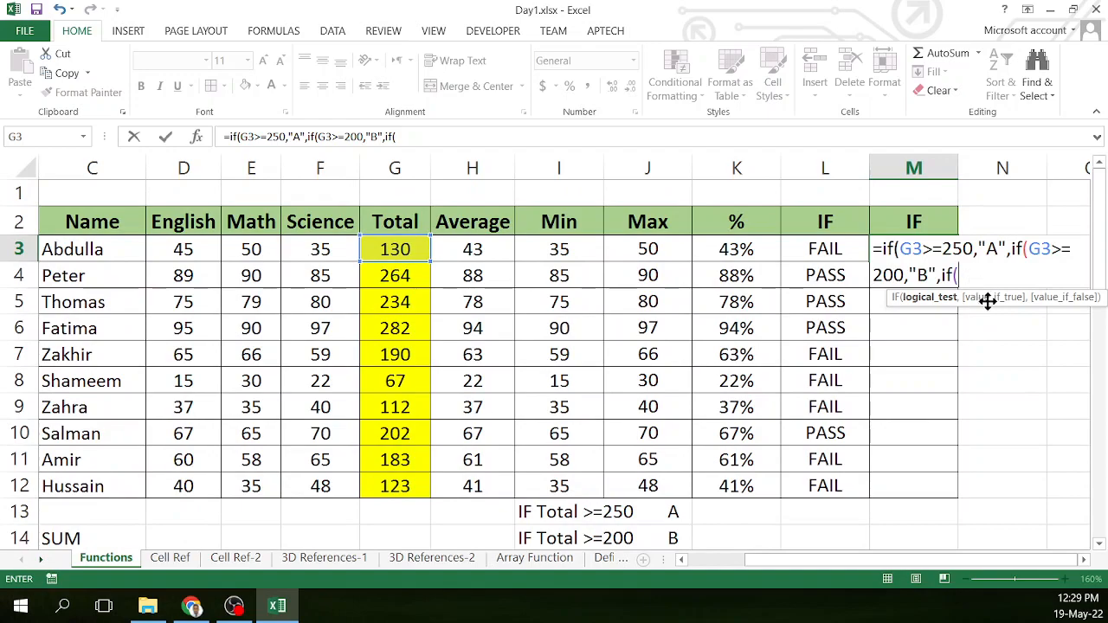
click(406, 250)
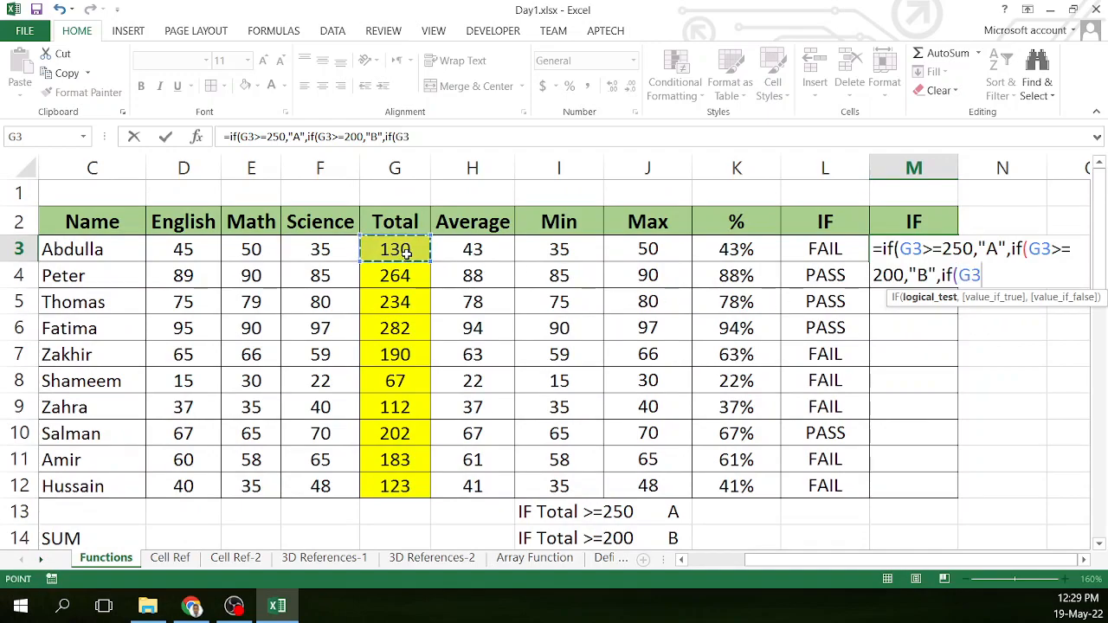
text(>=150)
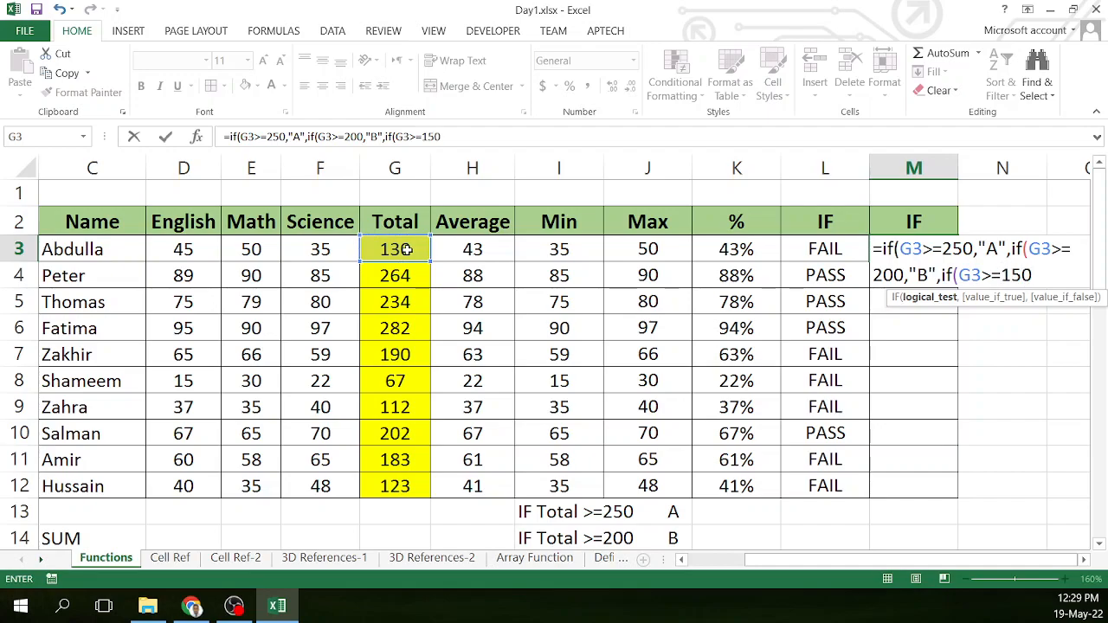
text(,"C")
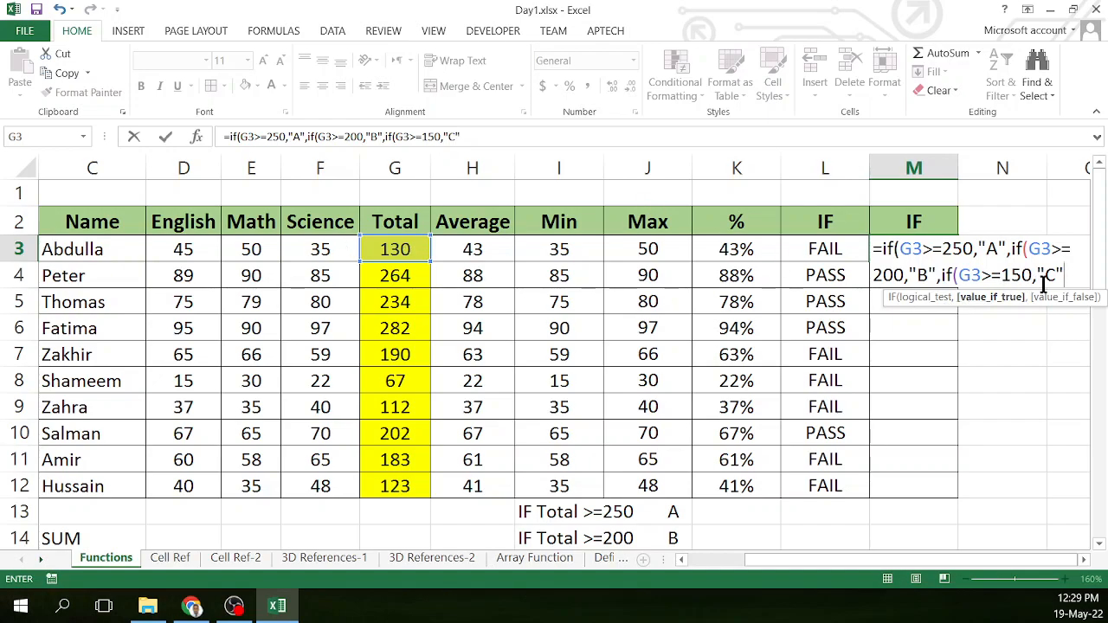
text(,)
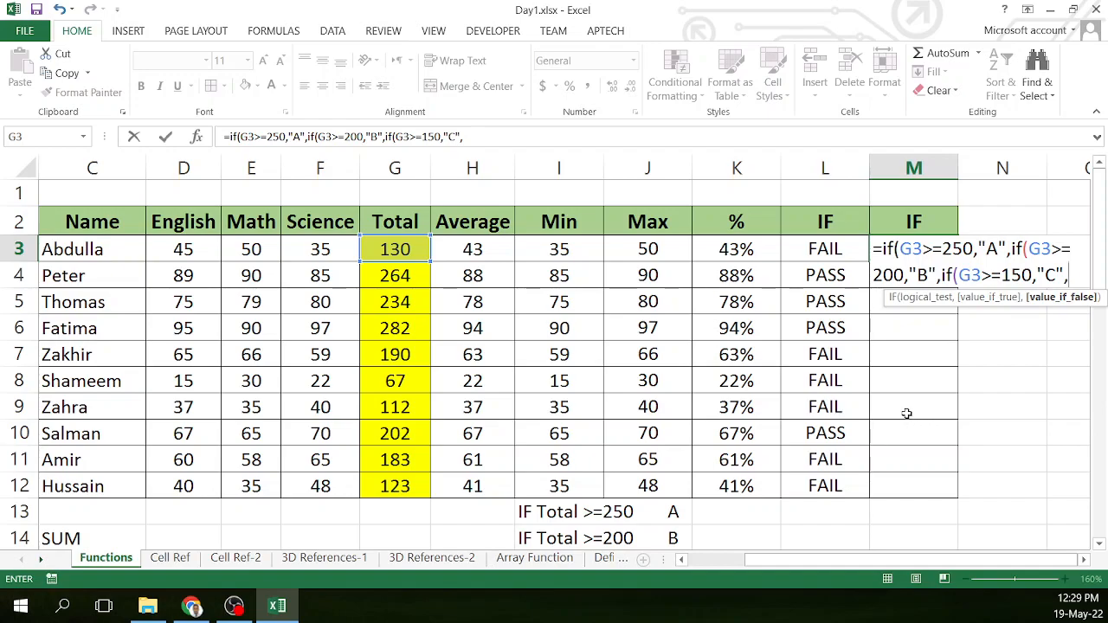
Nest a fourth IF in the M3 formula that returns "D" when G3>=100
text(if()
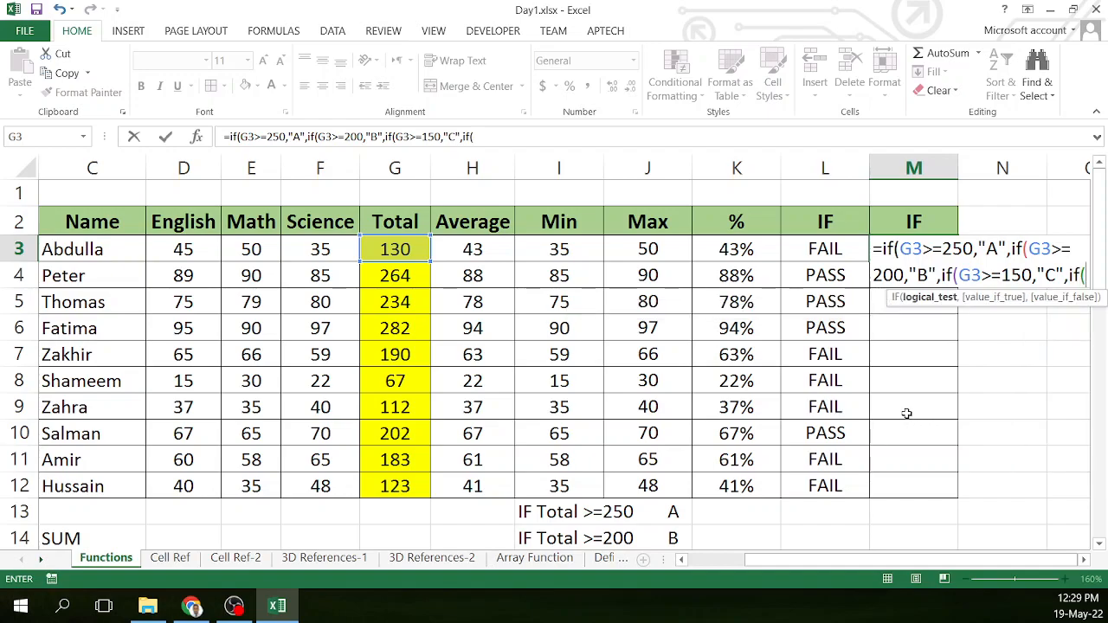
click(412, 249)
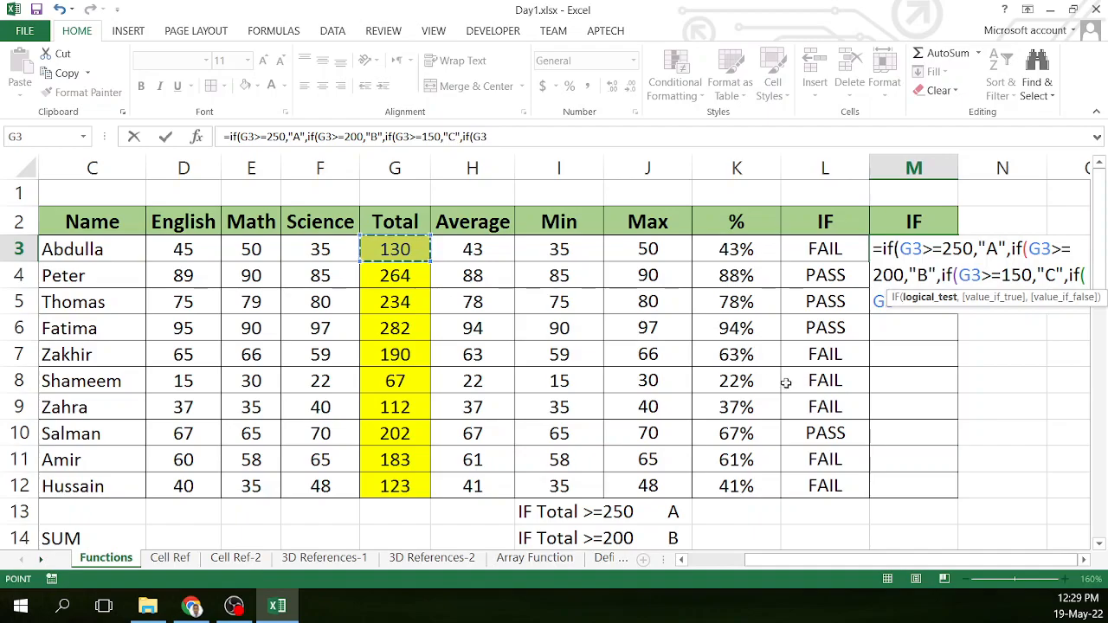
scroll(771, 398, down, 2)
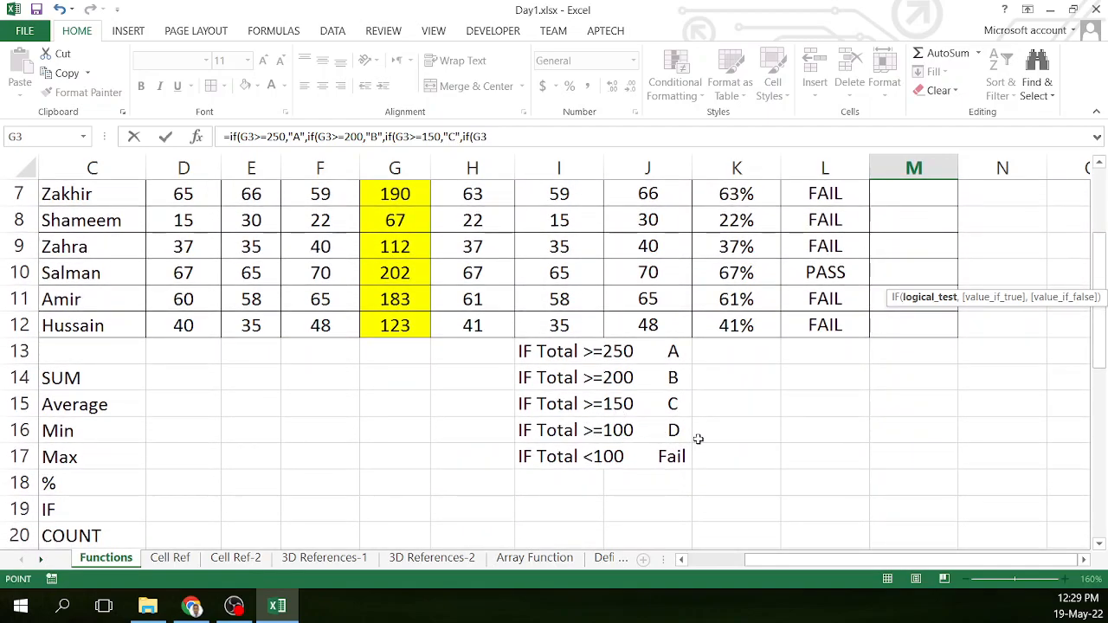
scroll(696, 438, up, 2)
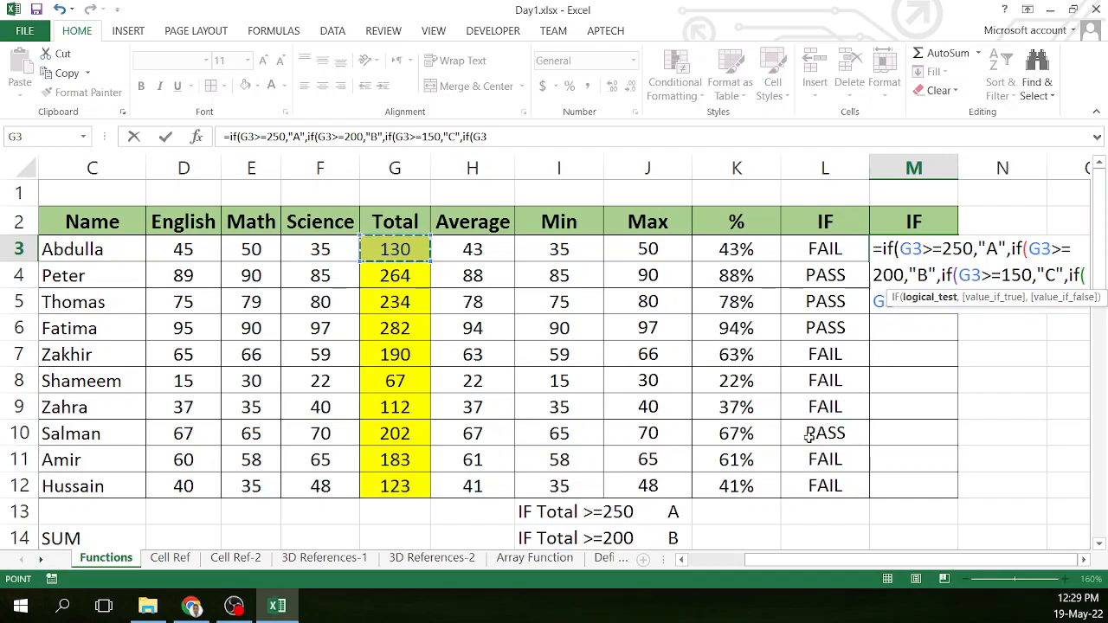
text(>)
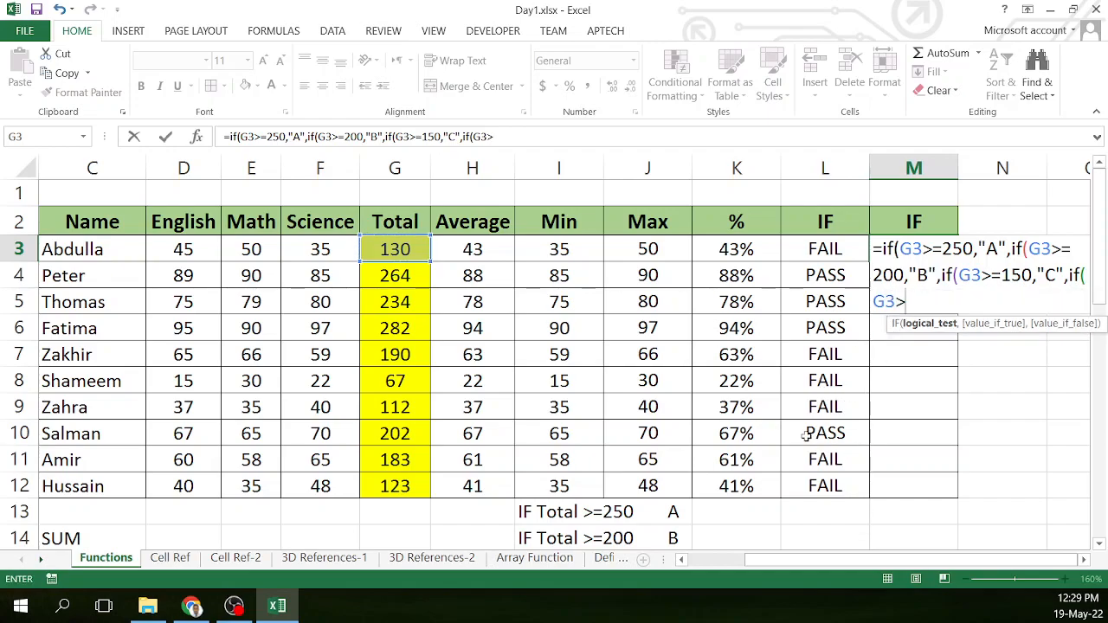
text(=100,)
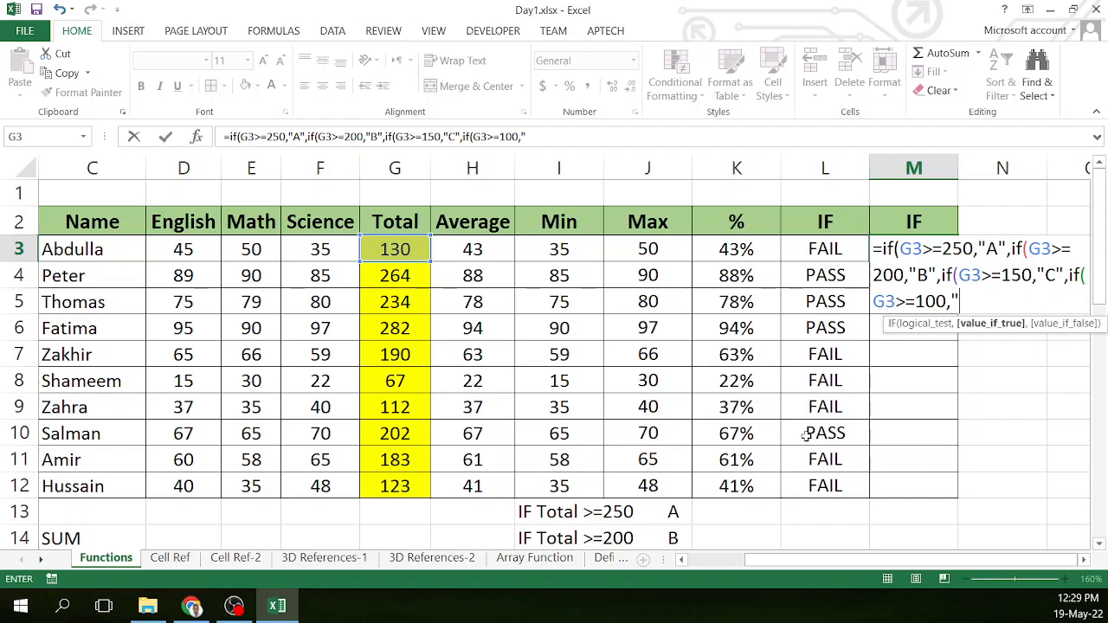
text("D",)
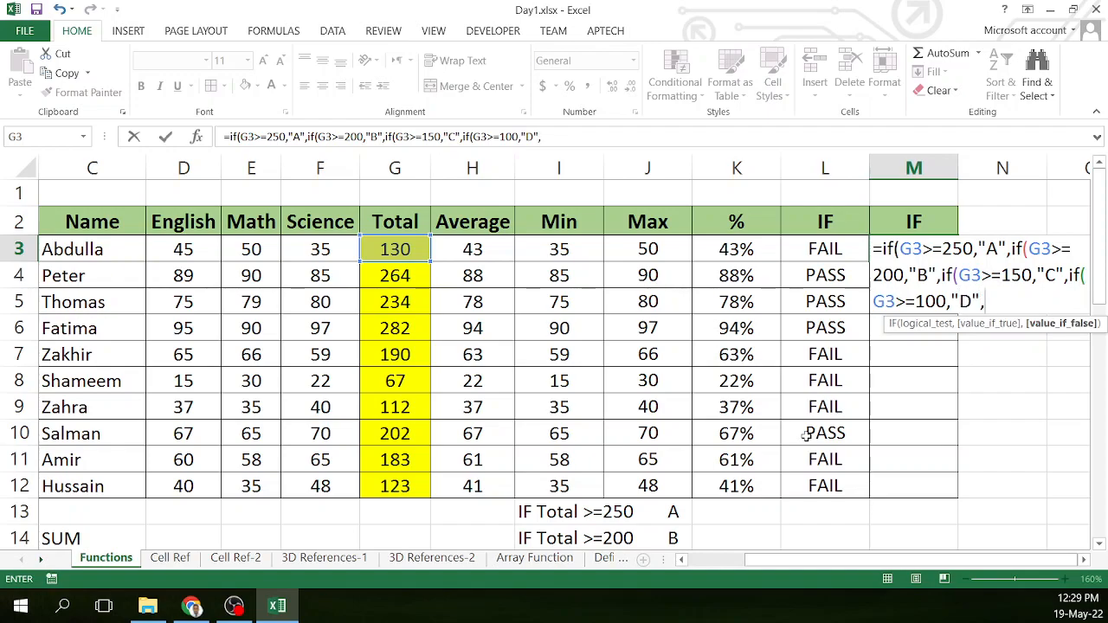
Try to nest a fifth IF in the M3 formula that returns "Fail" when G3<100
scroll(779, 437, down, 2)
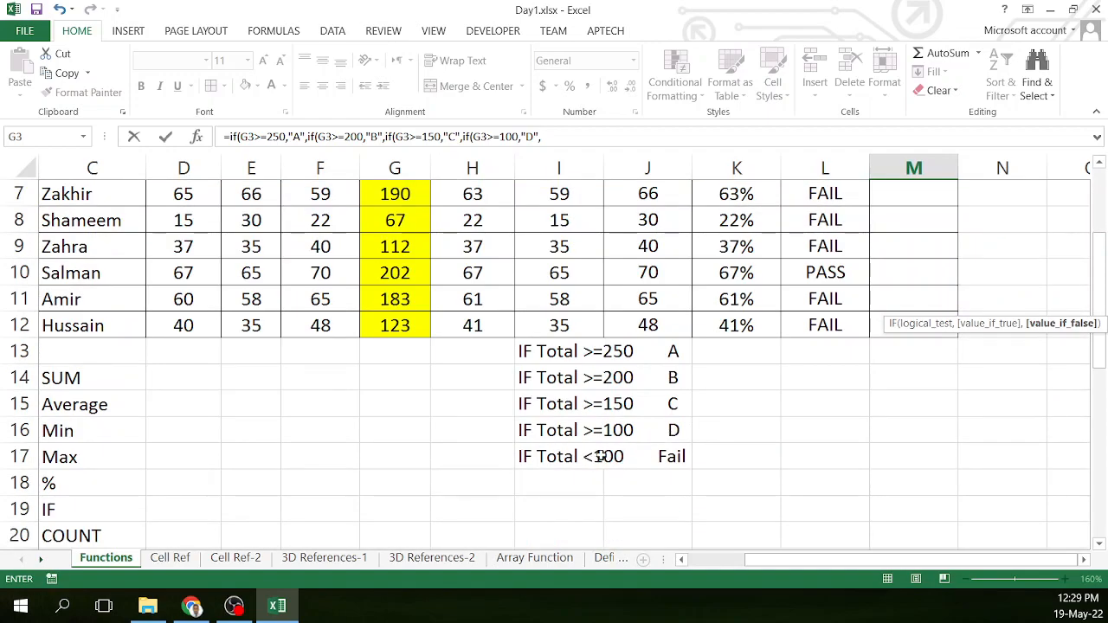
scroll(747, 459, up, 1)
scroll(746, 459, up, 2)
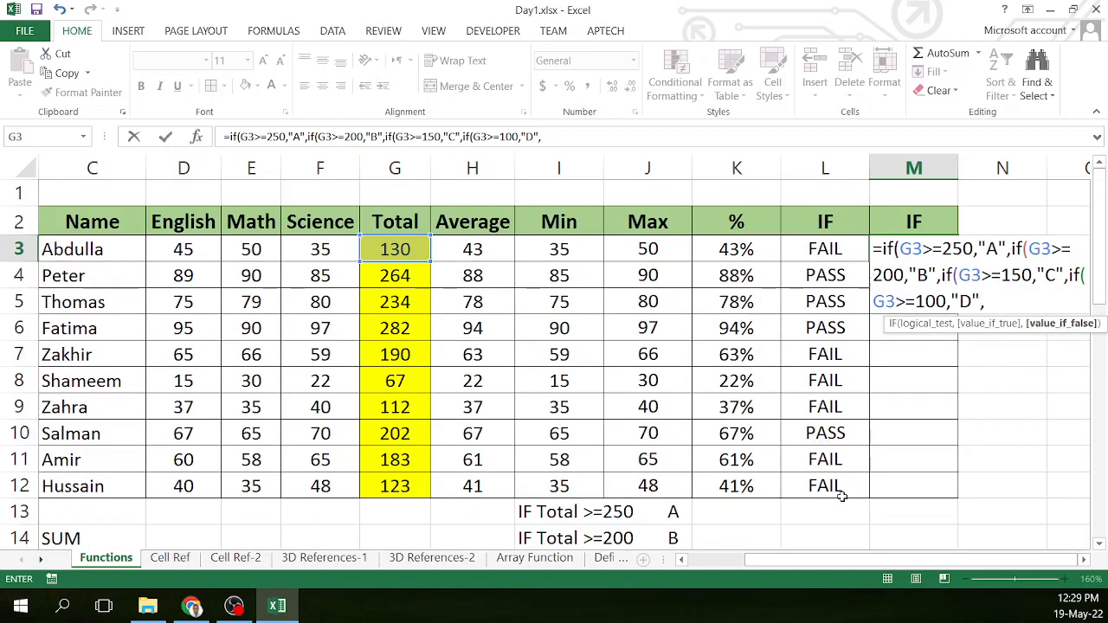
text(if)
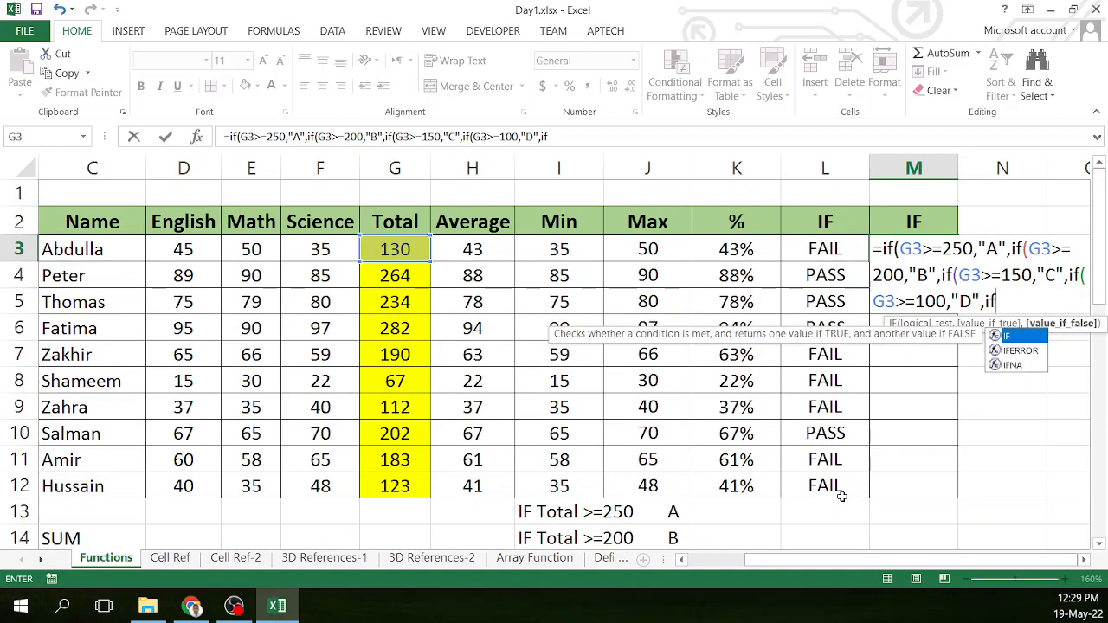
text(()
click(389, 248)
text(<)
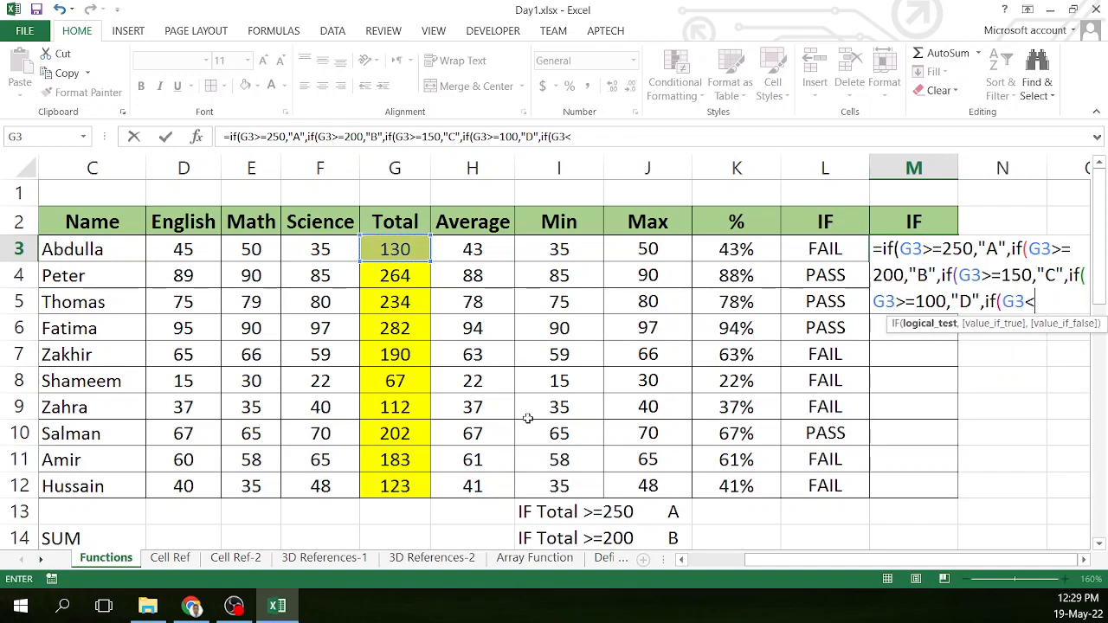
text(100)
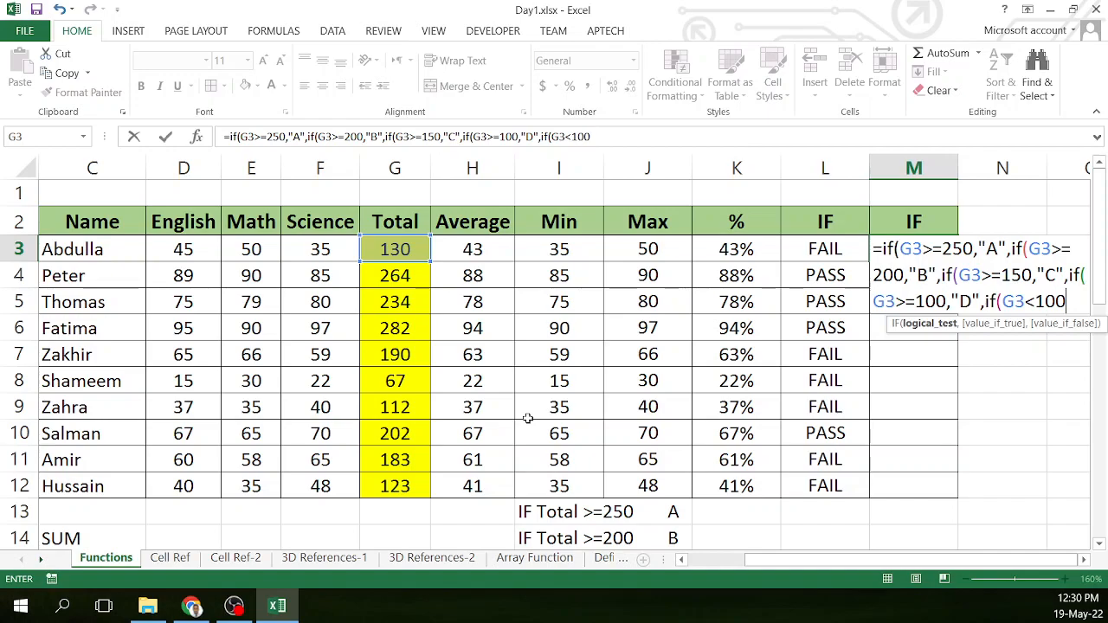
text(,)
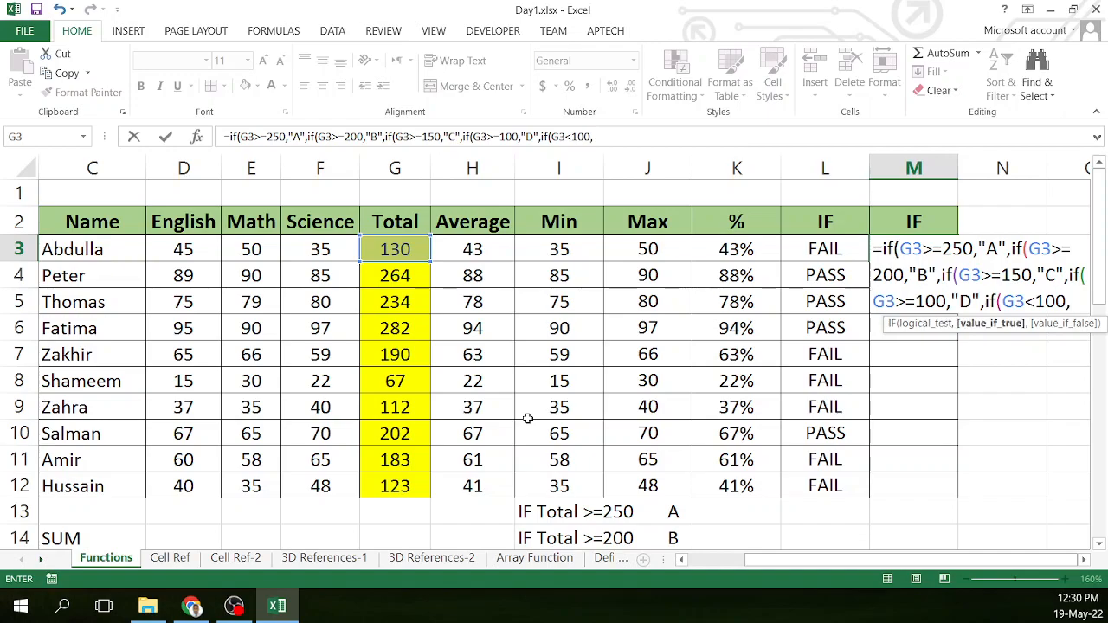
text("Fail)
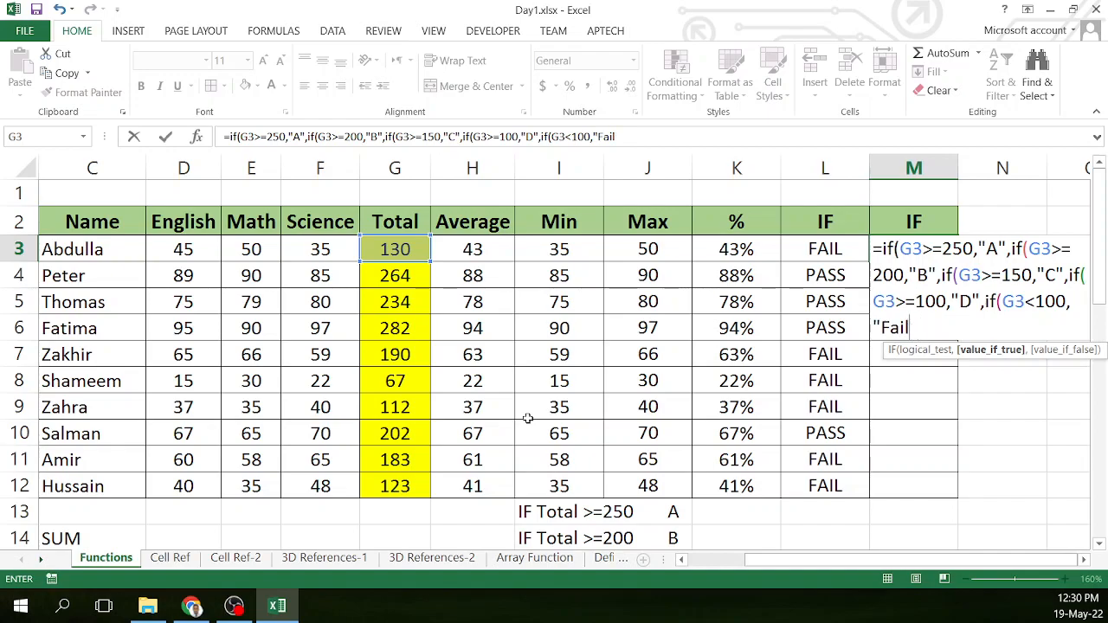
Replace the unfinished fifth IF in the M3 formula with "FAIL" as the value if false of the fourth IF
key(BackSpace)
key(BackSpace)
key(BackSpace)
key(BackSpace)
key(BackSpace)
key(BackSpace)
key(BackSpace)
key(BackSpace)
key(BackSpace)
key(BackSpace)
key(BackSpace)
key(BackSpace)
key(BackSpace)
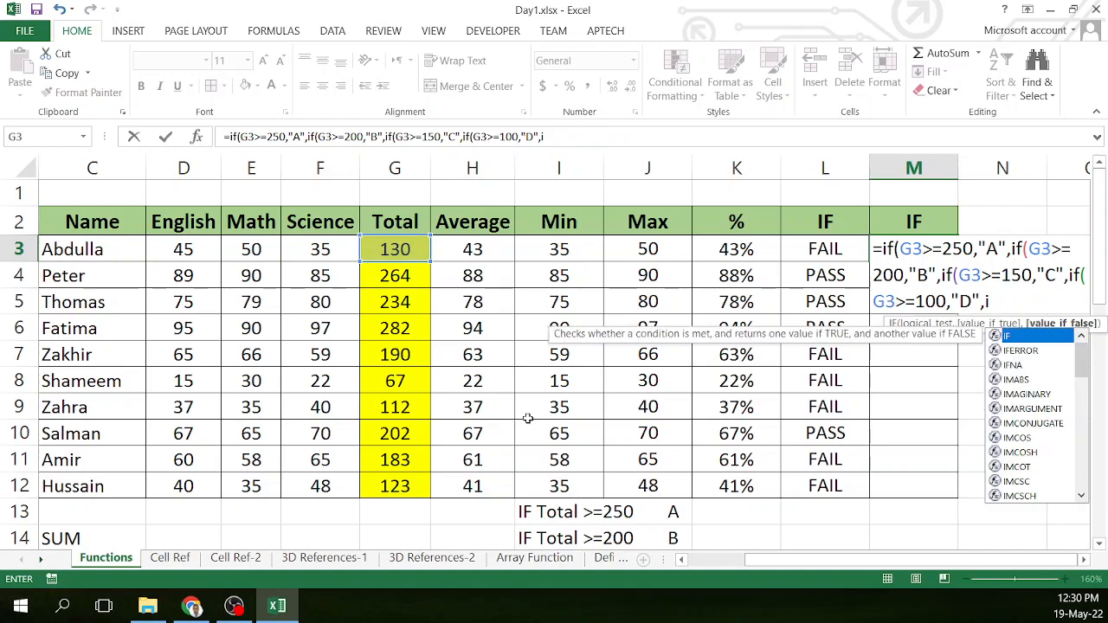
key(BackSpace)
text(")
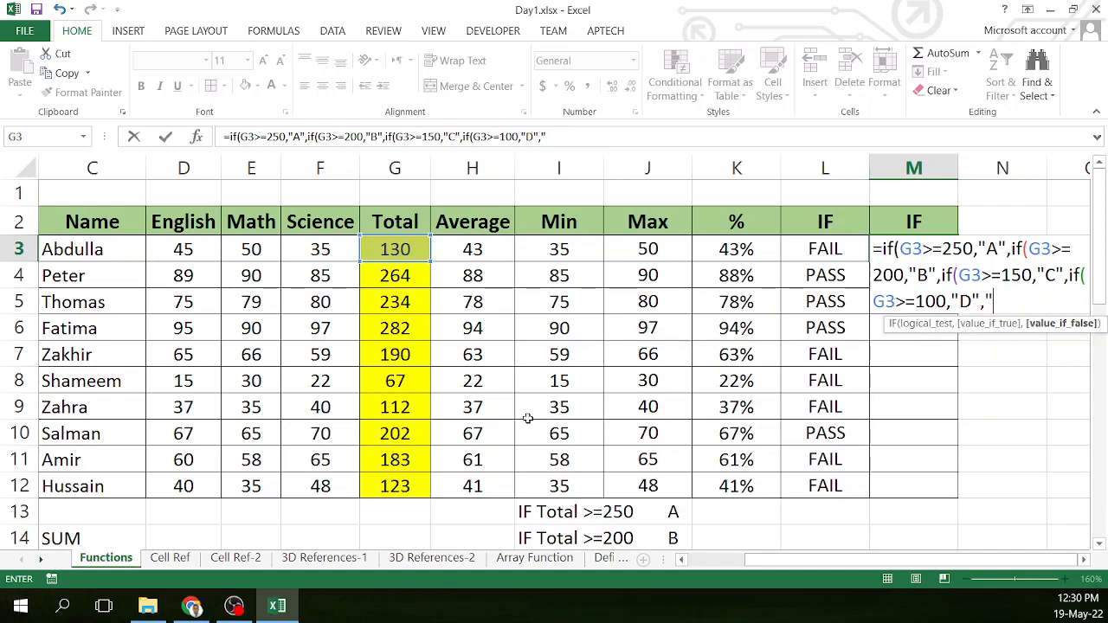
text(FAIL")
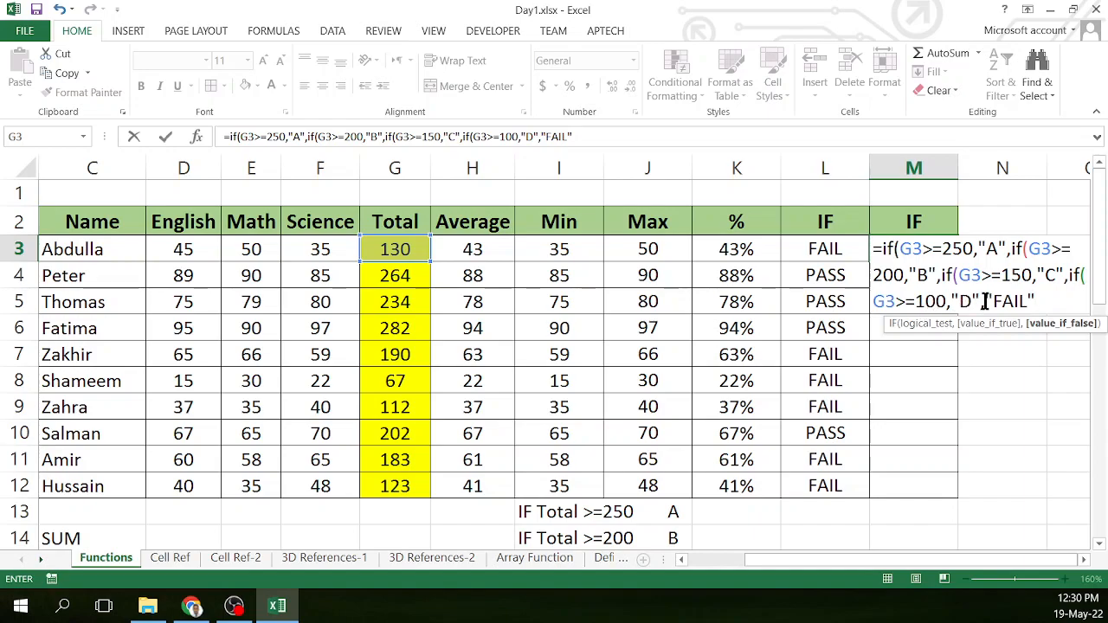
drag(985, 300, 1024, 301)
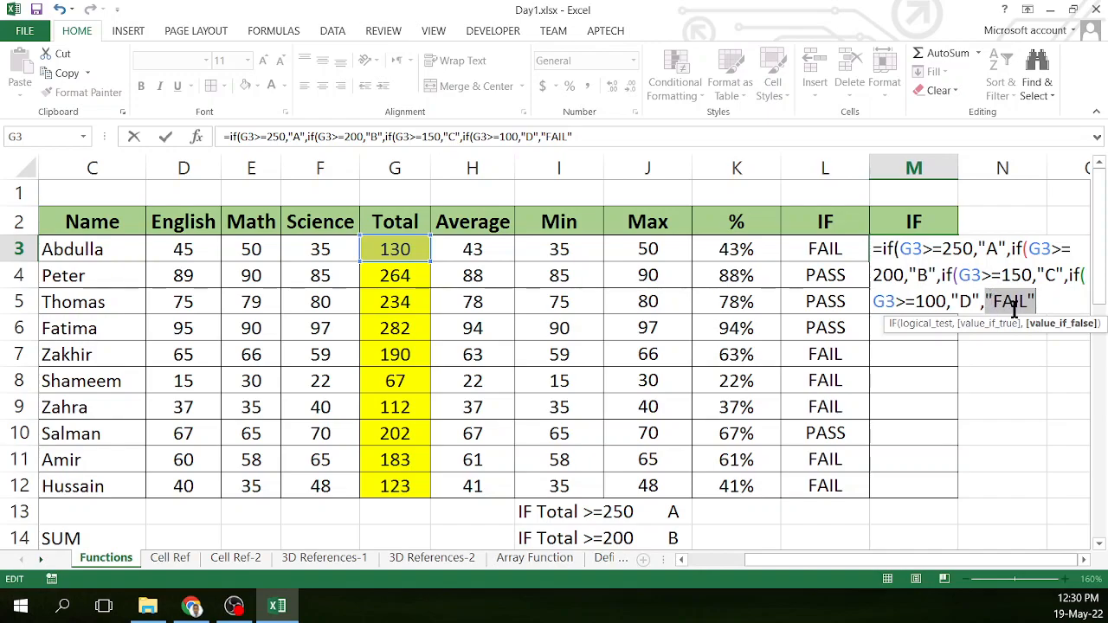
click(1045, 305)
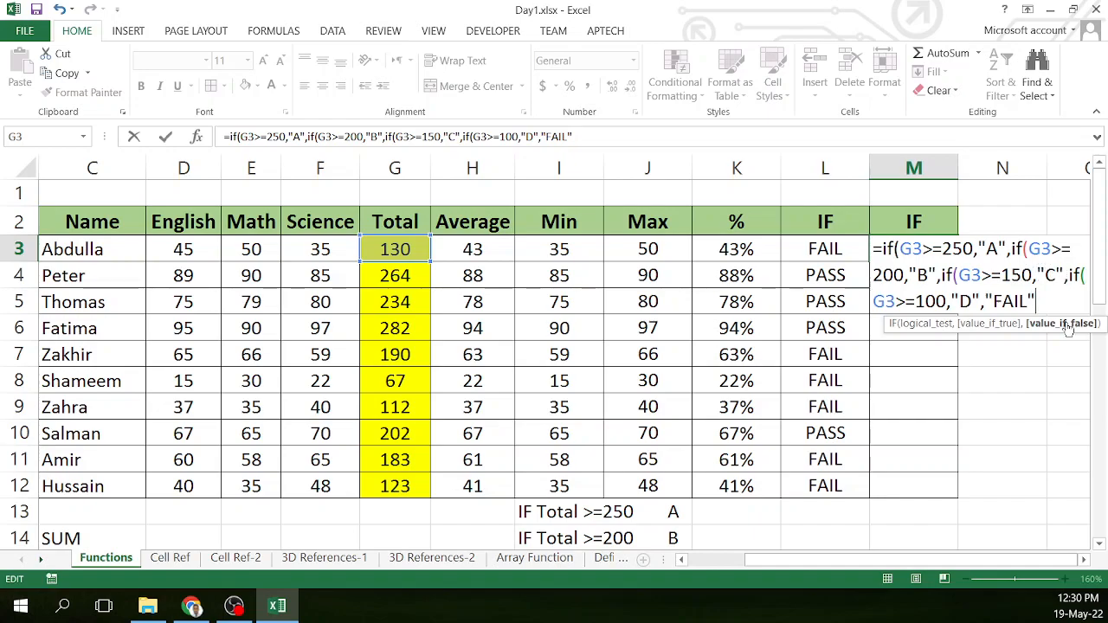
text())))
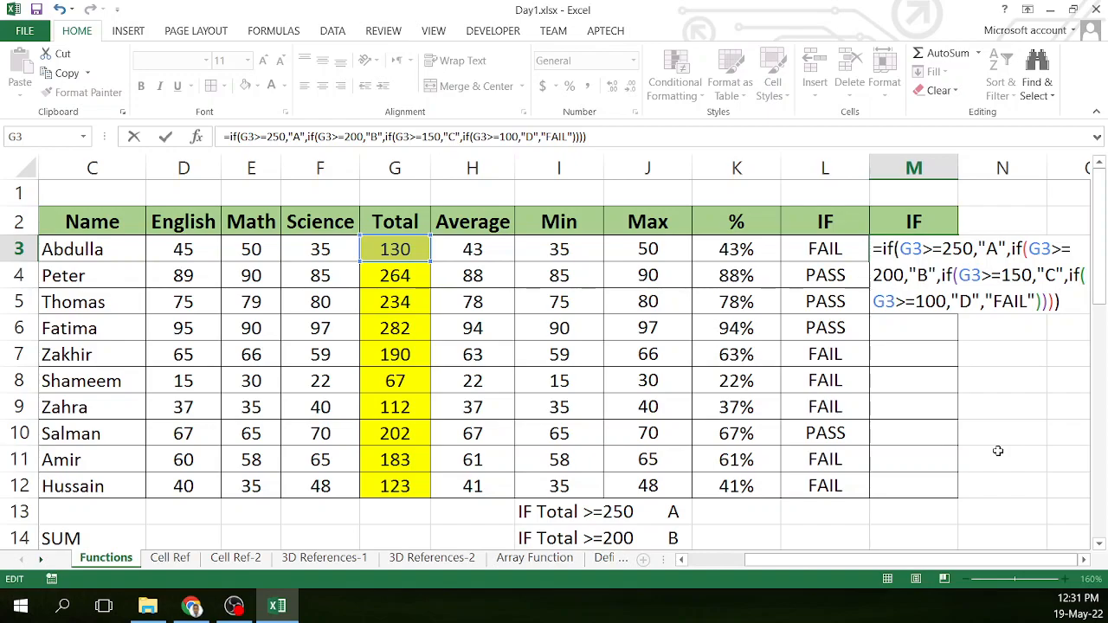
key(BackSpace)
key(BackSpace)
key(BackSpace)
key(BackSpace)
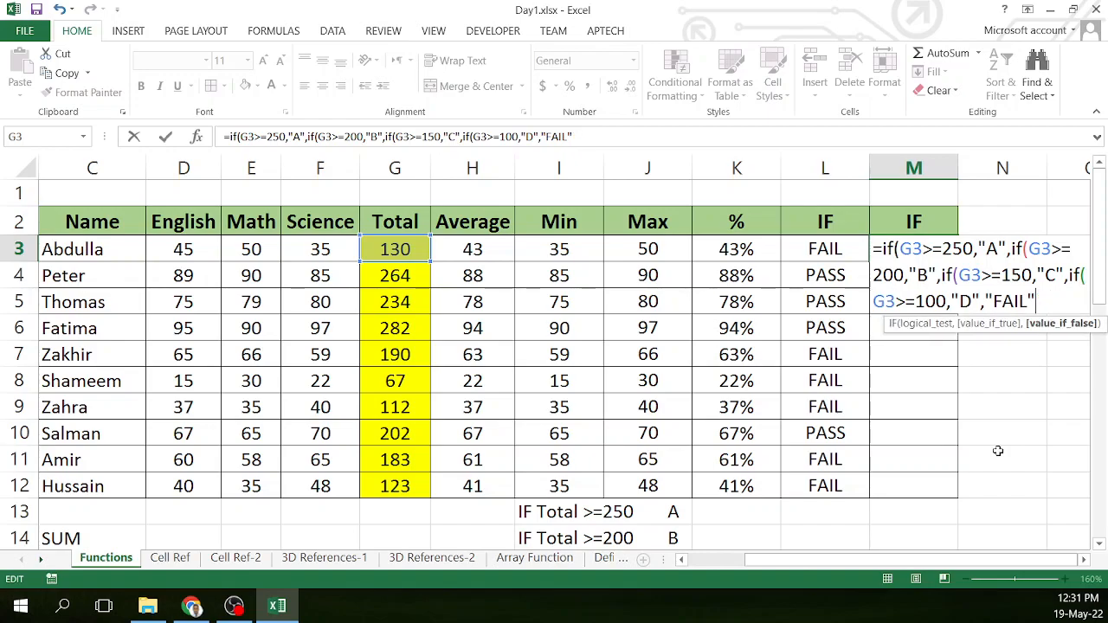
Enter the M3 formula without its closing parentheses and accept the proposed correction that adds them
key(Return)
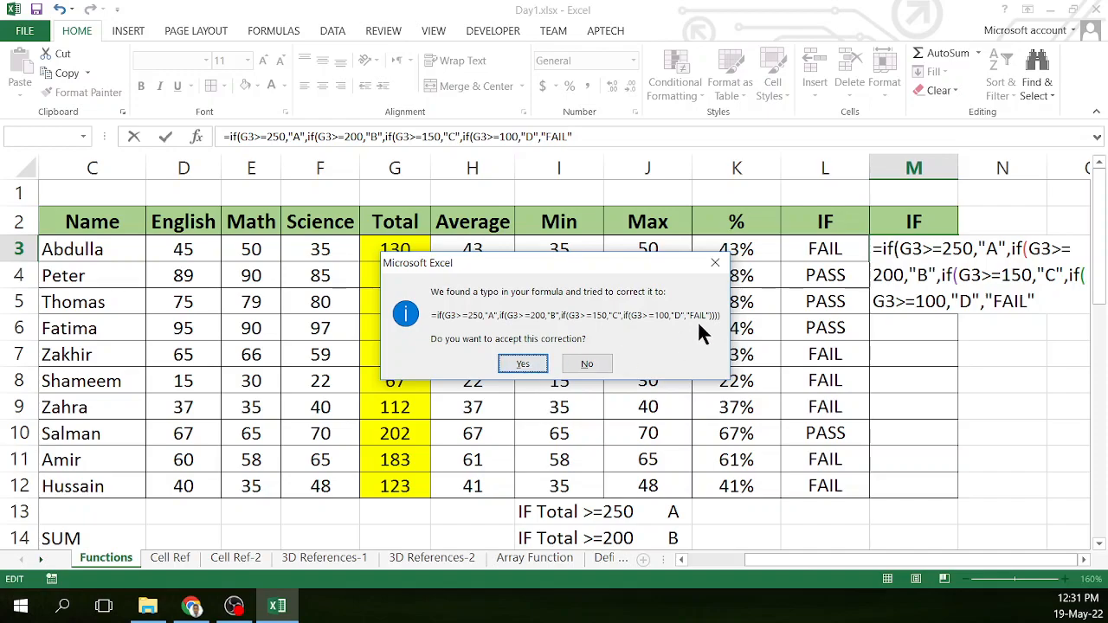
click(521, 365)
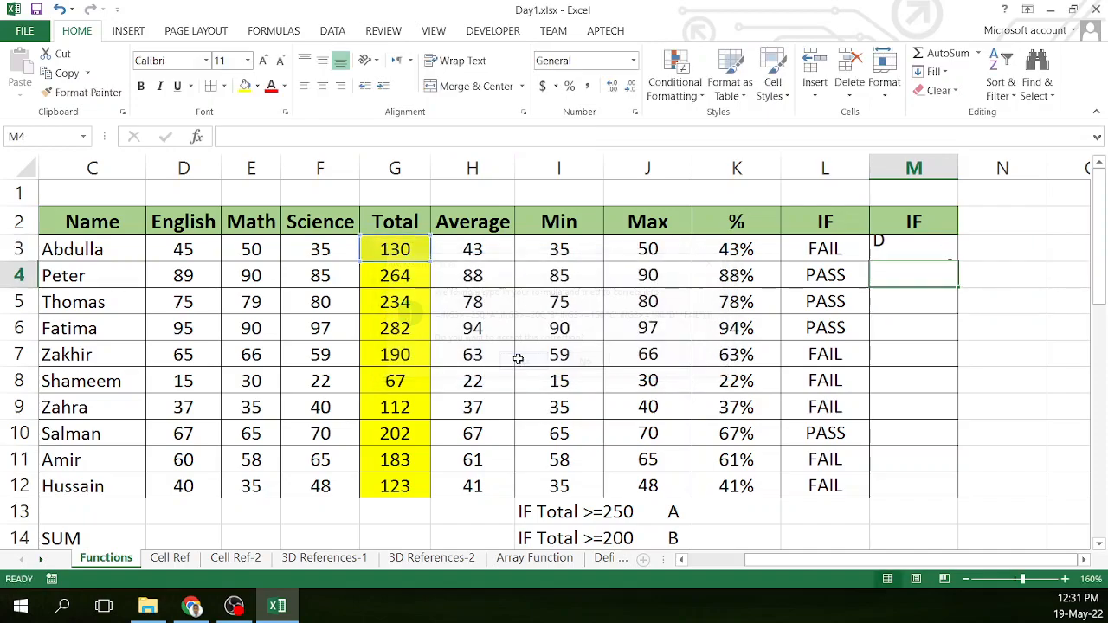
Center the cells M3:M12 both horizontally and vertically
drag(906, 257, 921, 474)
click(322, 86)
click(323, 60)
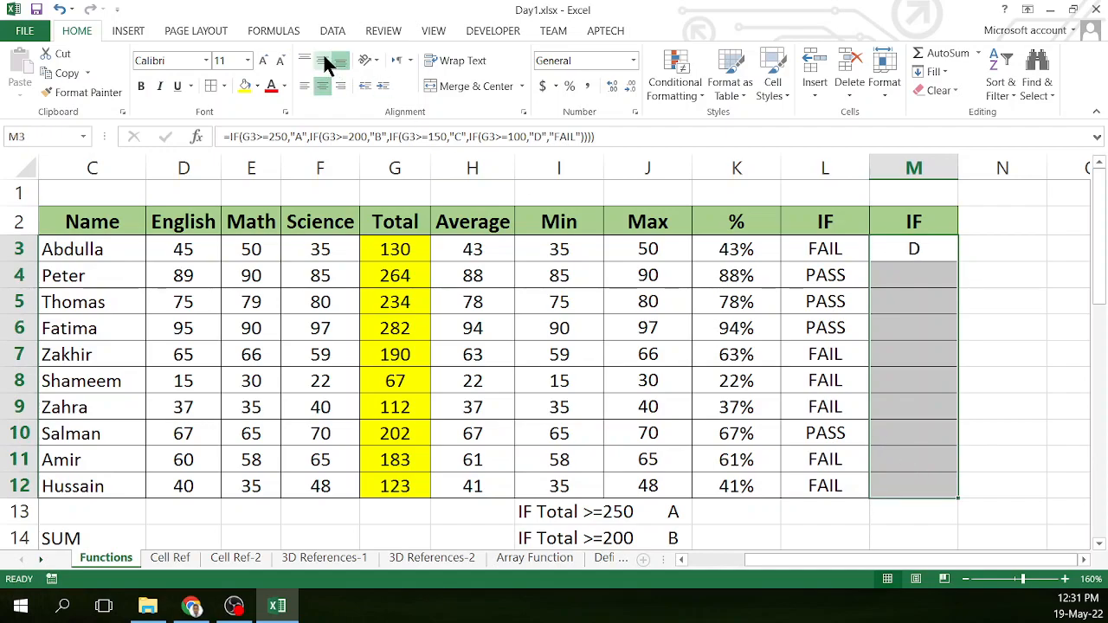
Copy the nested IF formula from M3 down through M12 and inspect the copied formula in M4
click(930, 251)
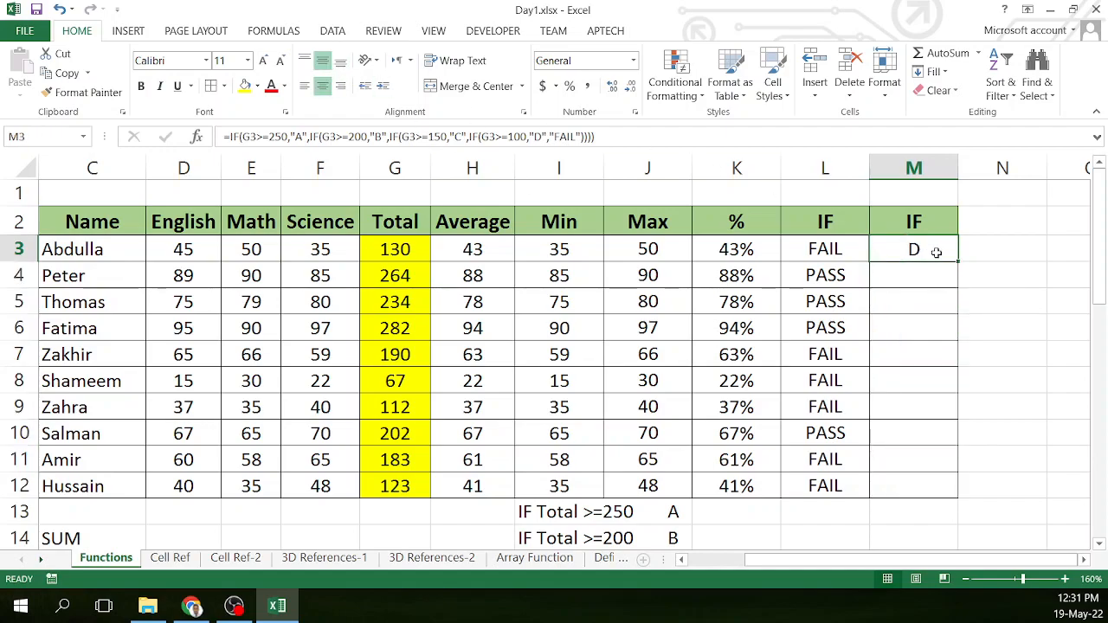
drag(623, 137, 216, 130)
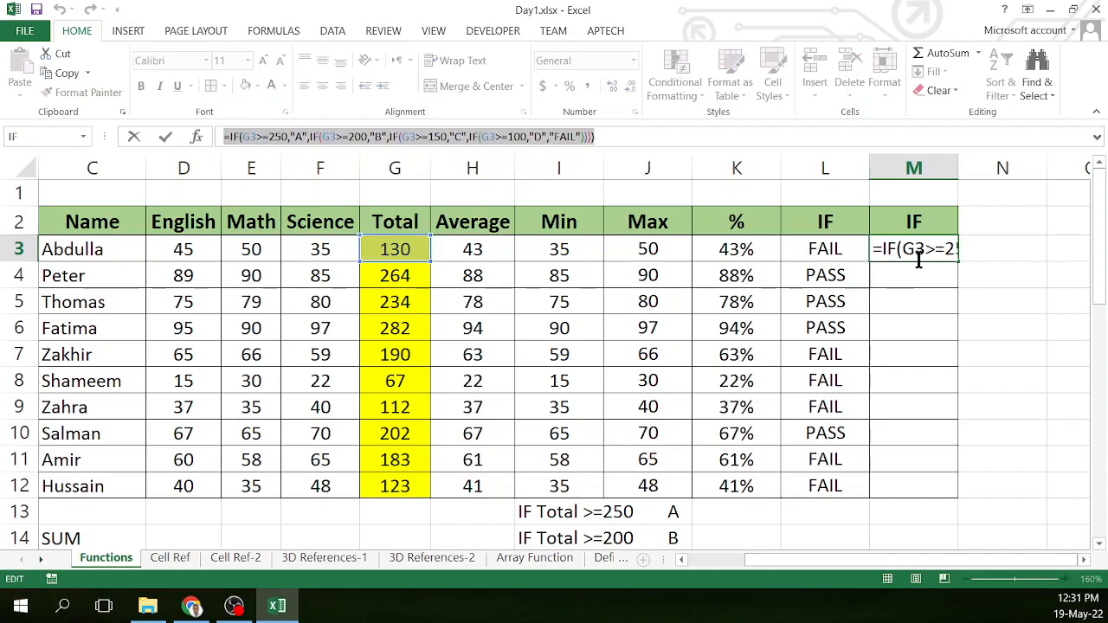
key(Escape)
drag(957, 264, 933, 479)
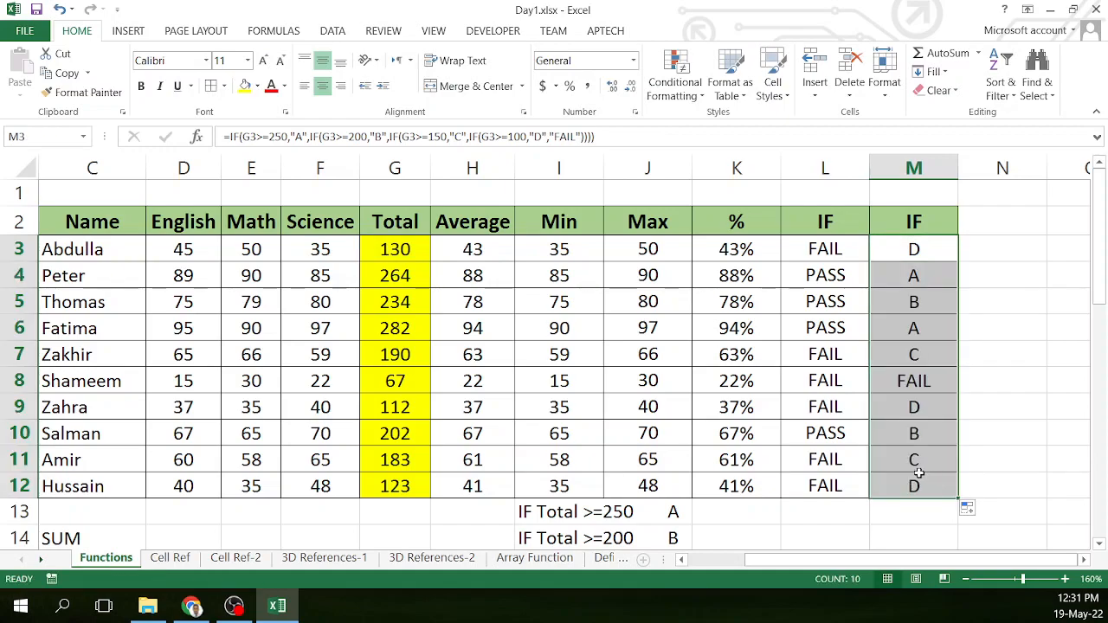
click(941, 264)
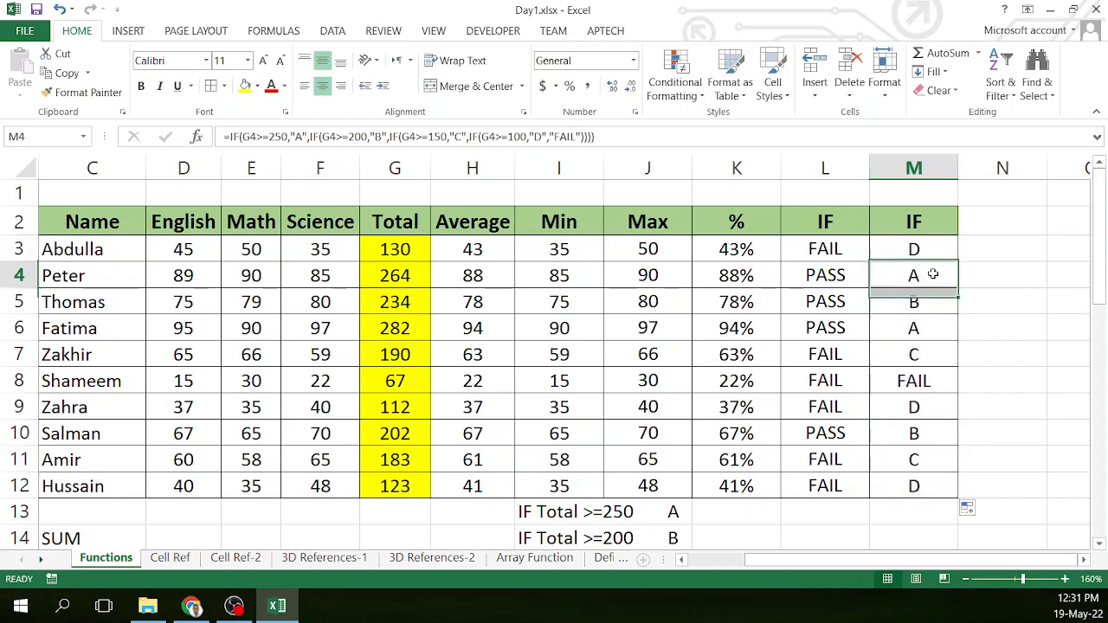
click(936, 247)
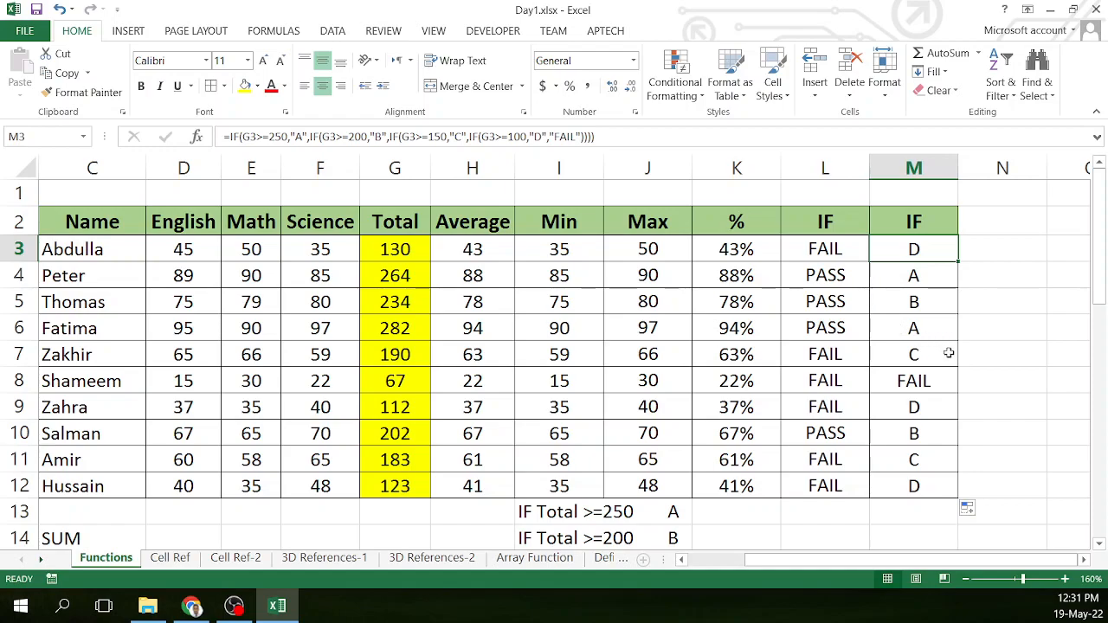
click(981, 357)
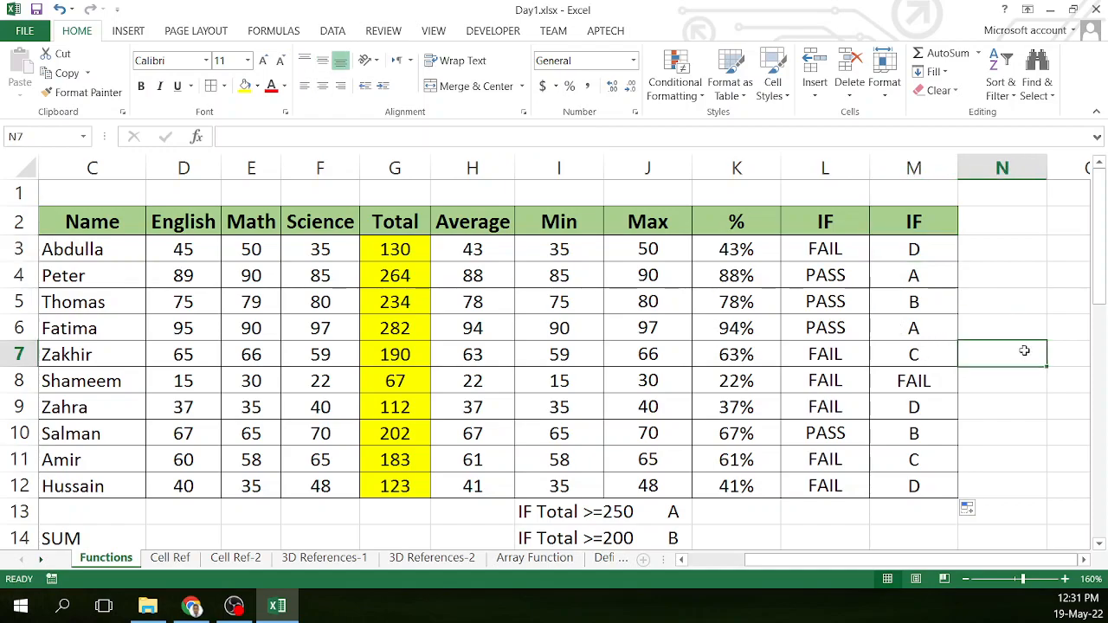